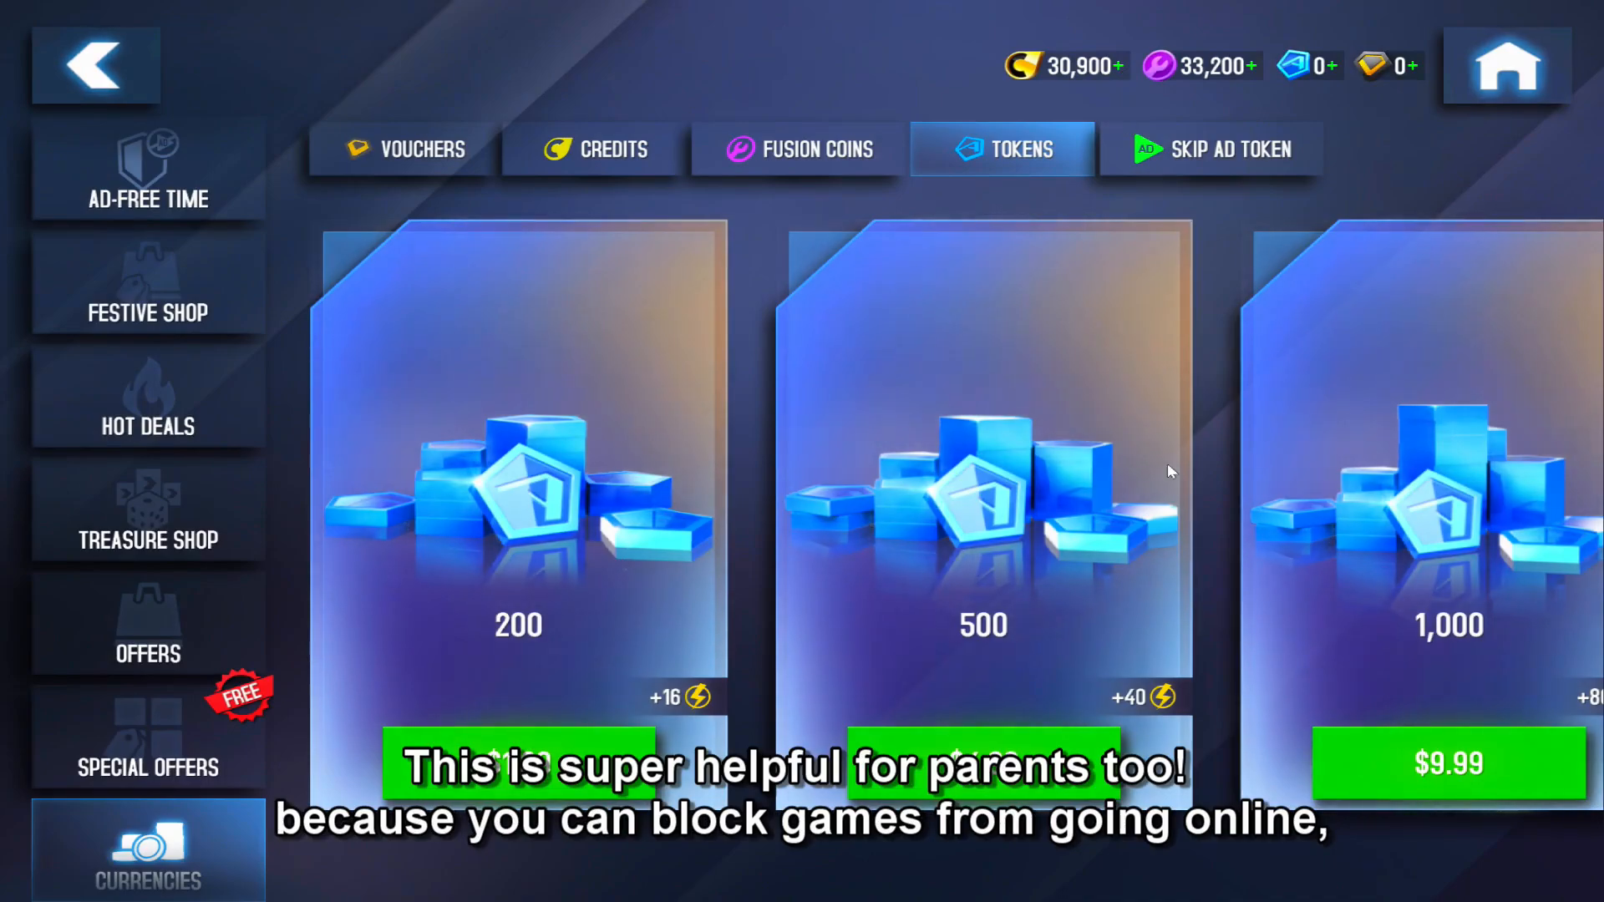
# - Look through the larger token packs in the game shop, then return to the home screen
pyautogui.moveTo(1527, 568); pyautogui.dragTo(788, 551)
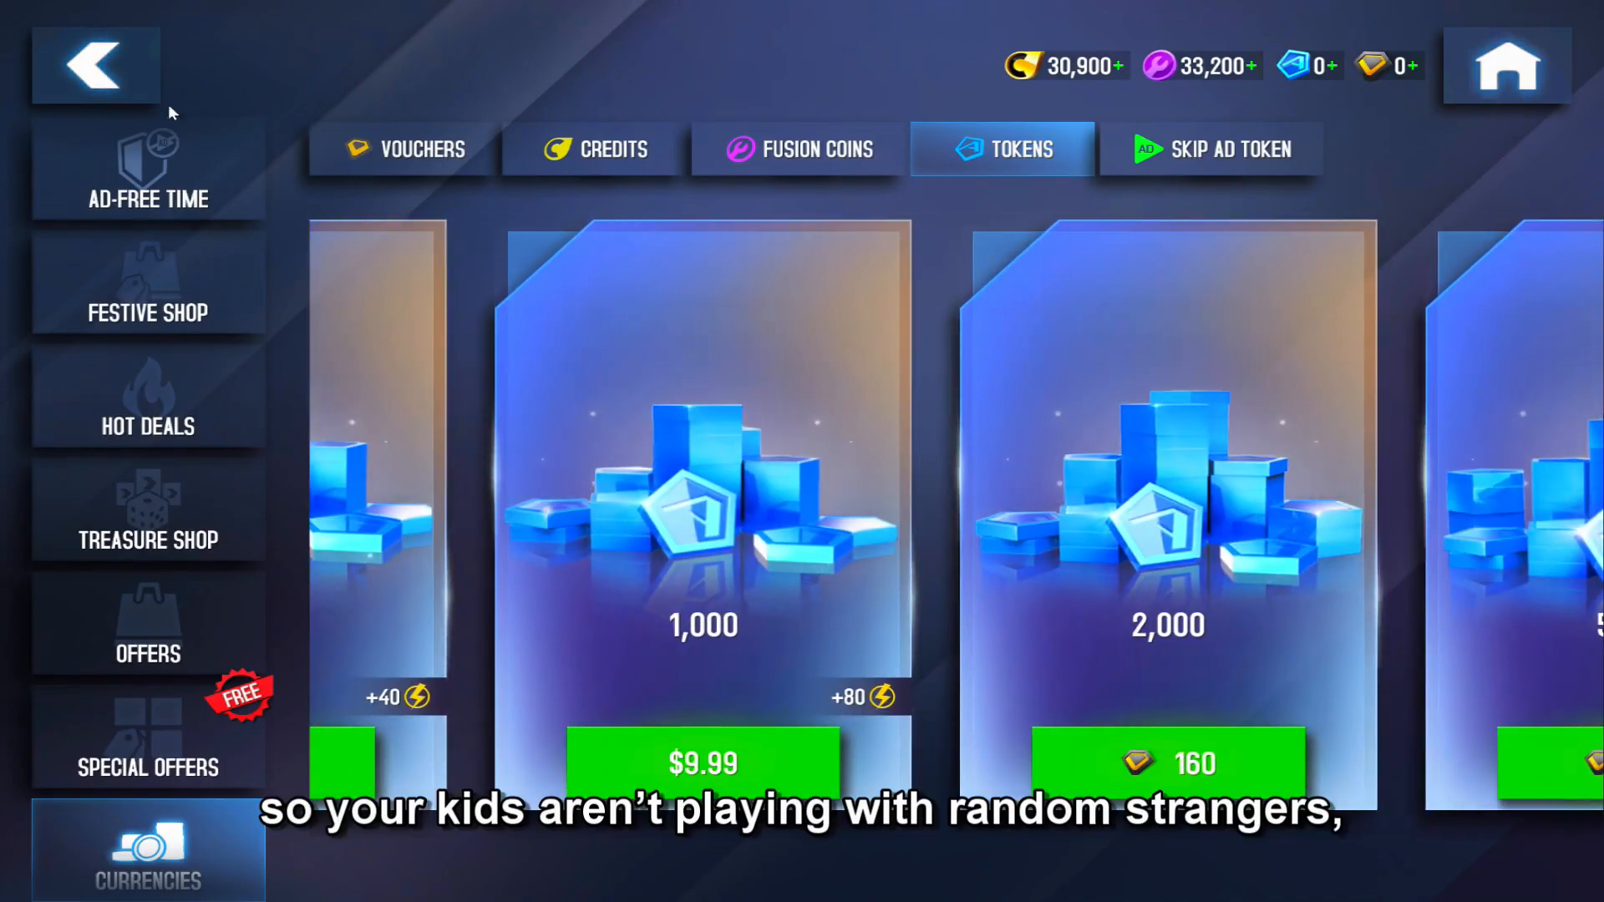
pyautogui.click(87, 67)
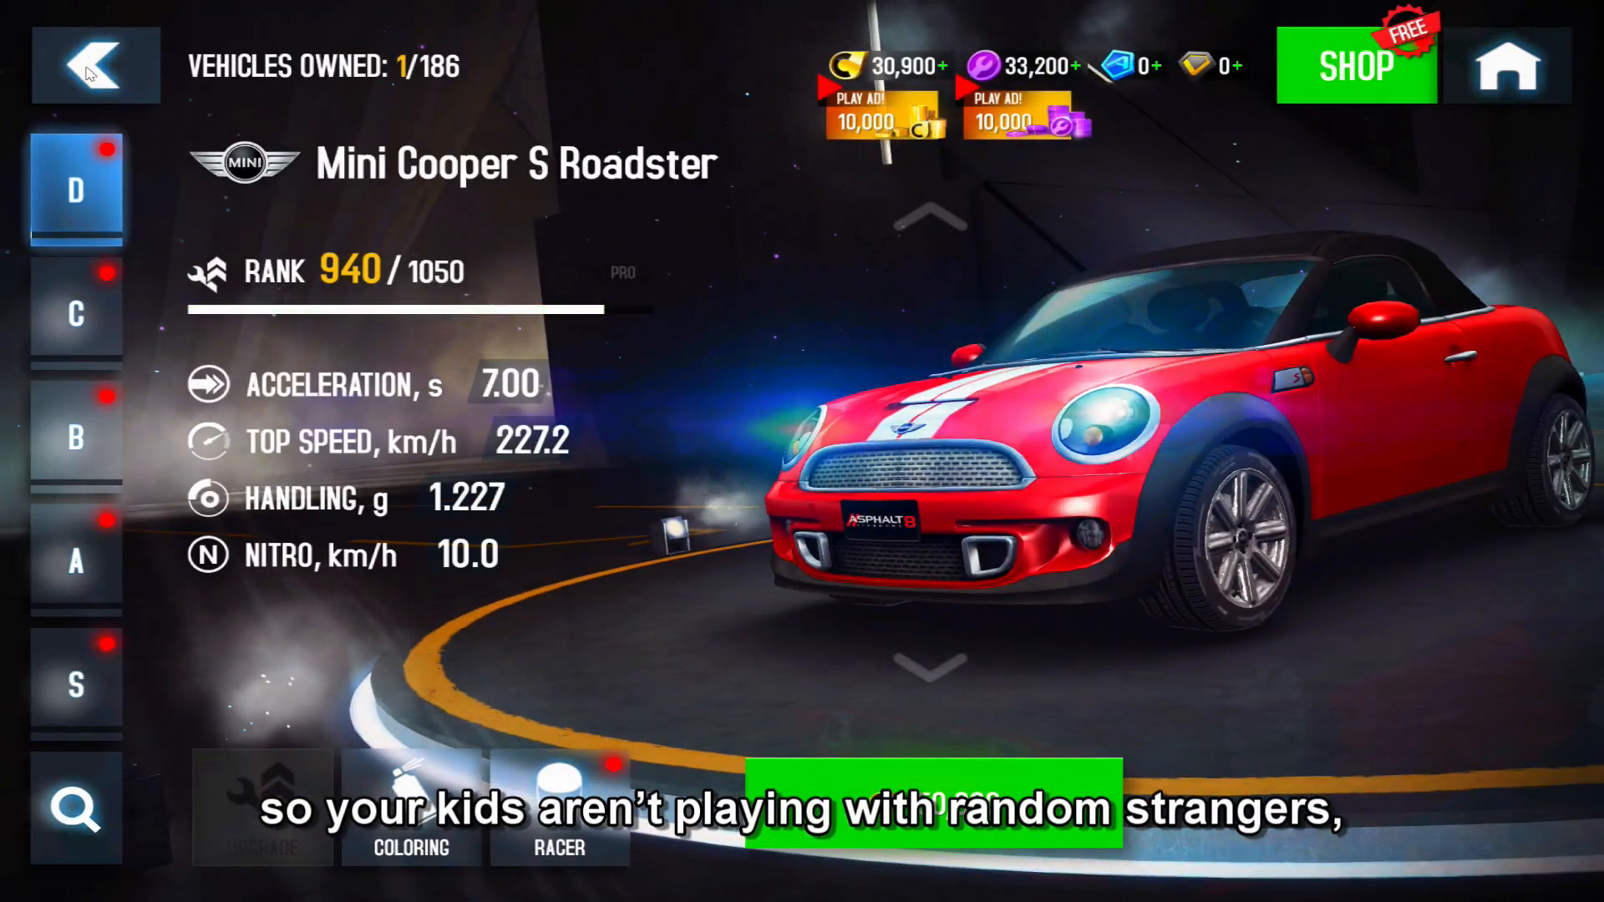
pyautogui.click(87, 68)
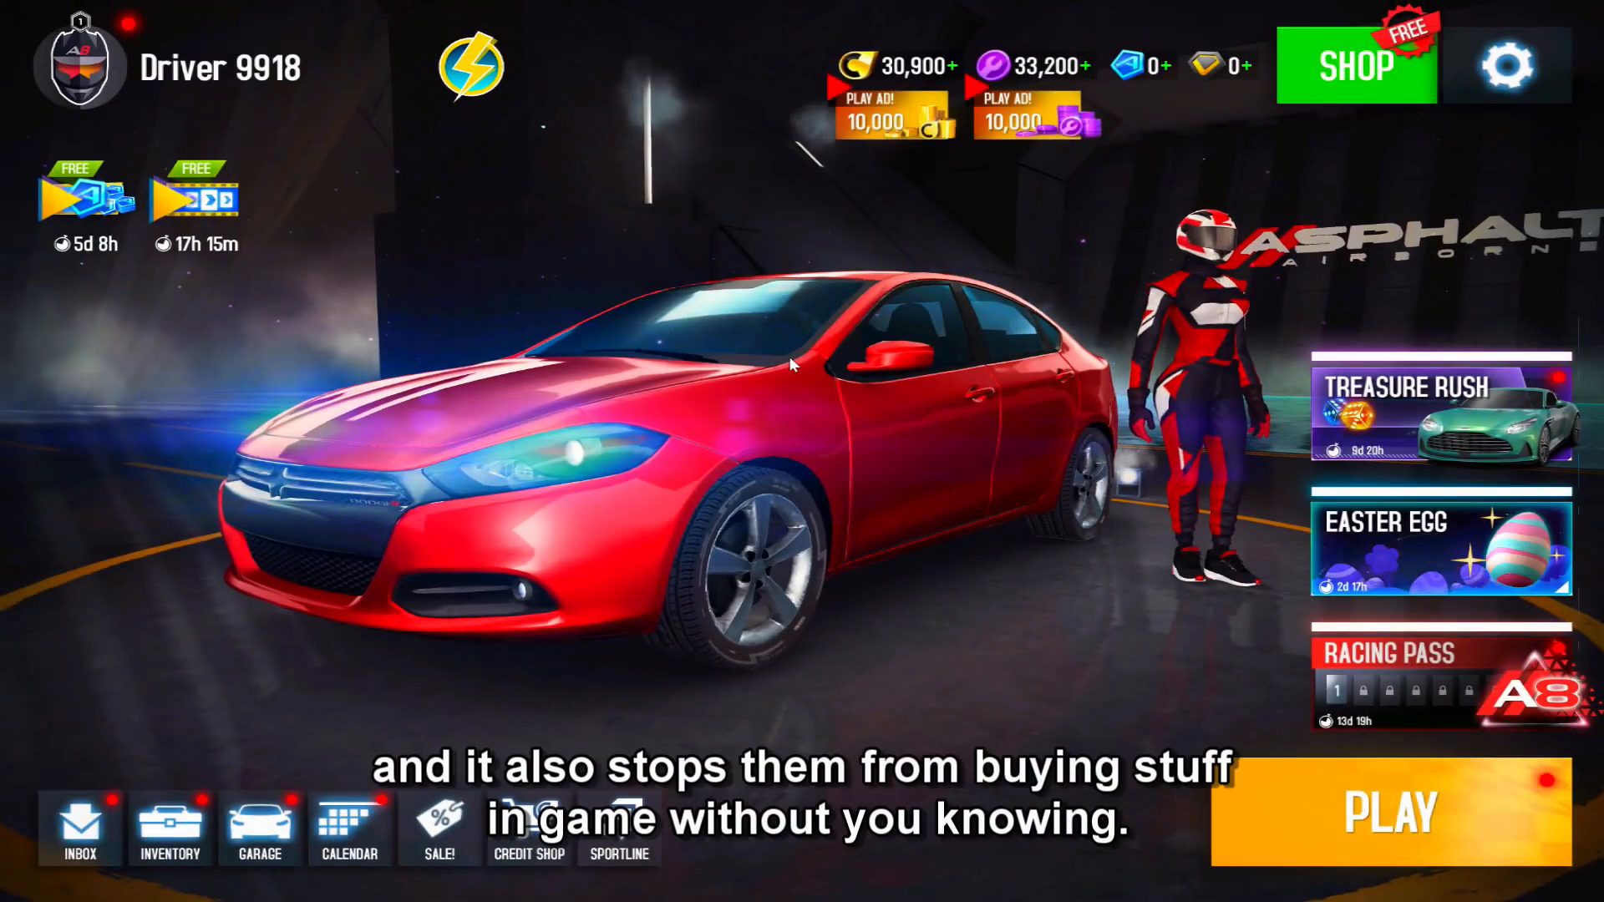
# - Open the garage from the home screen and browse the class S vehicles
pyautogui.click(789, 356)
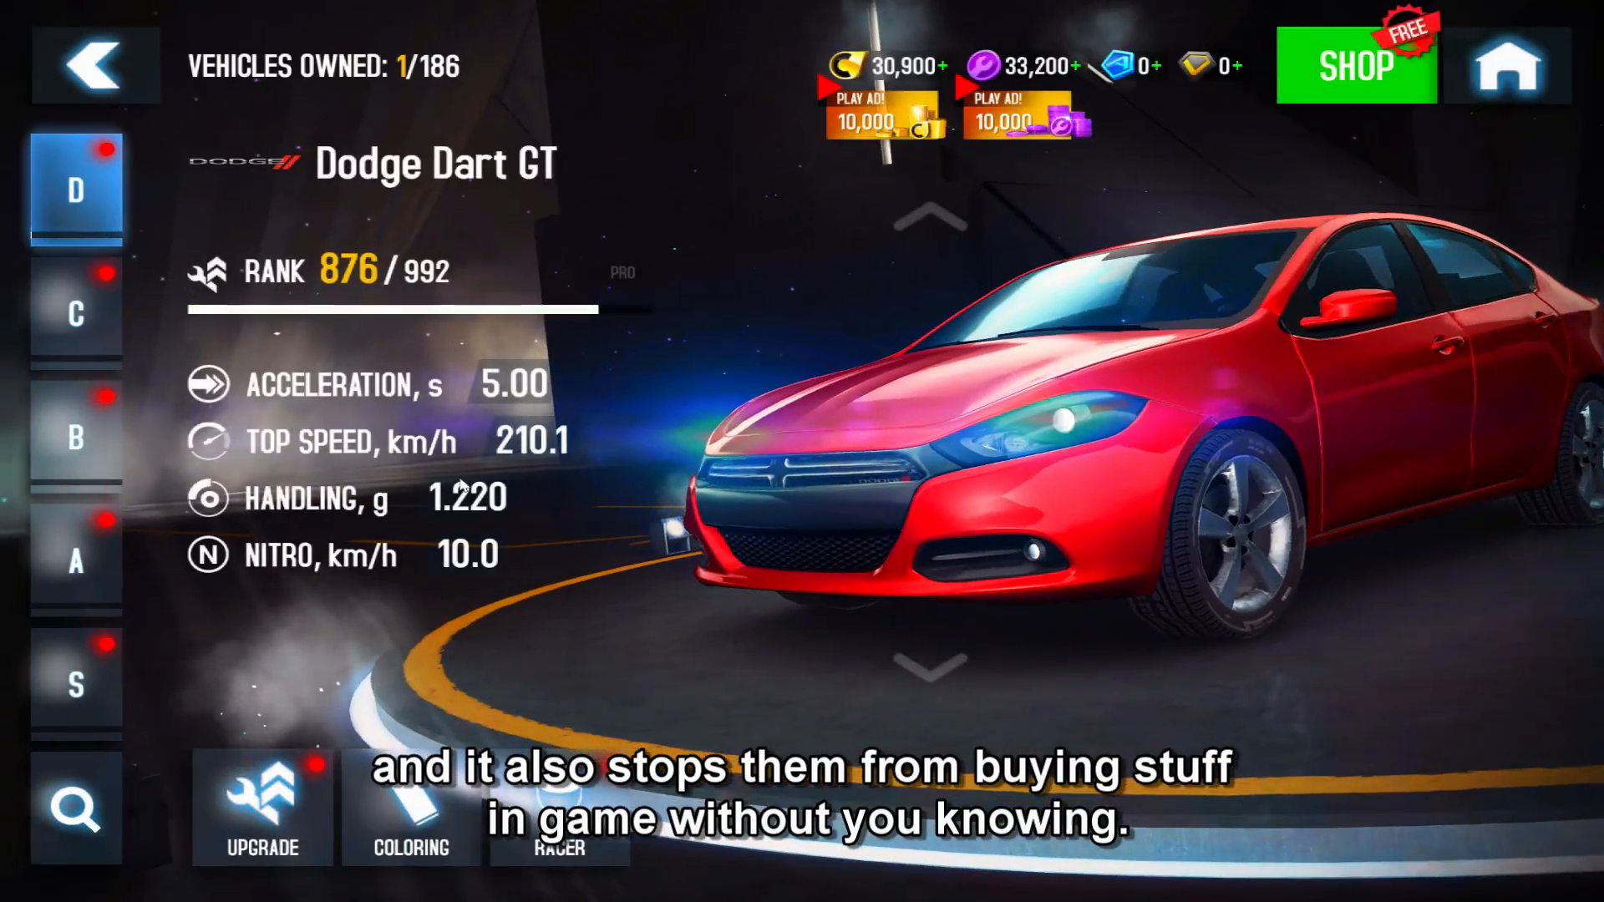
pyautogui.click(84, 706)
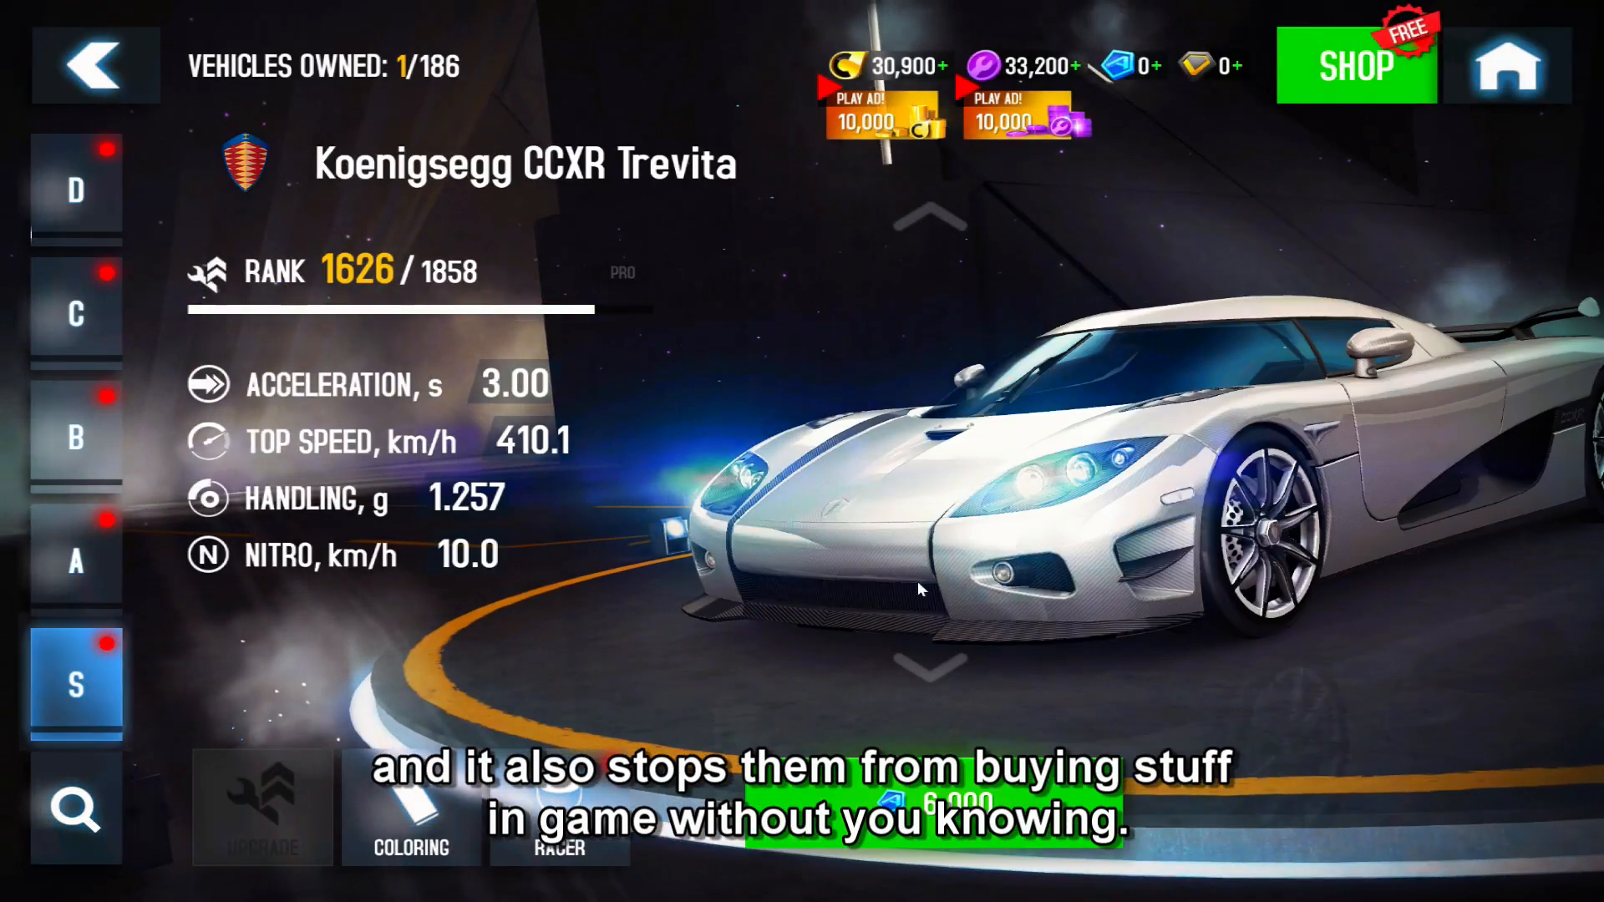
pyautogui.click(913, 675)
pyautogui.click(912, 668)
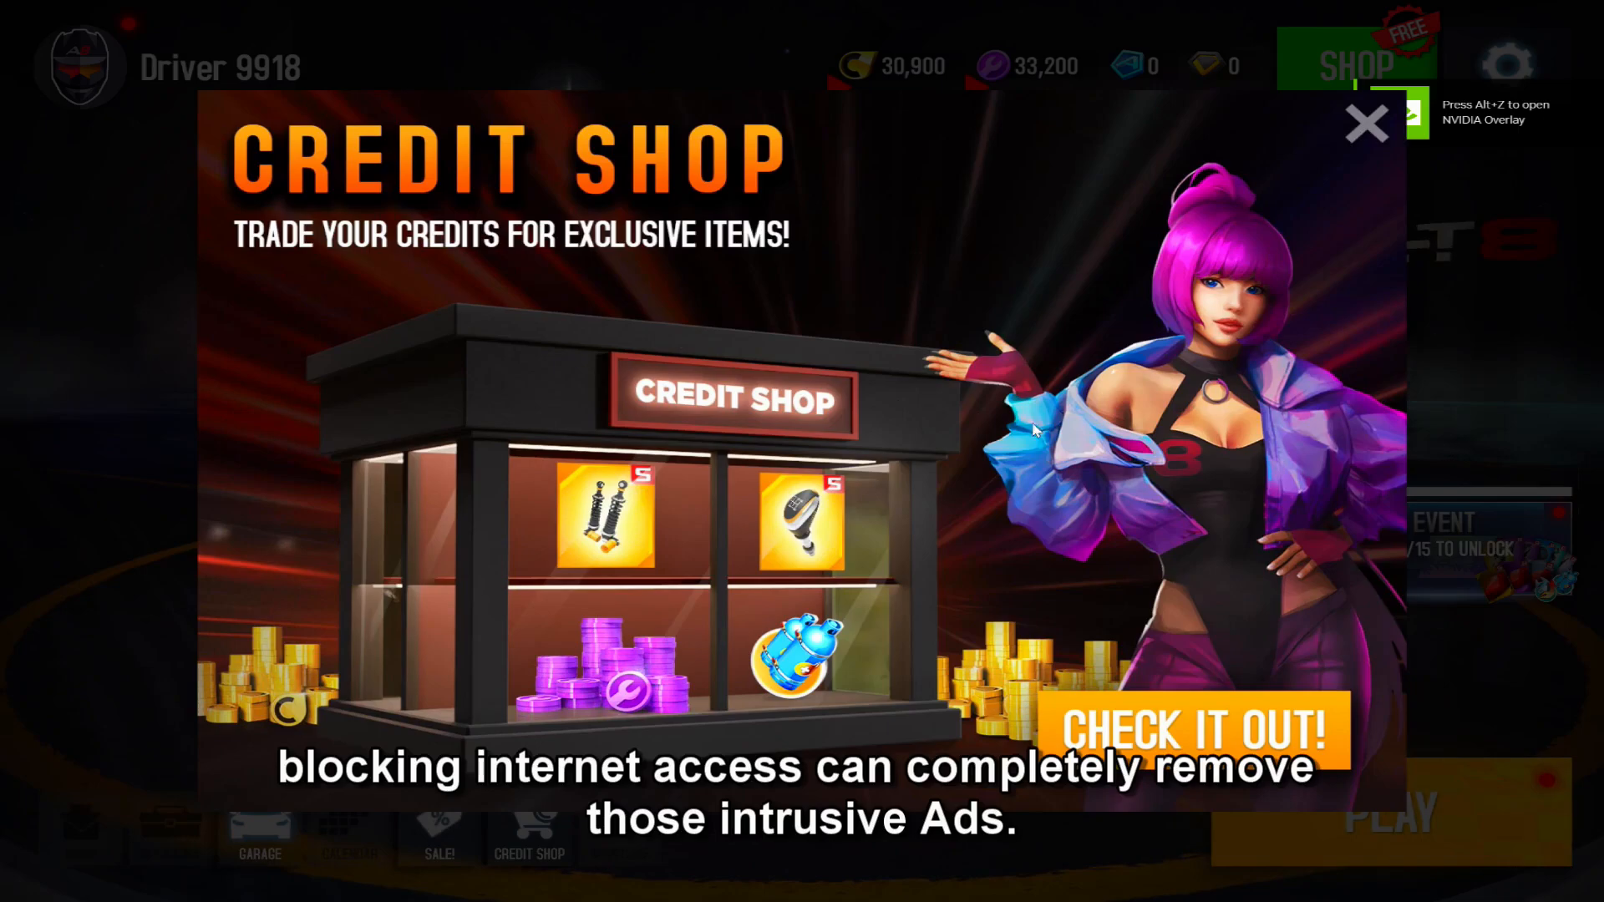
# - Dismiss the Credit Shop promotion and select the car on the home screen
pyautogui.click(1368, 127)
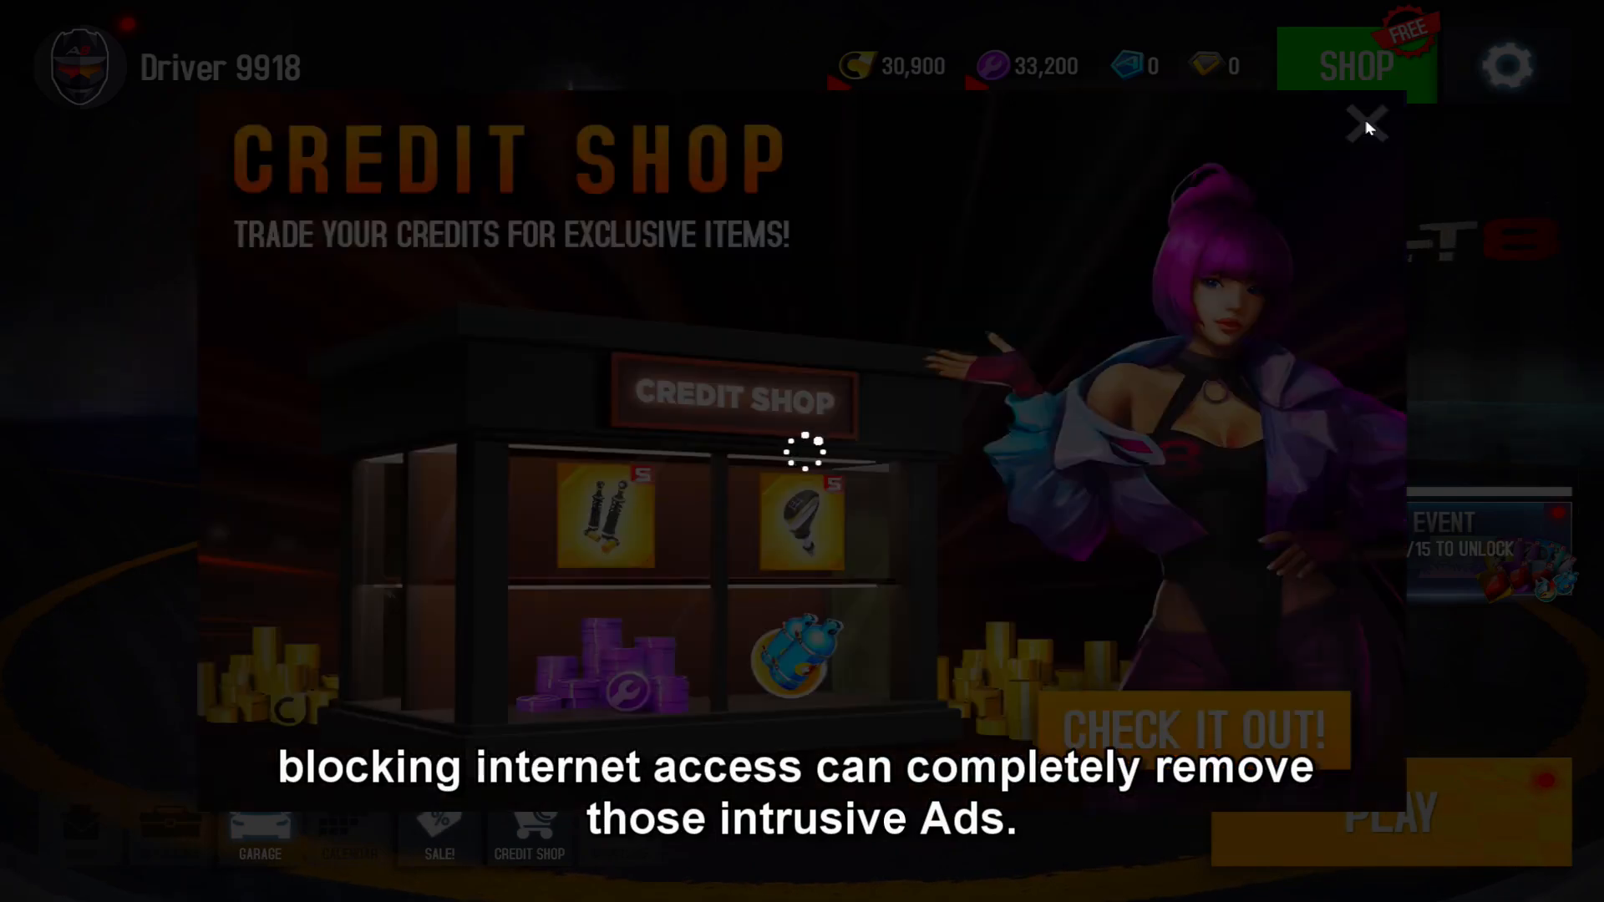
pyautogui.click(1437, 120)
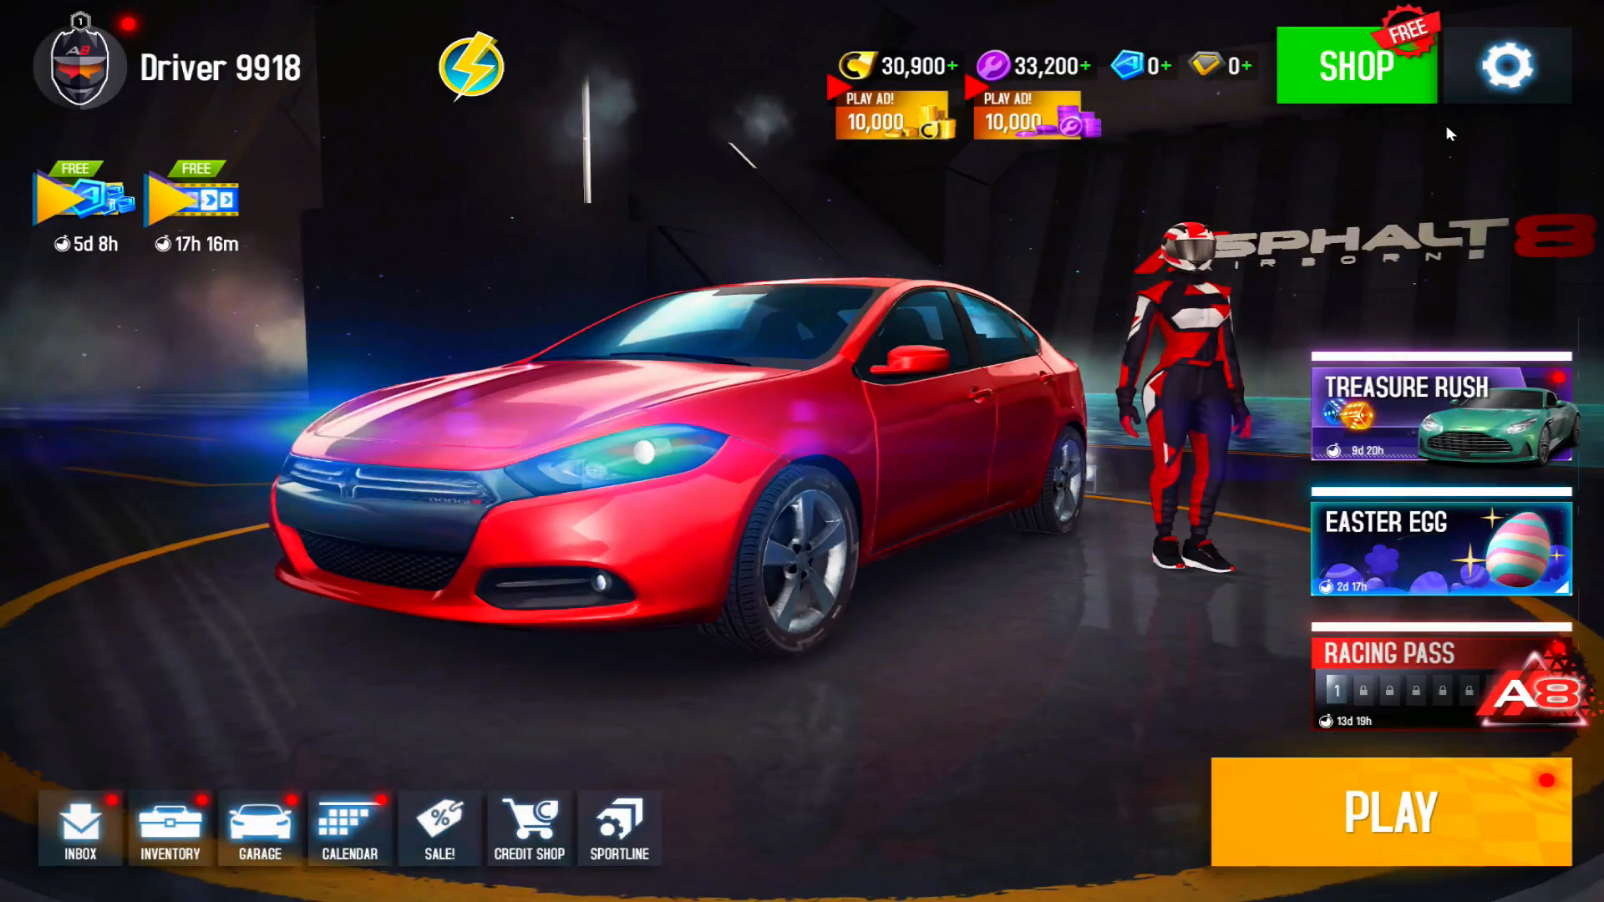
pyautogui.click(804, 406)
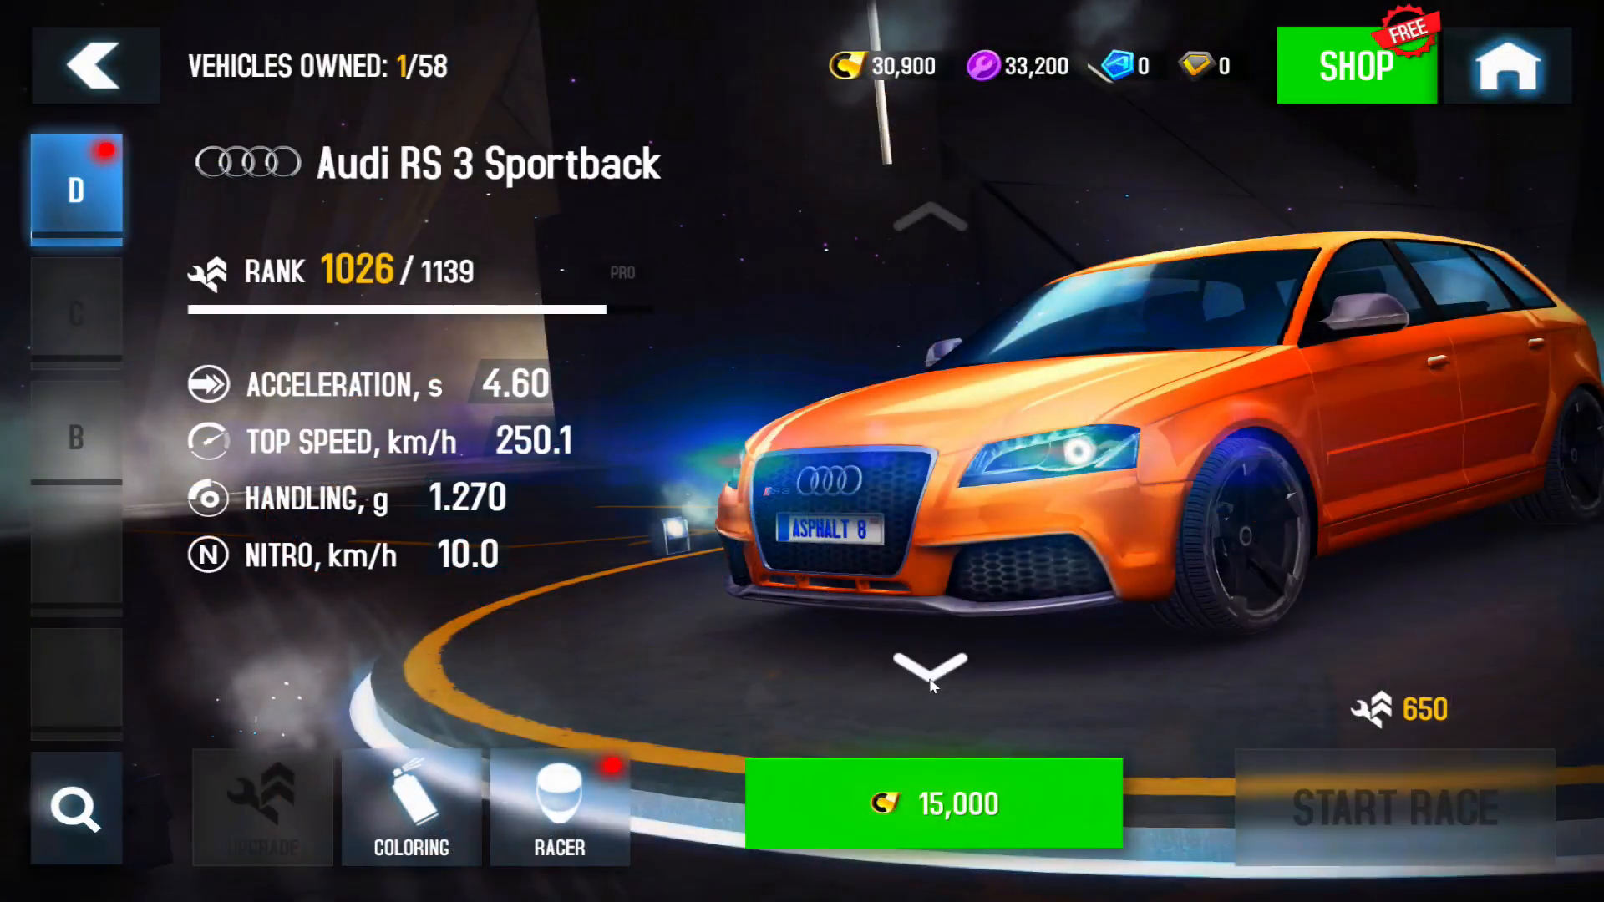
# - Buy the Audi RS 3 Sportback for 15,000 credits and start the race with it
pyautogui.click(930, 679)
pyautogui.click(948, 226)
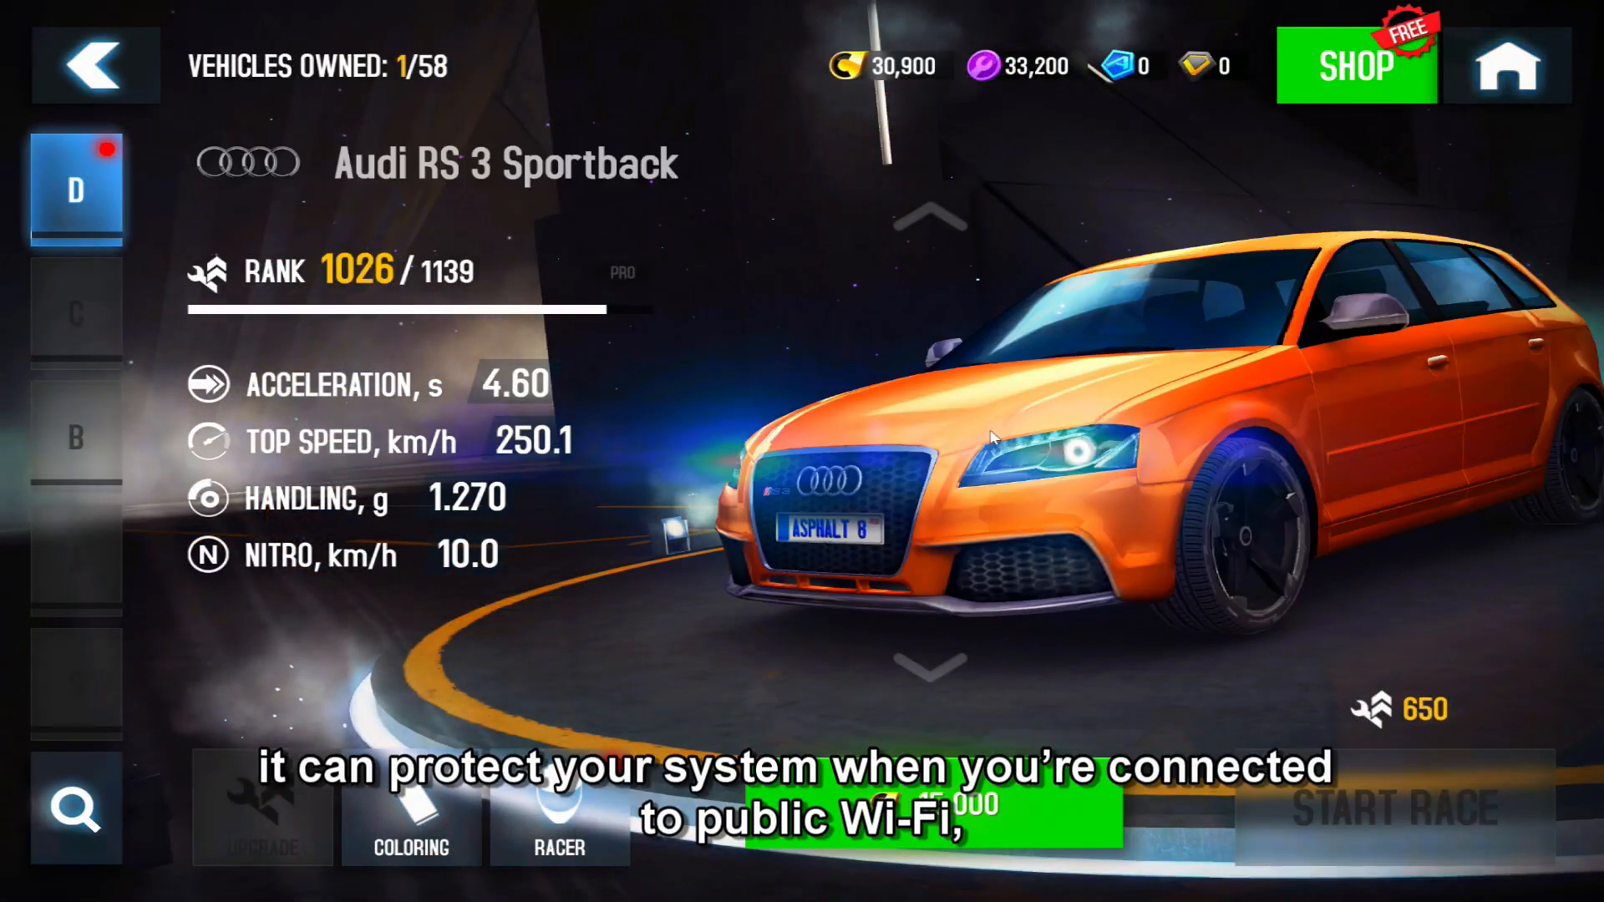
pyautogui.click(956, 812)
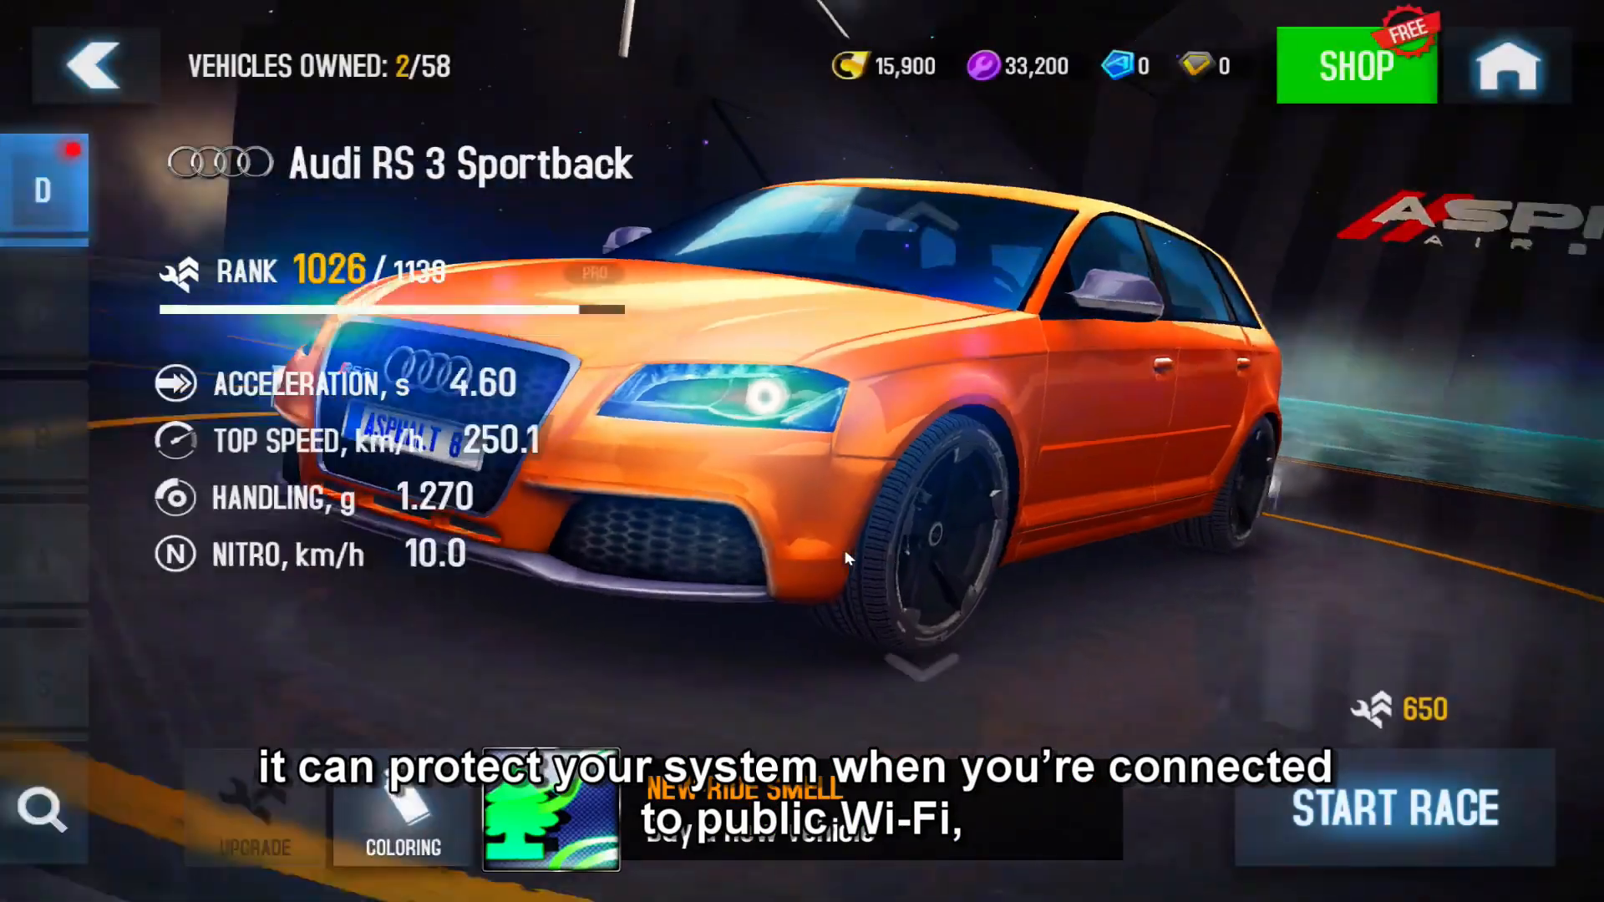
pyautogui.click(1287, 831)
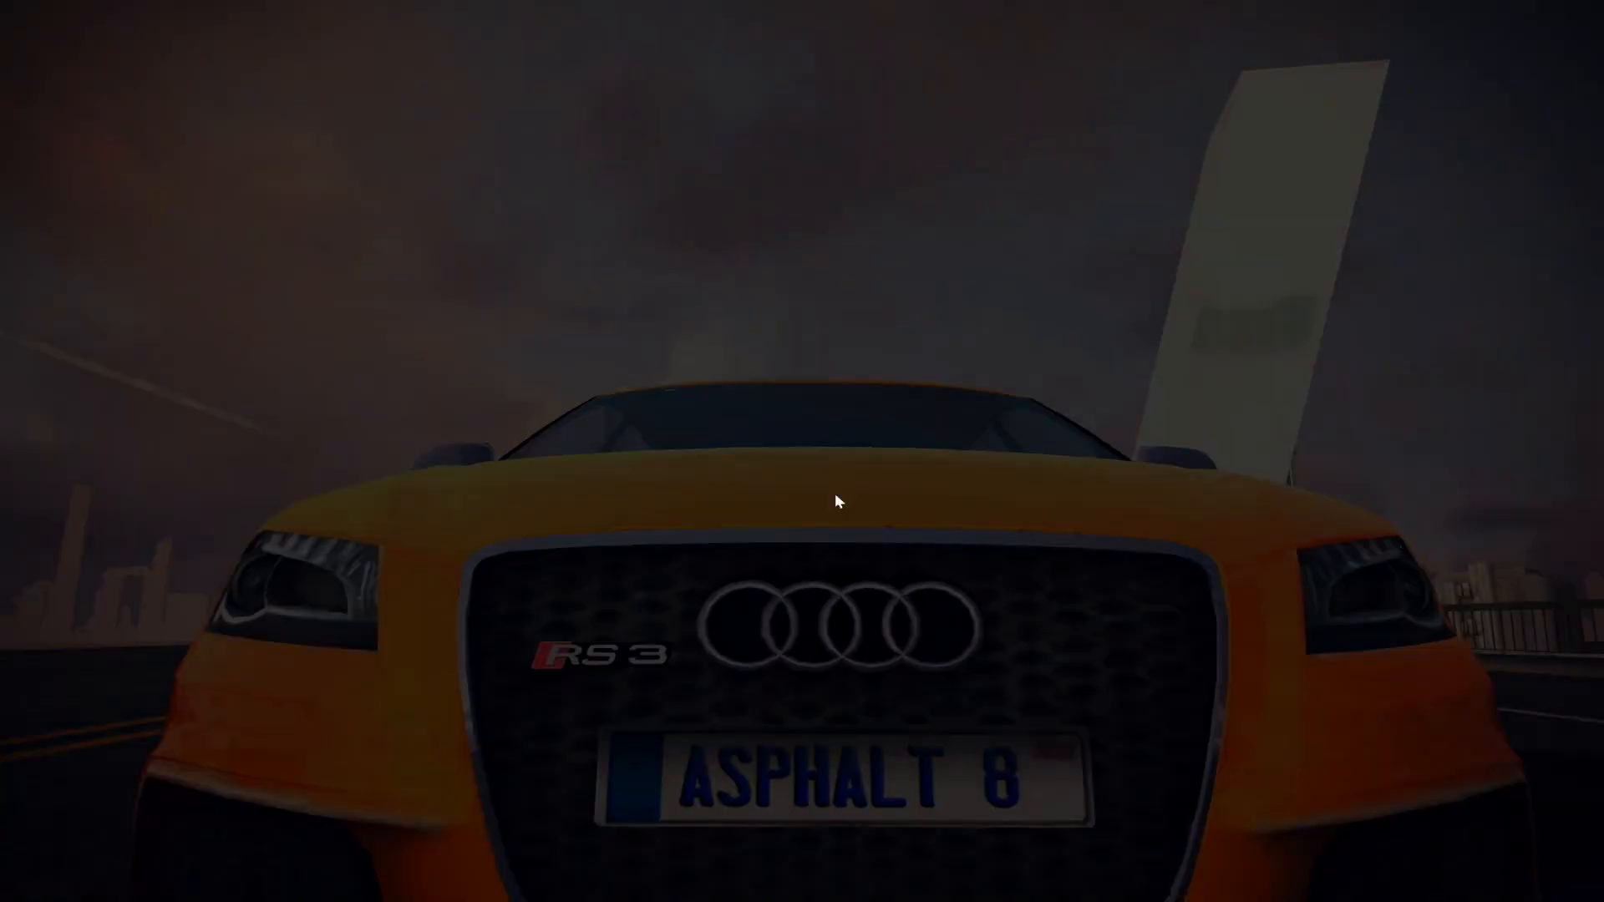
# - Drive the Audi through the opening stretch of the race, using nitro, steering through the rival cars and drifting
pyautogui.press('space')
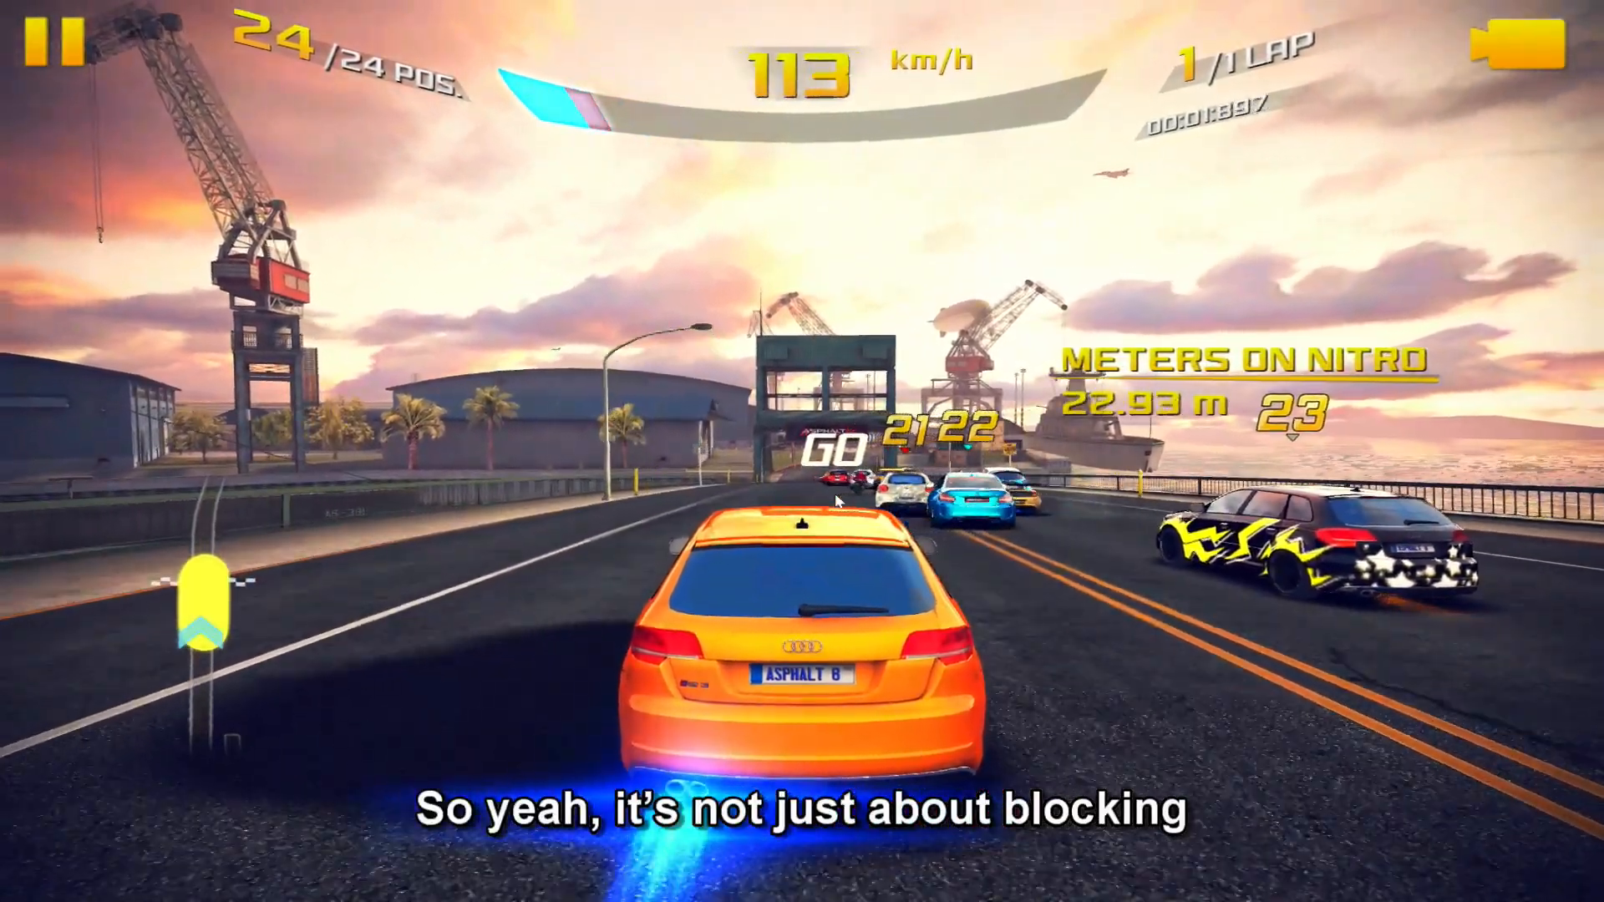
pyautogui.press('space')
pyautogui.press('Right')
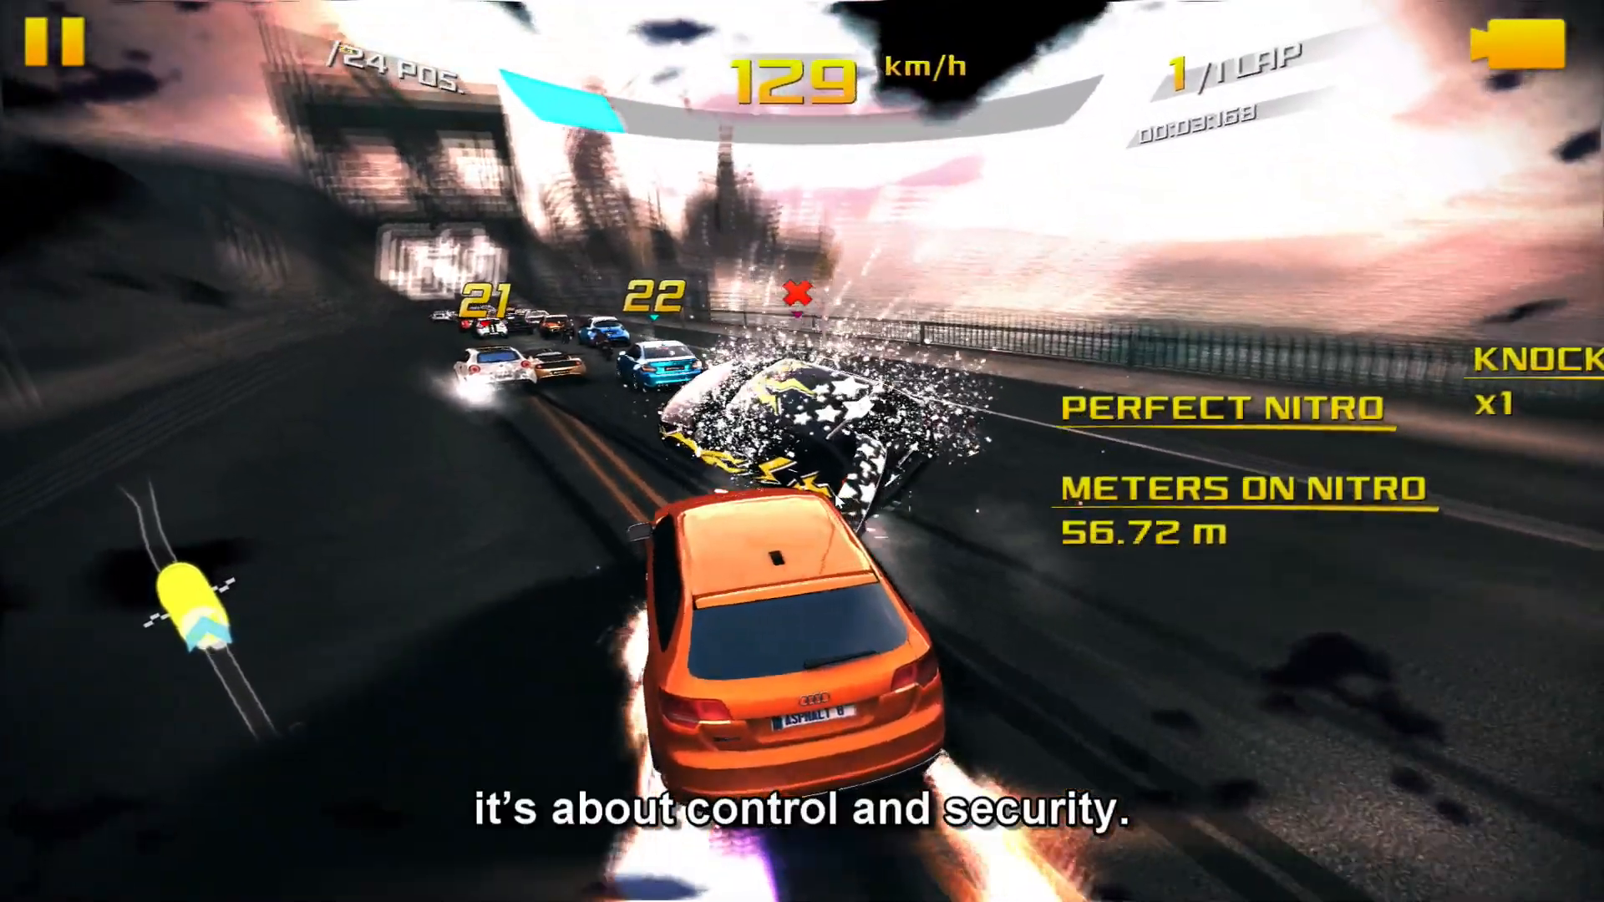
pyautogui.press('Left')
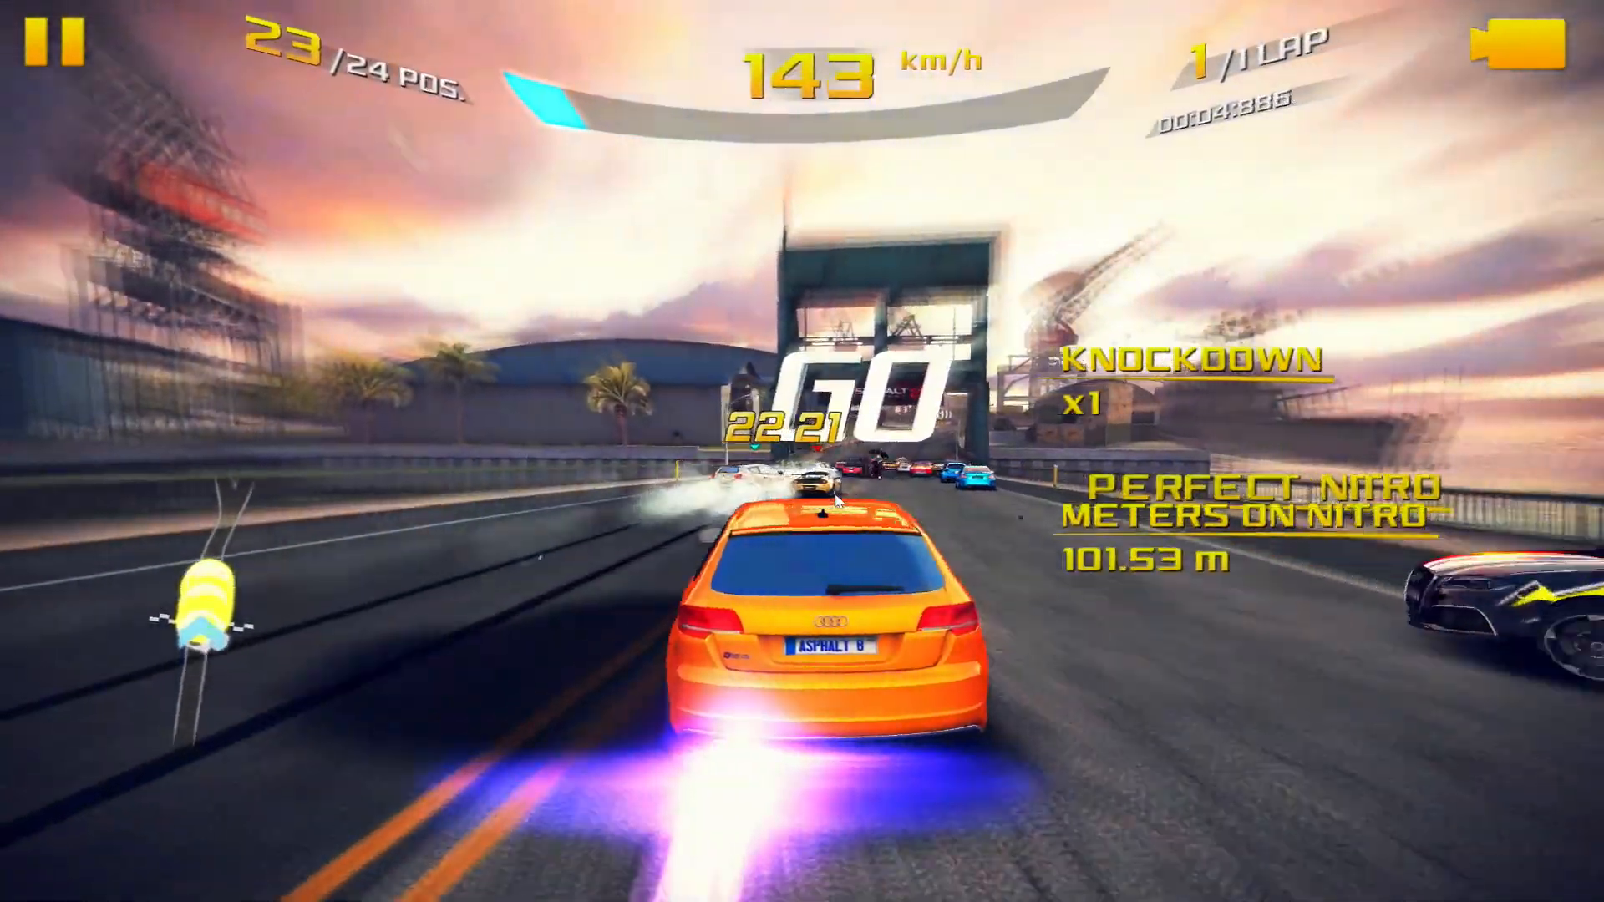
pyautogui.press('Left')
pyautogui.press('Down')
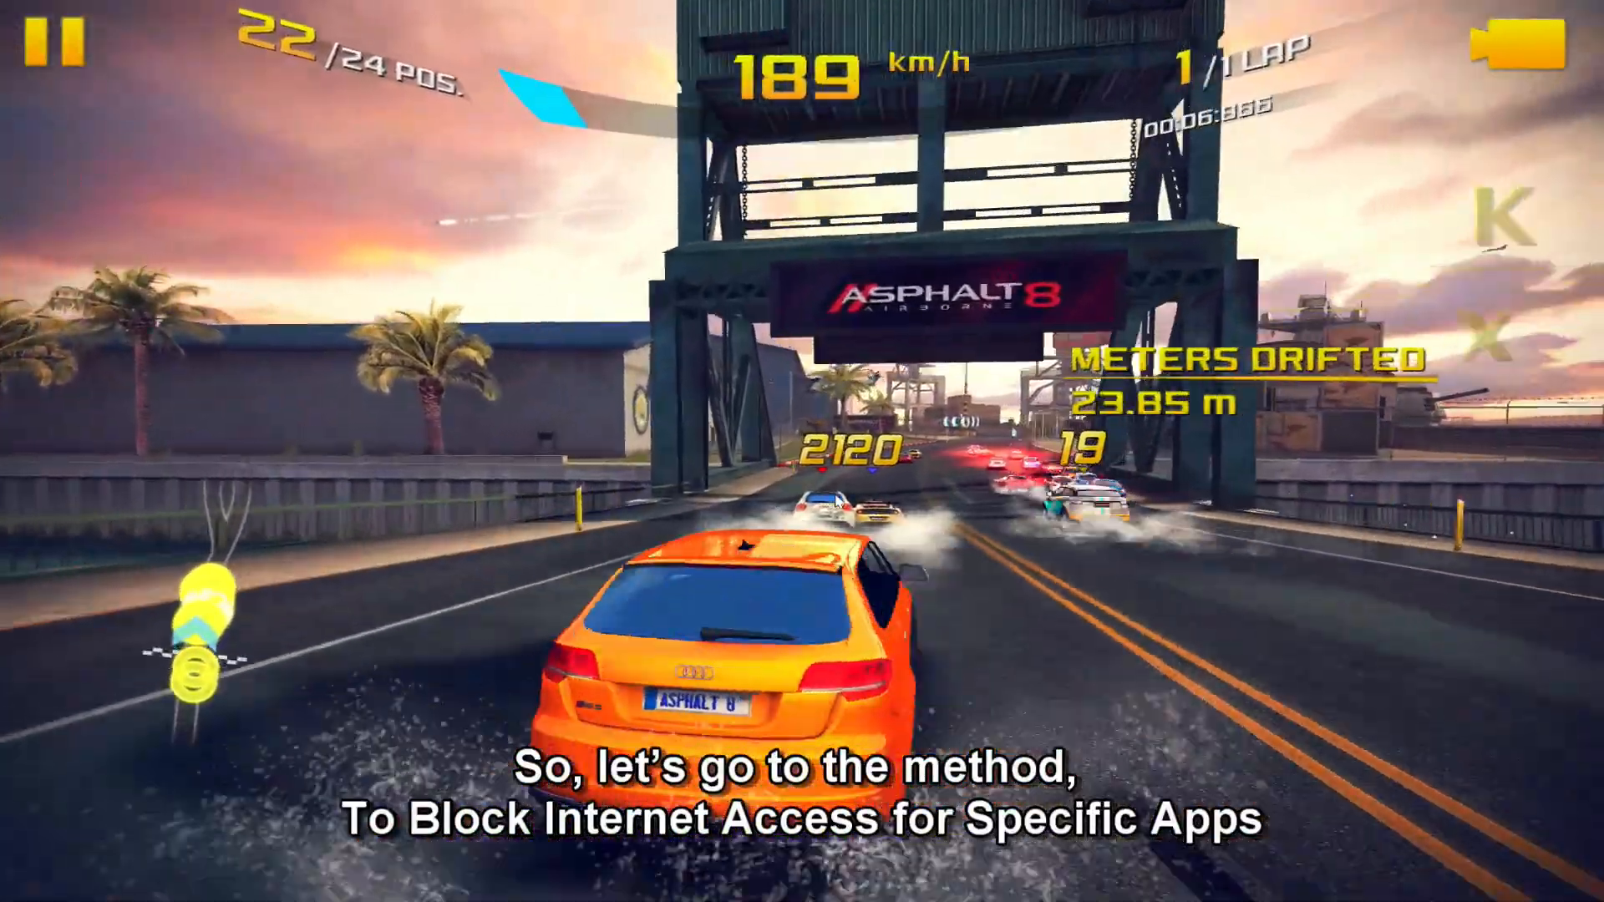
pyautogui.press('Right')
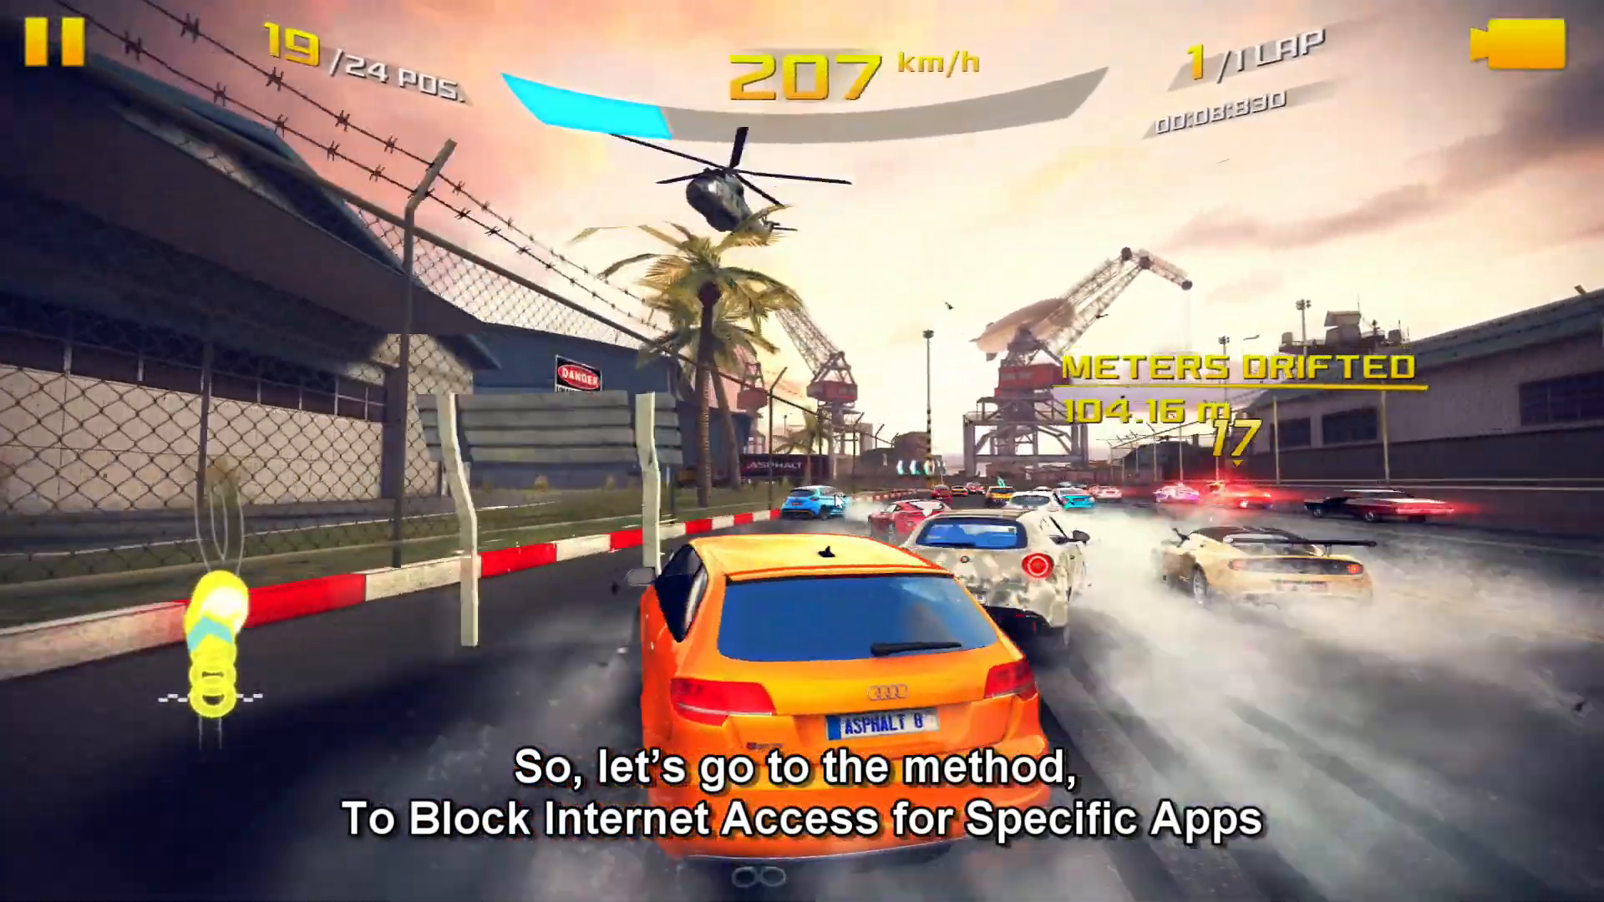
pyautogui.press('Left')
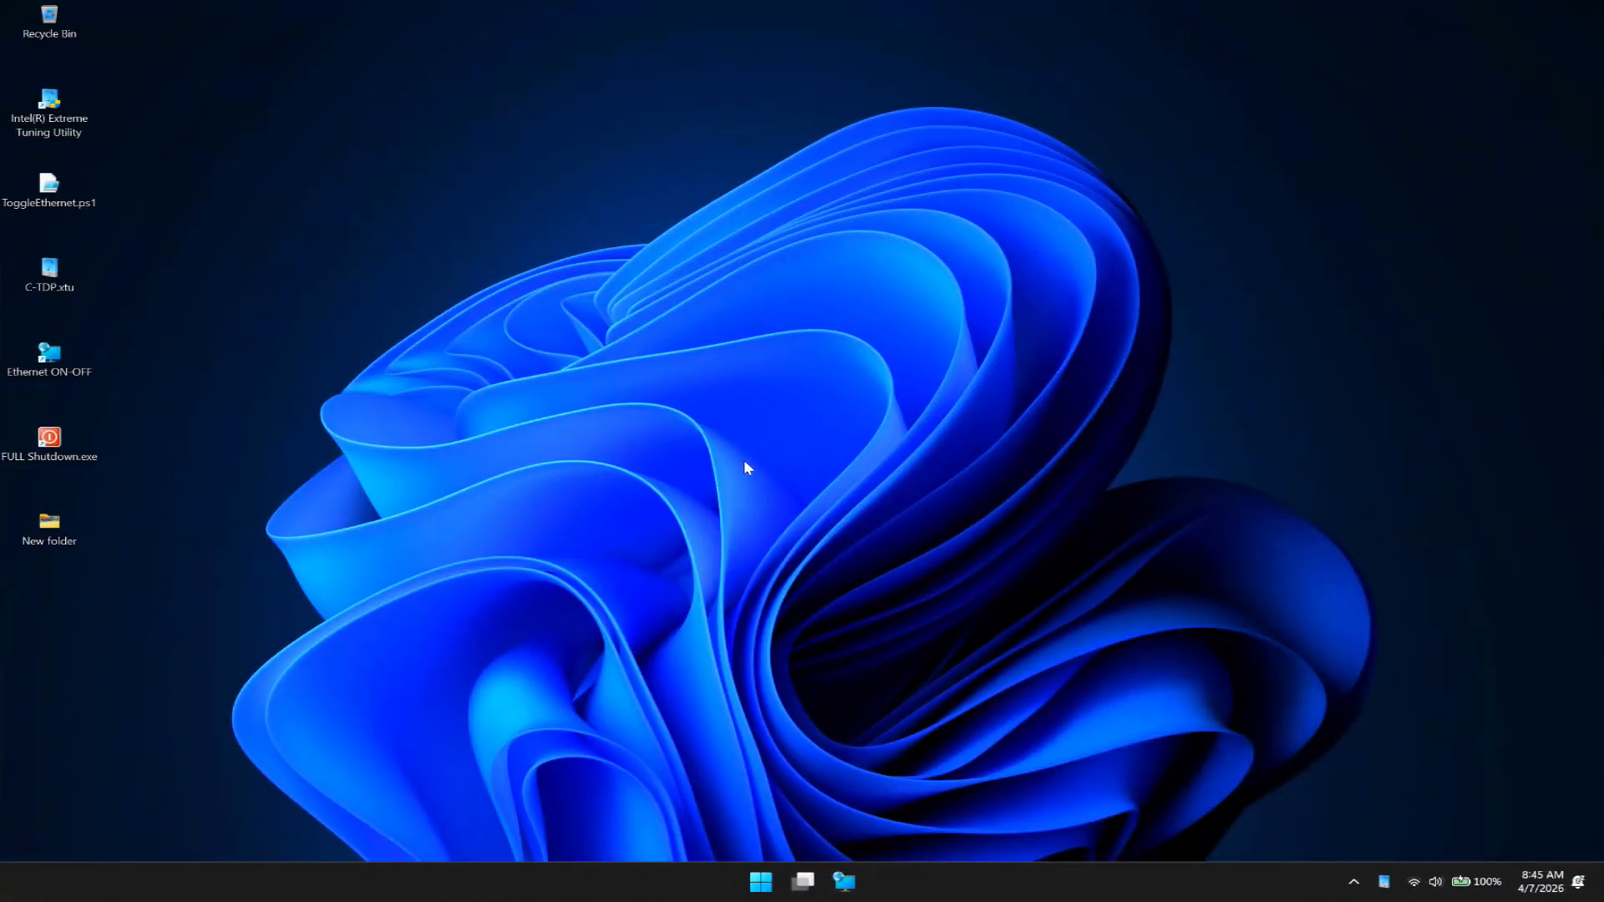
# - Open Windows Defender Firewall, go to its advanced settings and move that window to the middle of the desktop
pyautogui.click(760, 877)
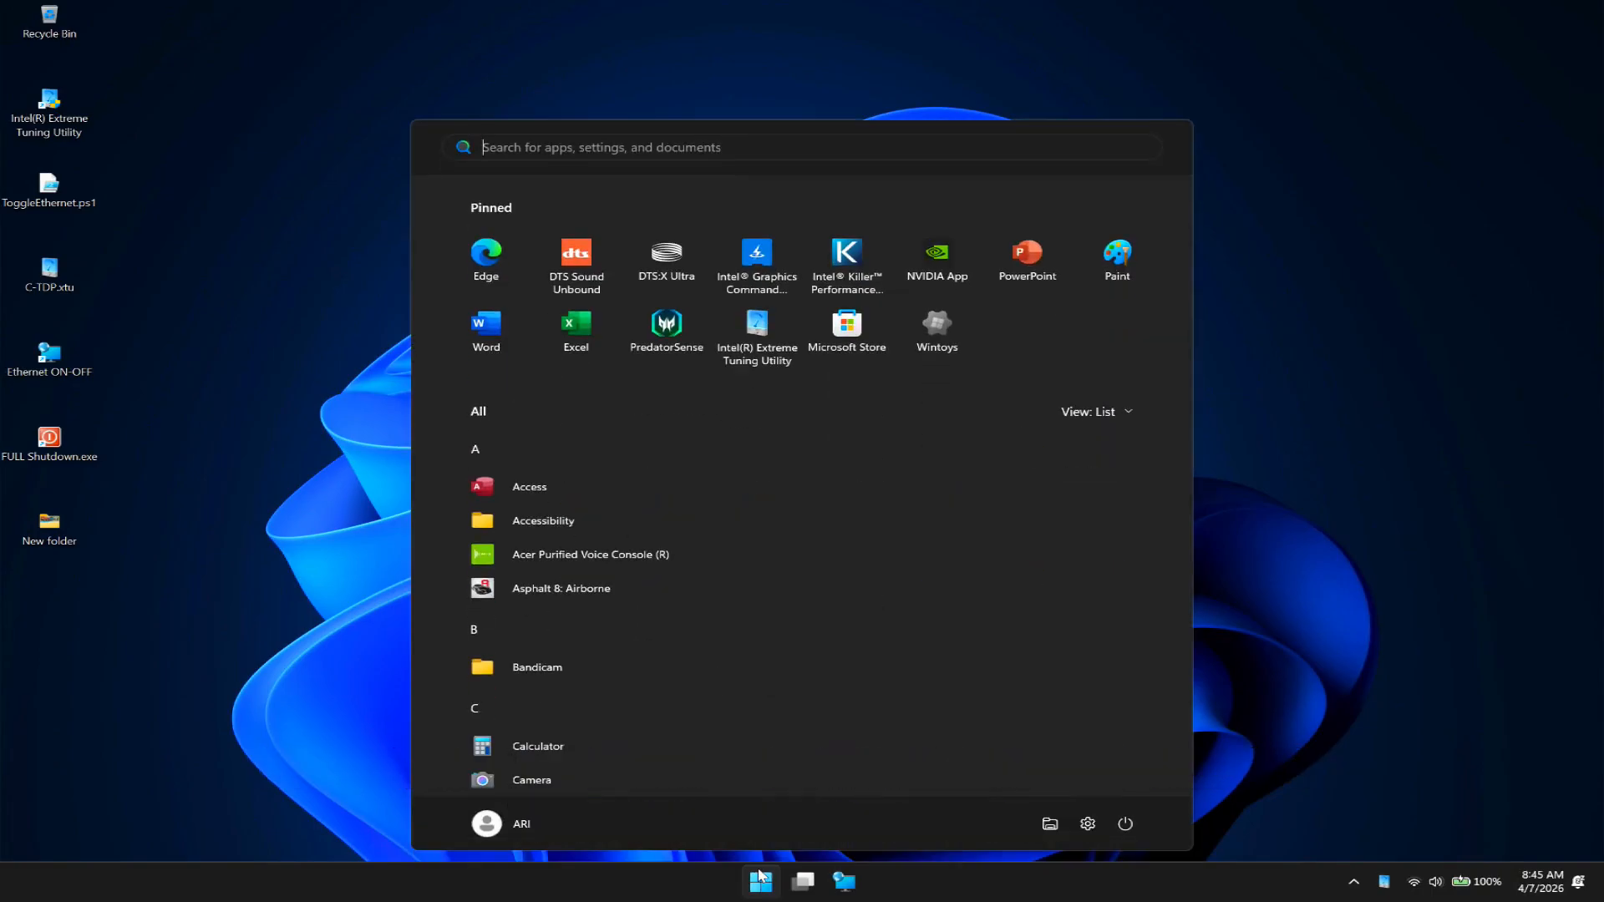
pyautogui.write('windows defender firewall')
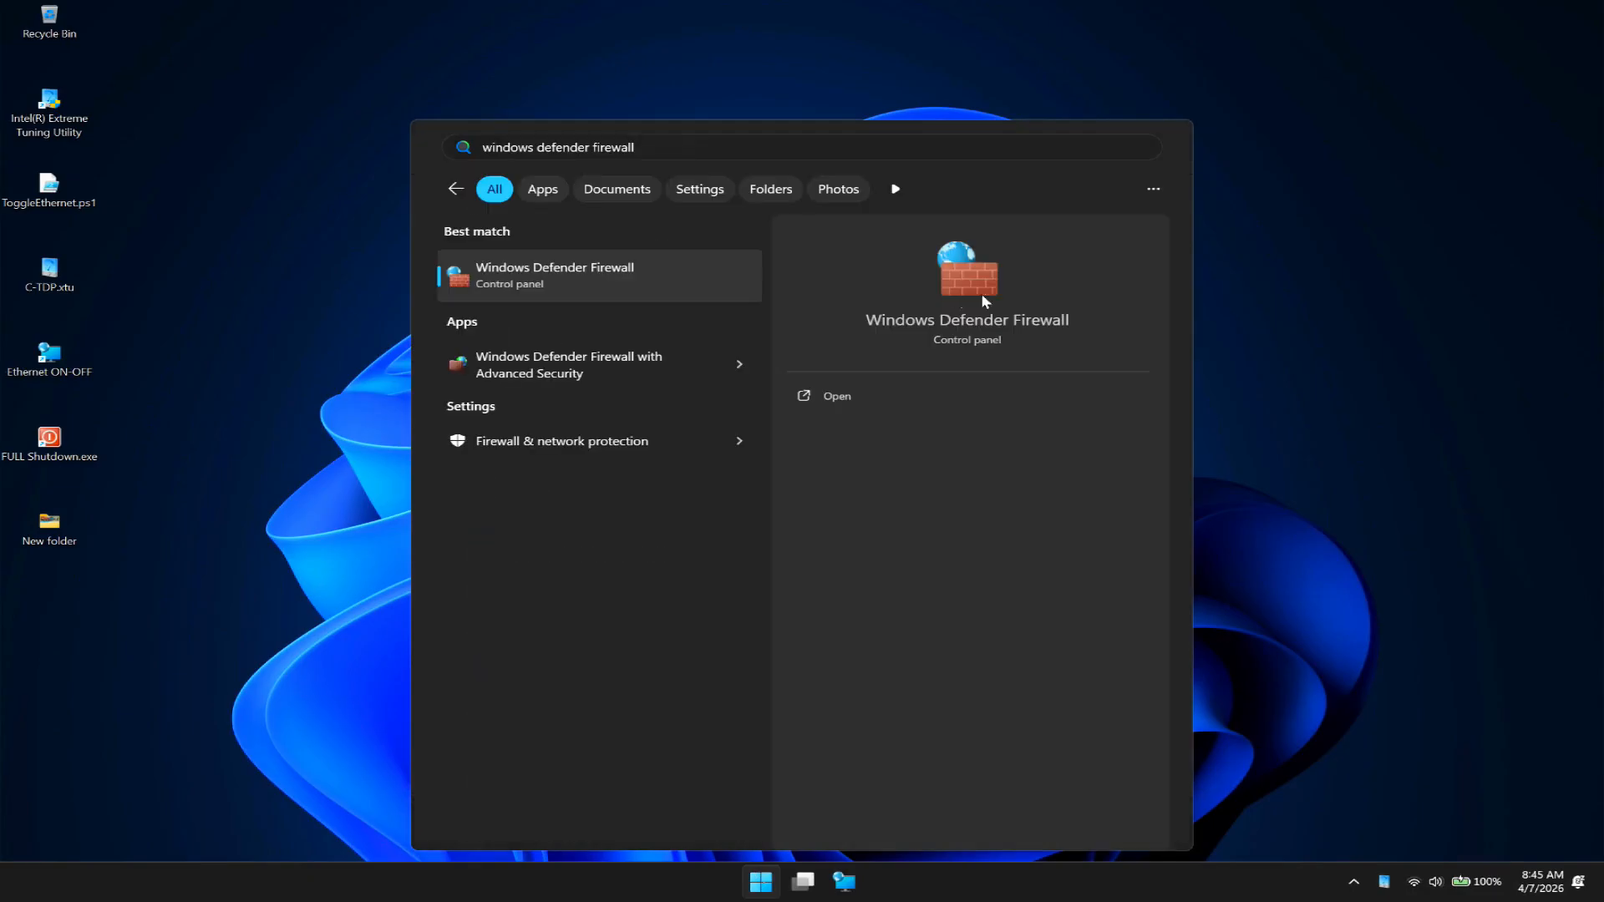
pyautogui.click(989, 275)
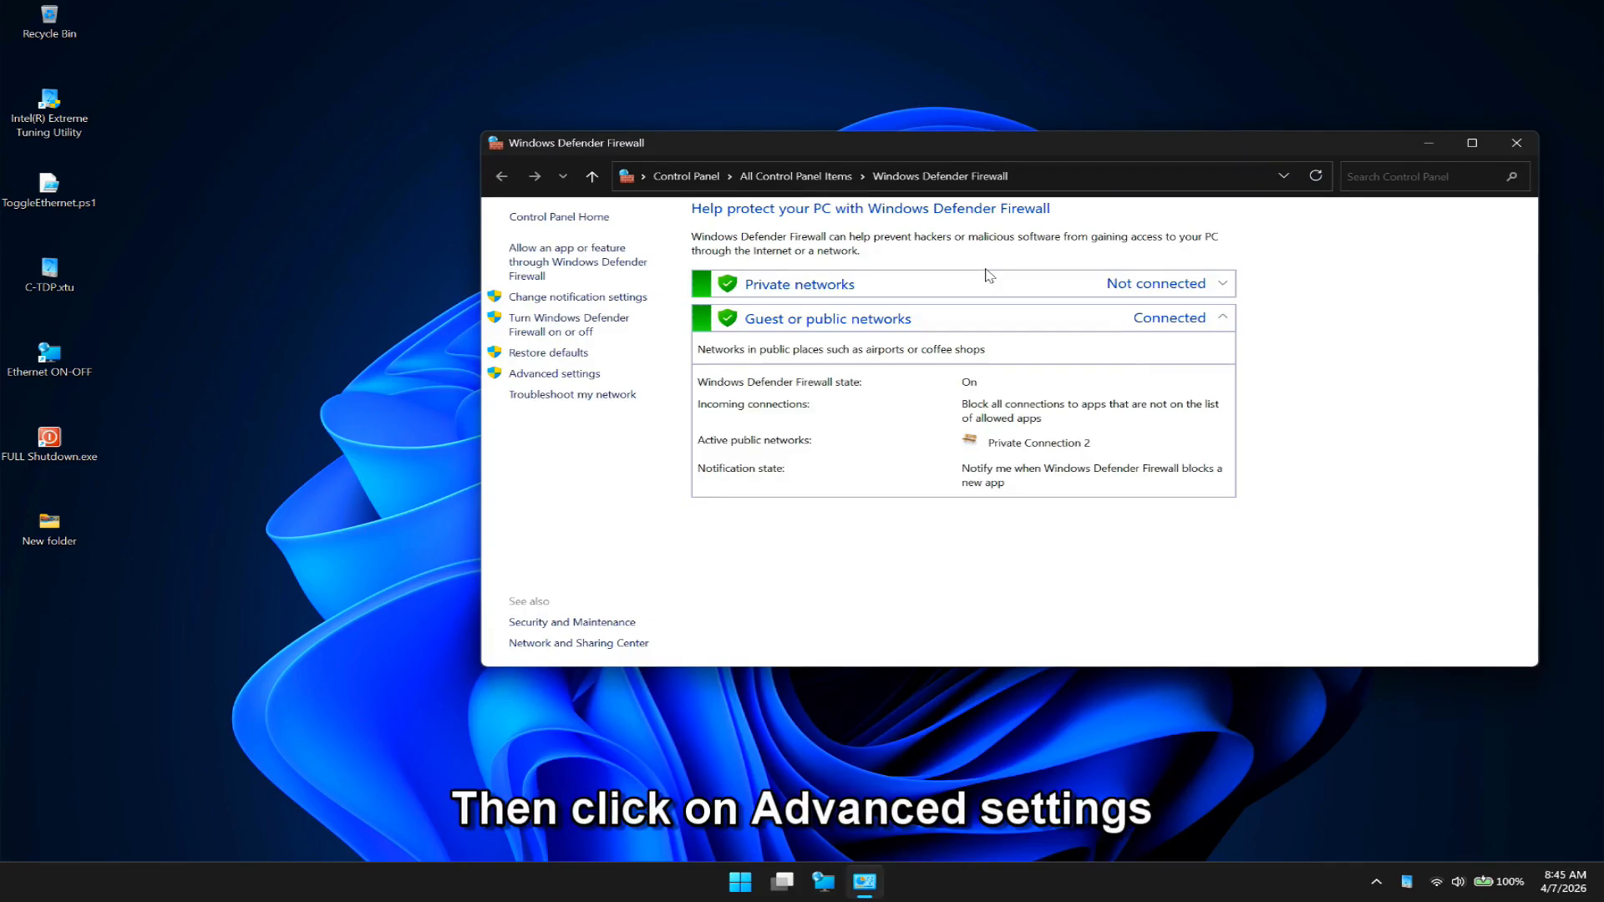
pyautogui.click(567, 376)
pyautogui.moveTo(701, 42); pyautogui.dragTo(919, 144)
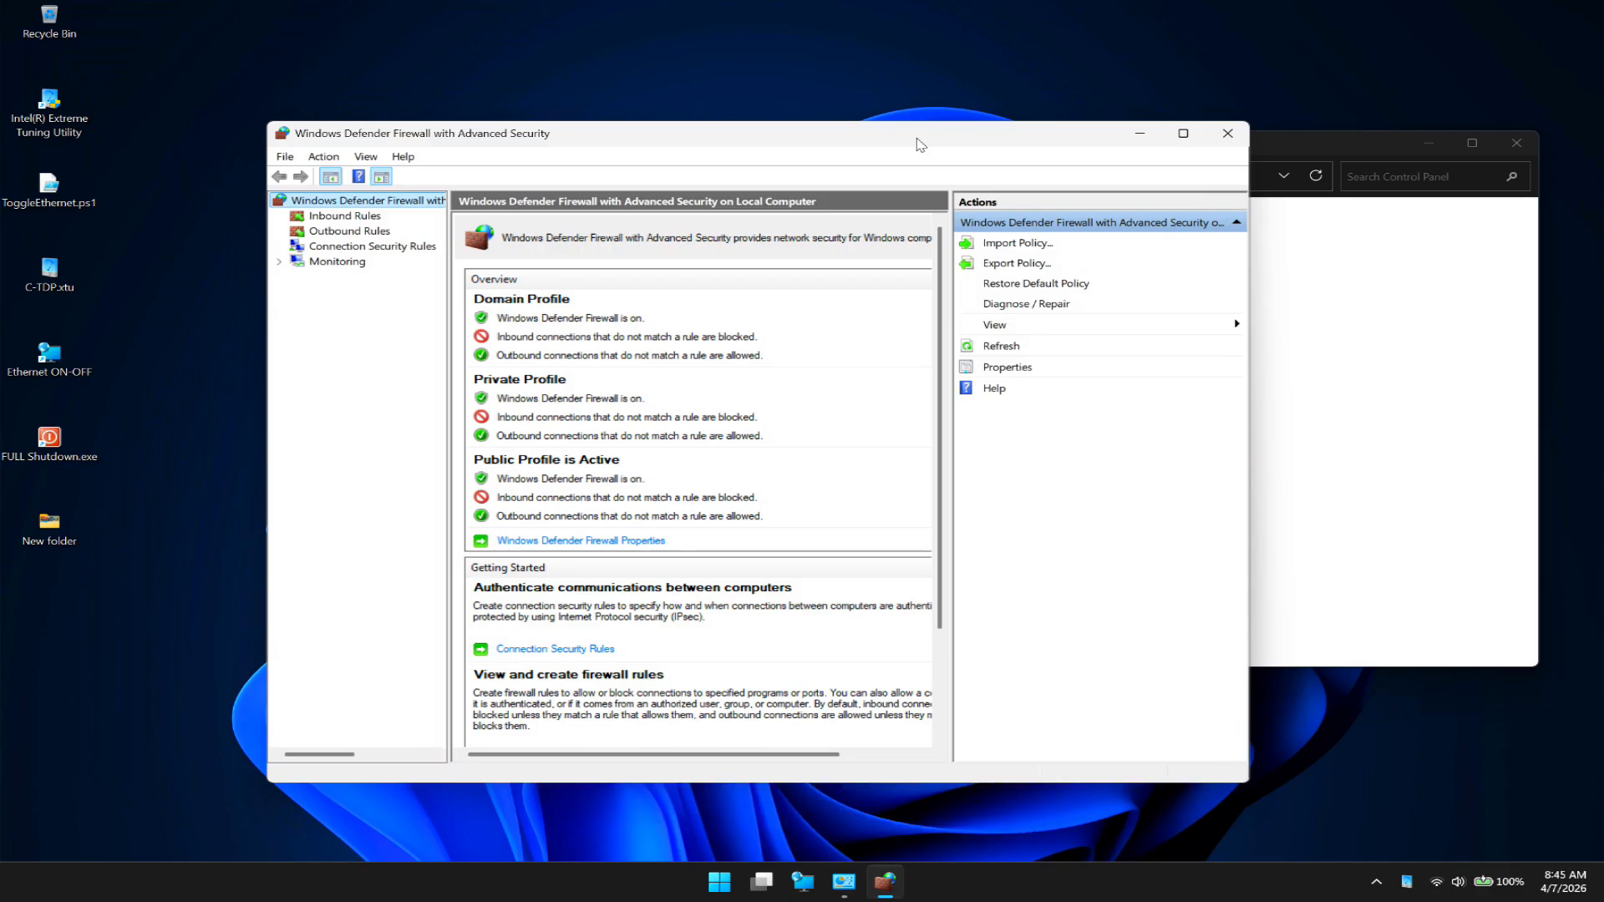
# - Create a new outbound rule of type Program and open the file chooser for its program path
pyautogui.click(346, 232)
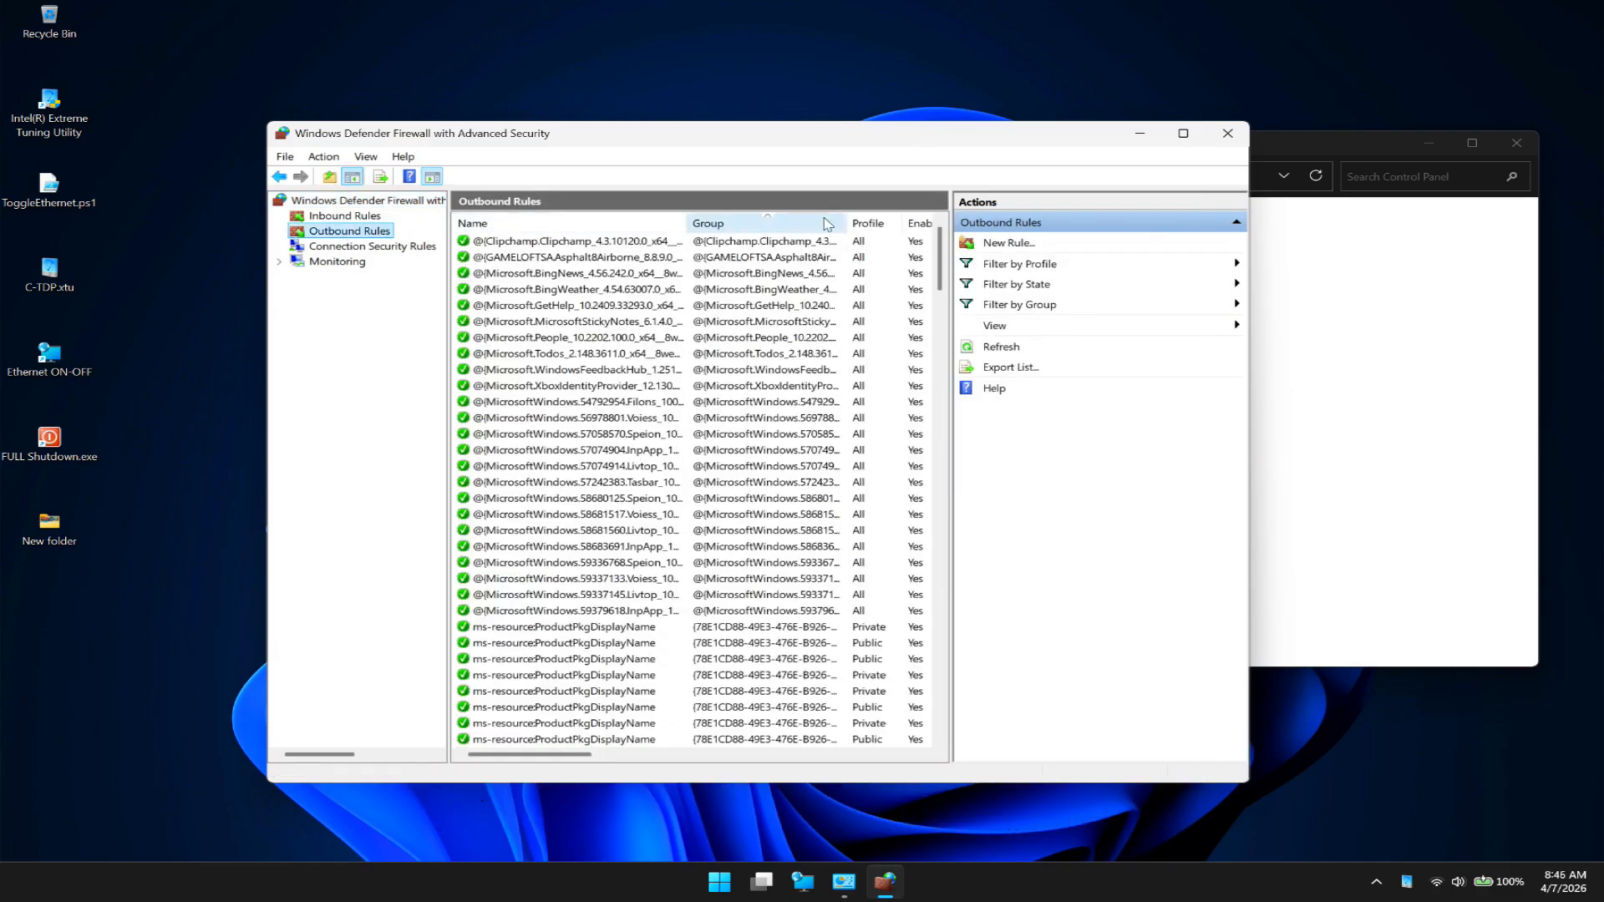
pyautogui.click(992, 243)
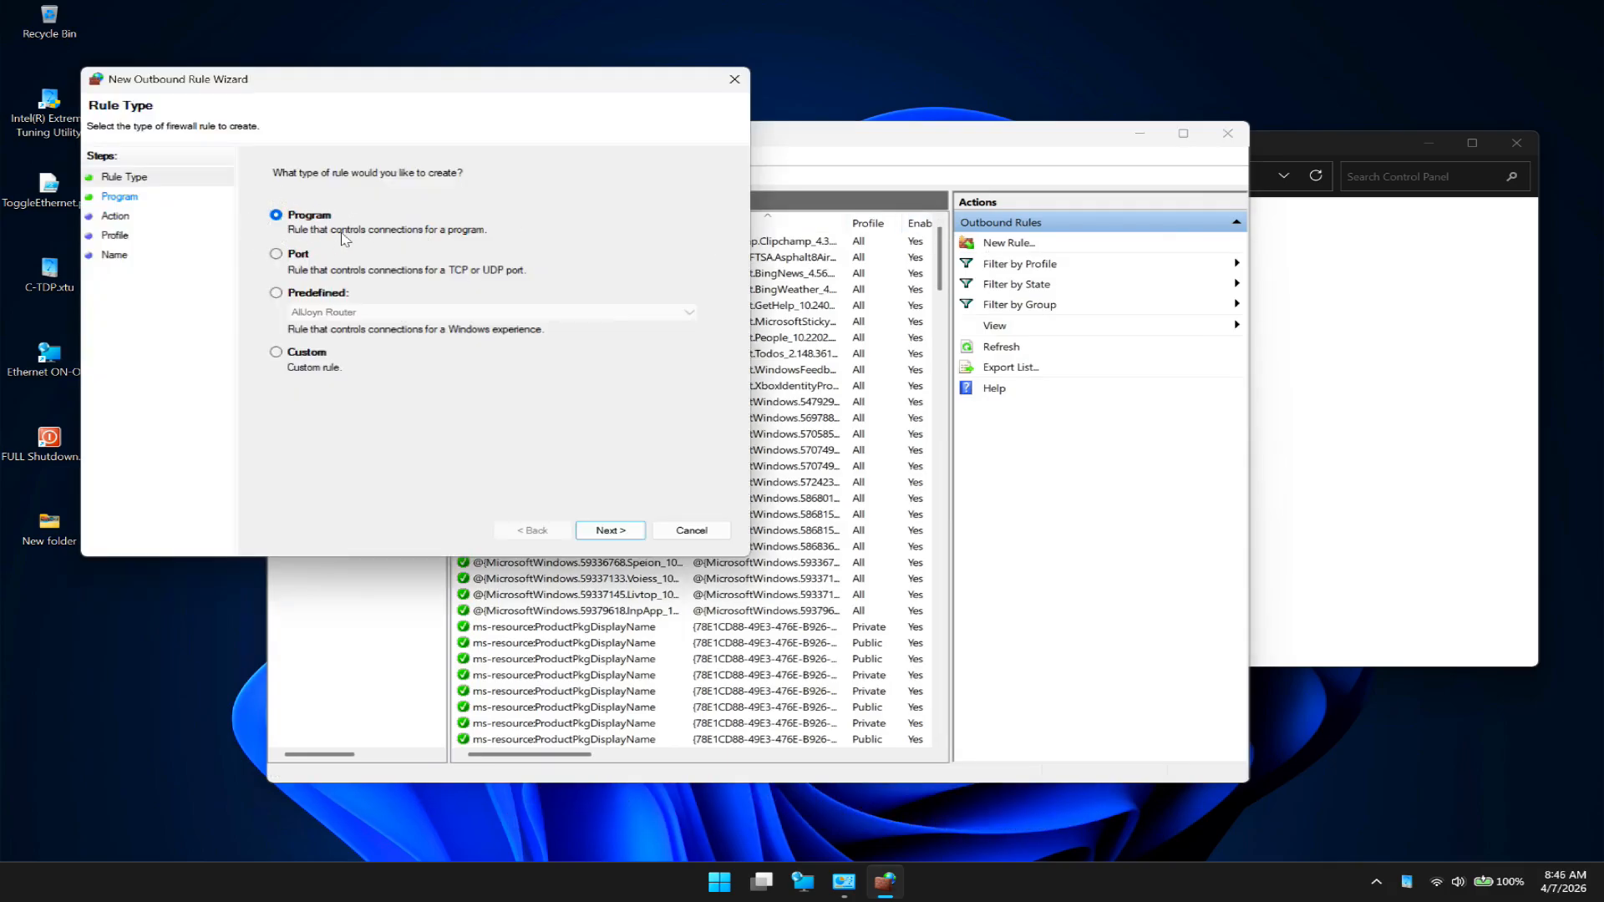
pyautogui.click(620, 533)
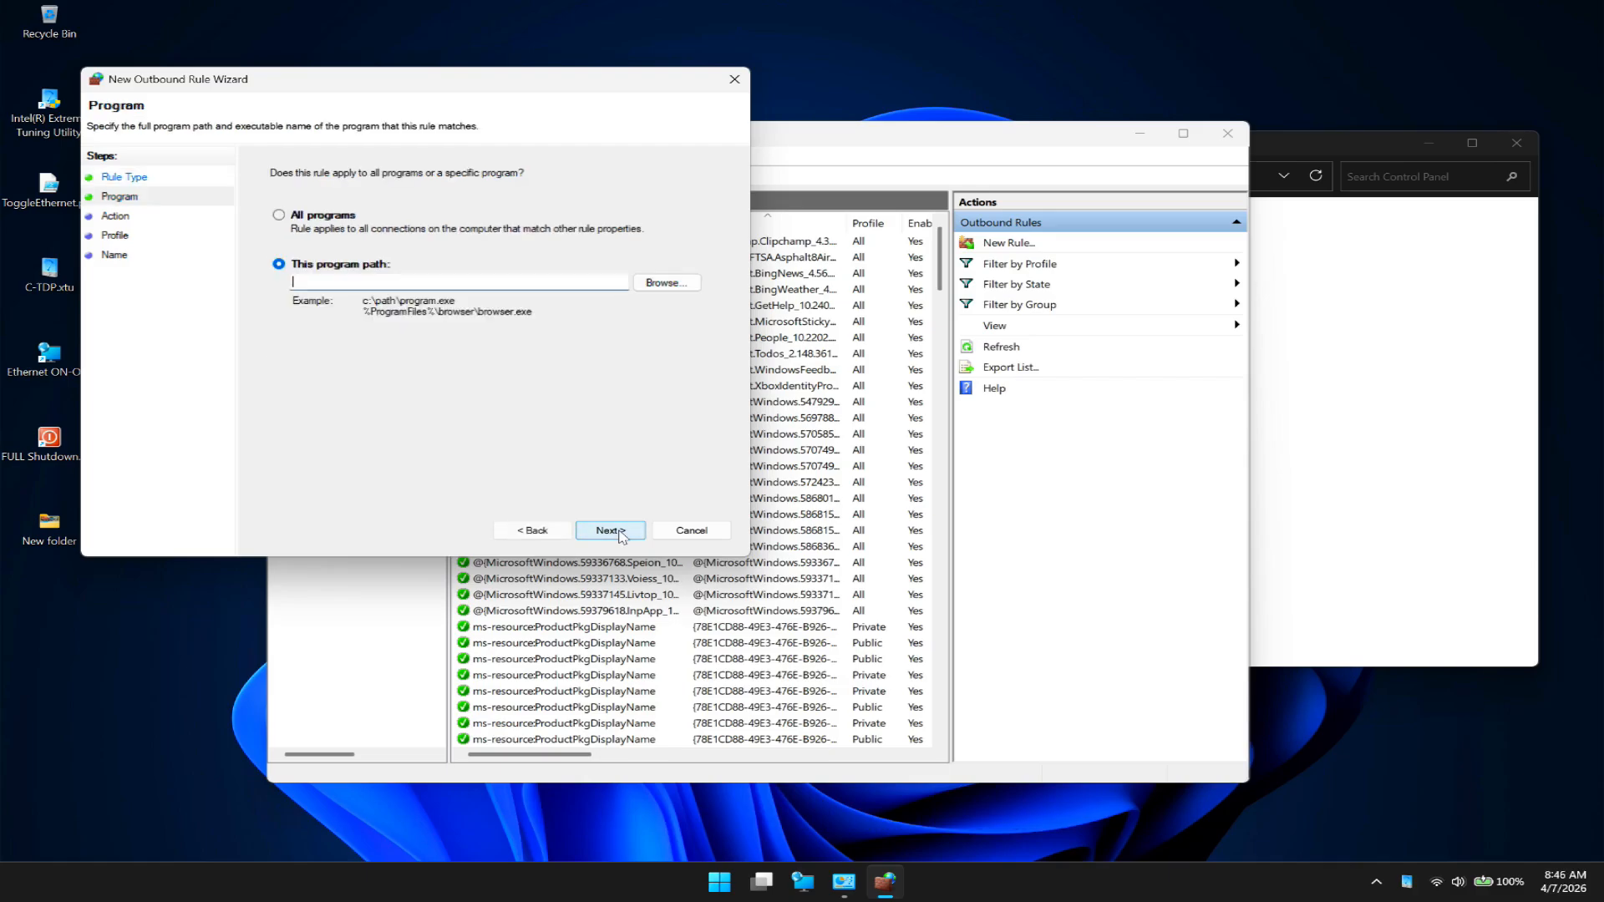
pyautogui.click(680, 283)
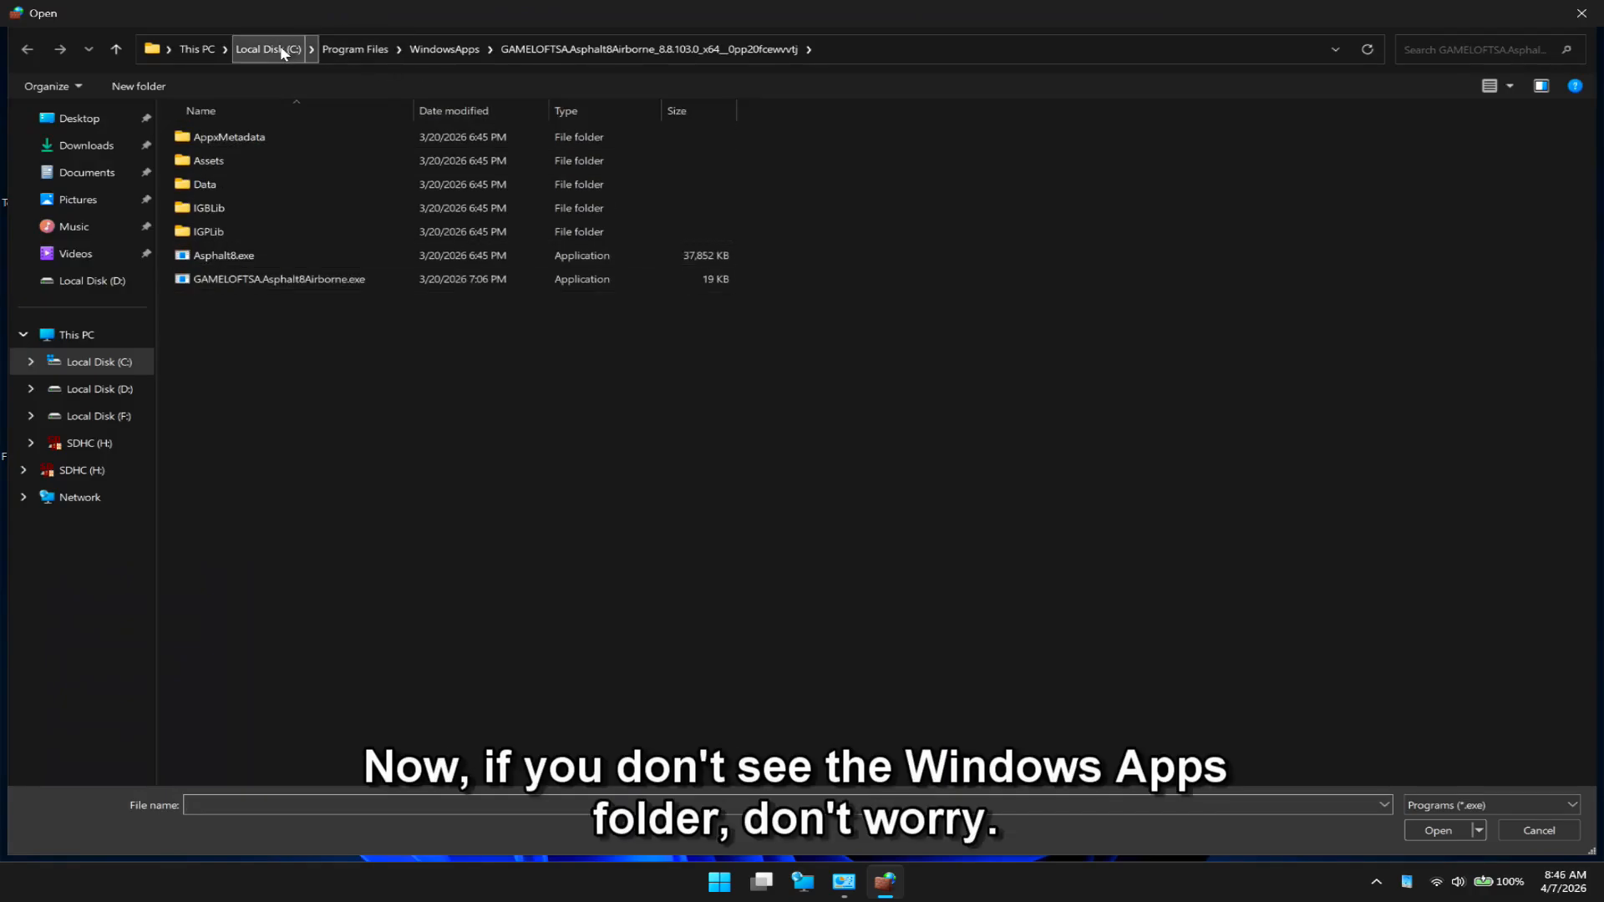
# - In the file chooser, go to Program Files on Local Disk (C:) and look for the WindowsApps folder
pyautogui.click(205, 52)
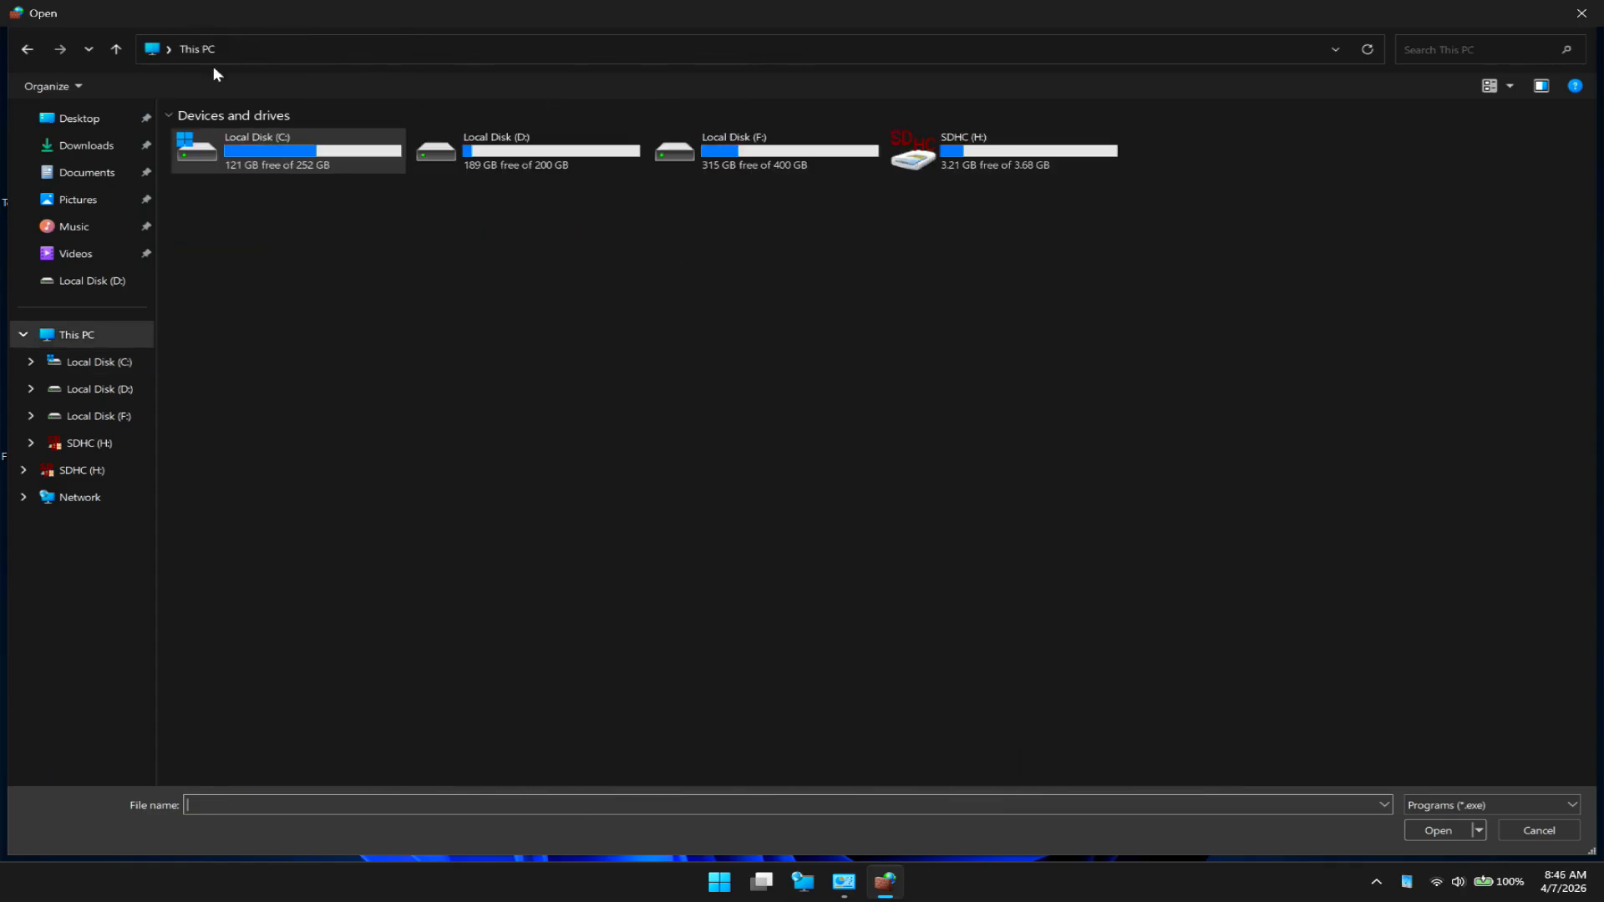
pyautogui.doubleClick(308, 148)
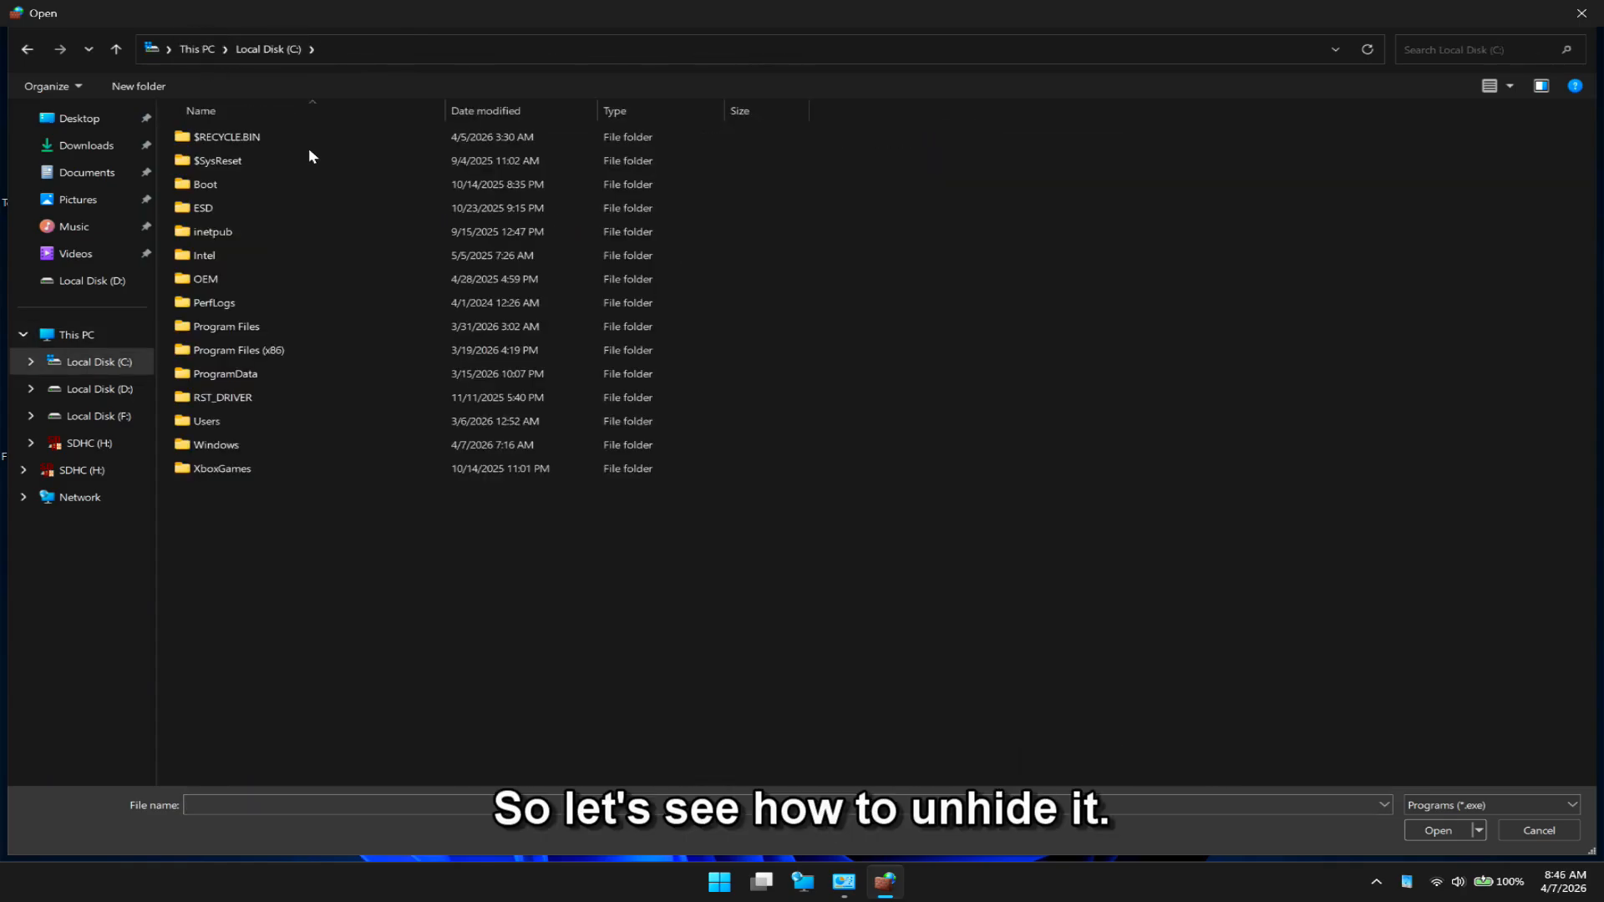
pyautogui.doubleClick(259, 326)
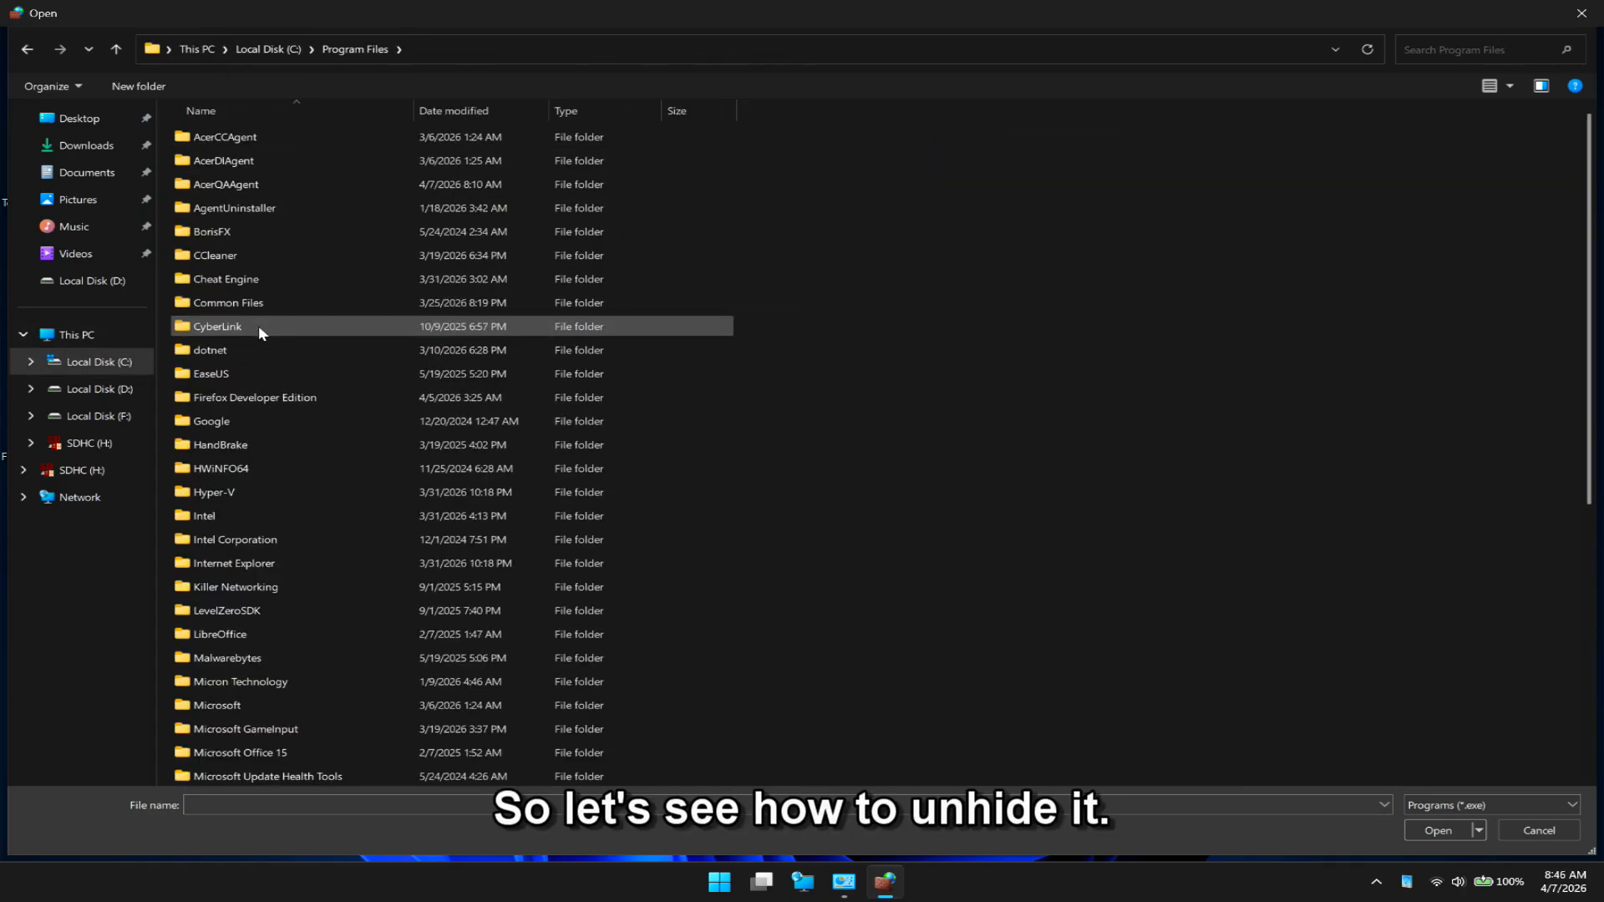
pyautogui.scroll(-5, 259, 328)
pyautogui.scroll(-2, 258, 325)
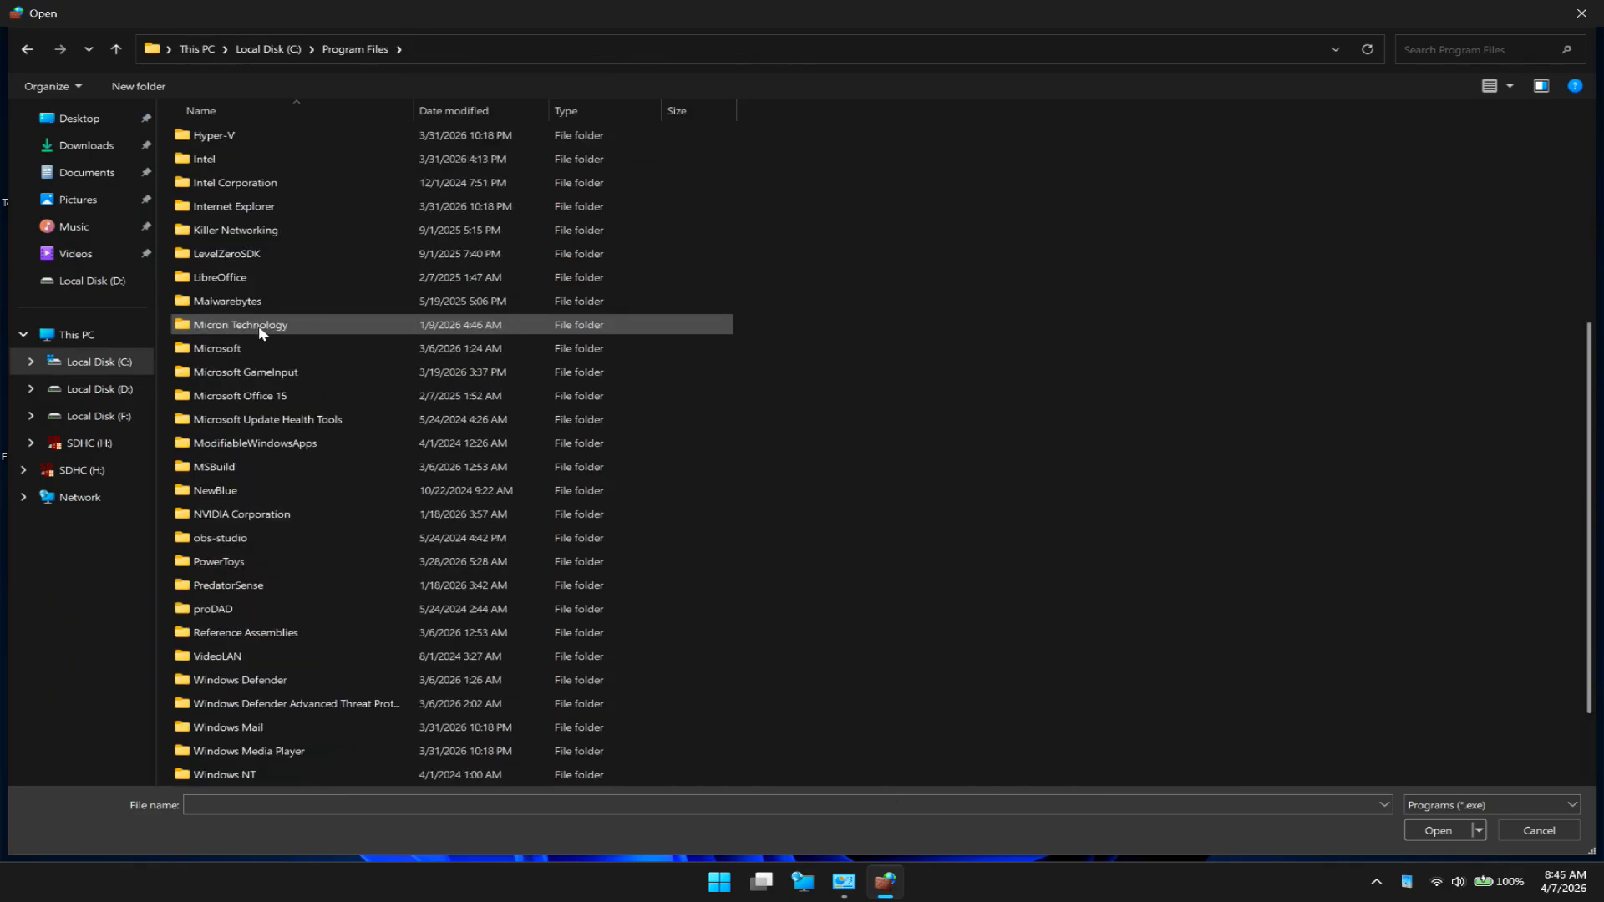
pyautogui.scroll(-2, 258, 324)
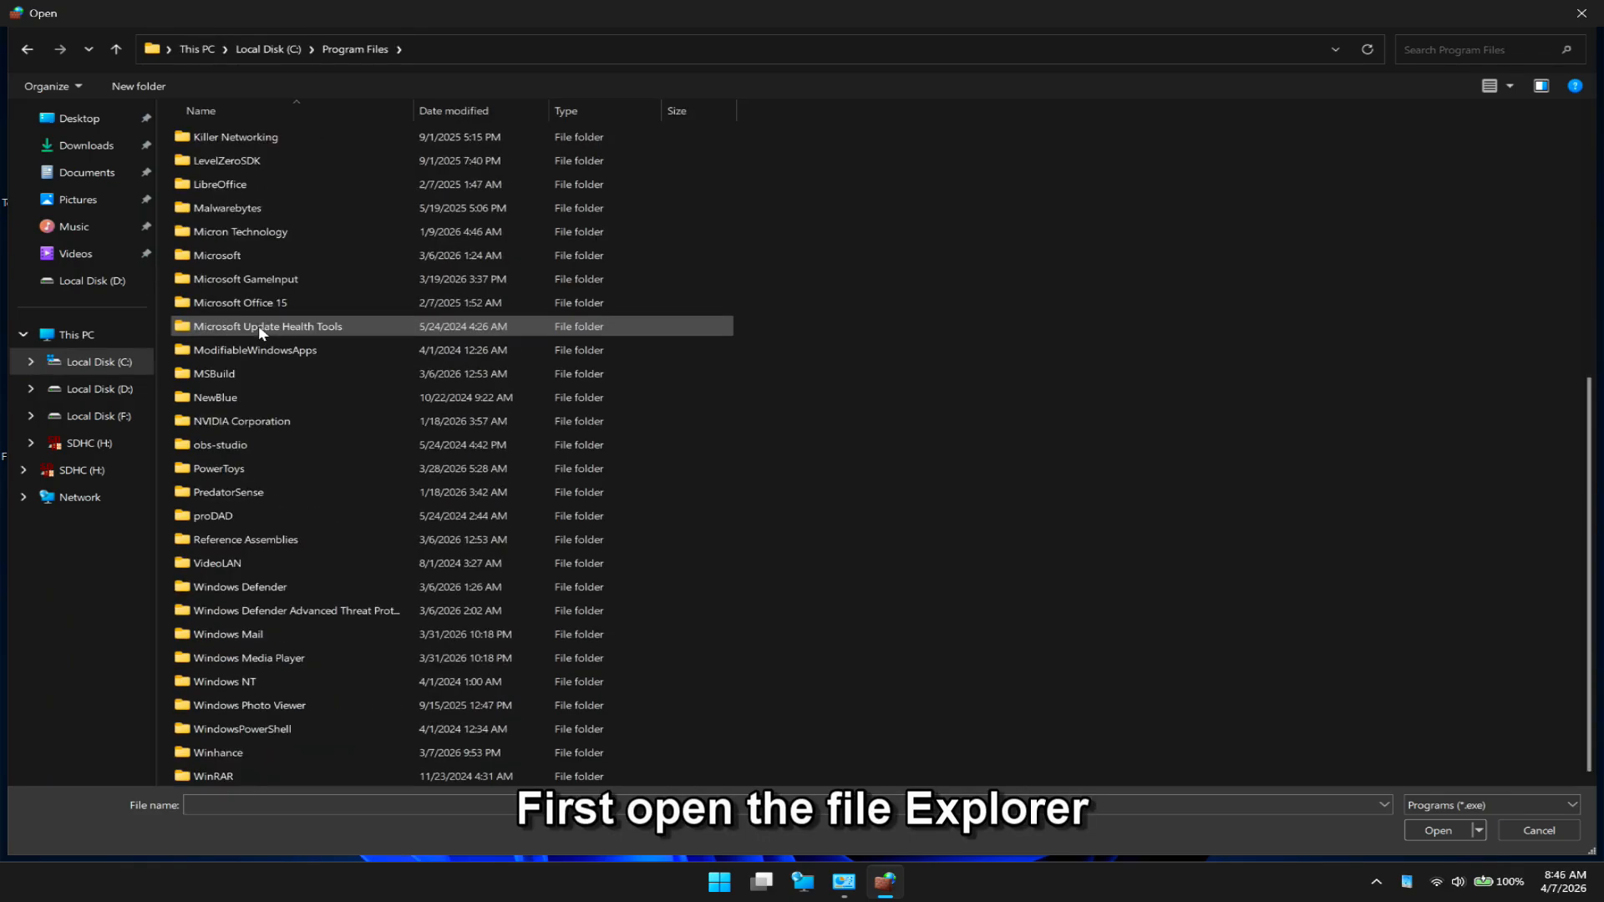
# - Open File Explorer and go to the Program Files folder on Local Disk (C:)
pyautogui.press('super')
pyautogui.press('super+e')
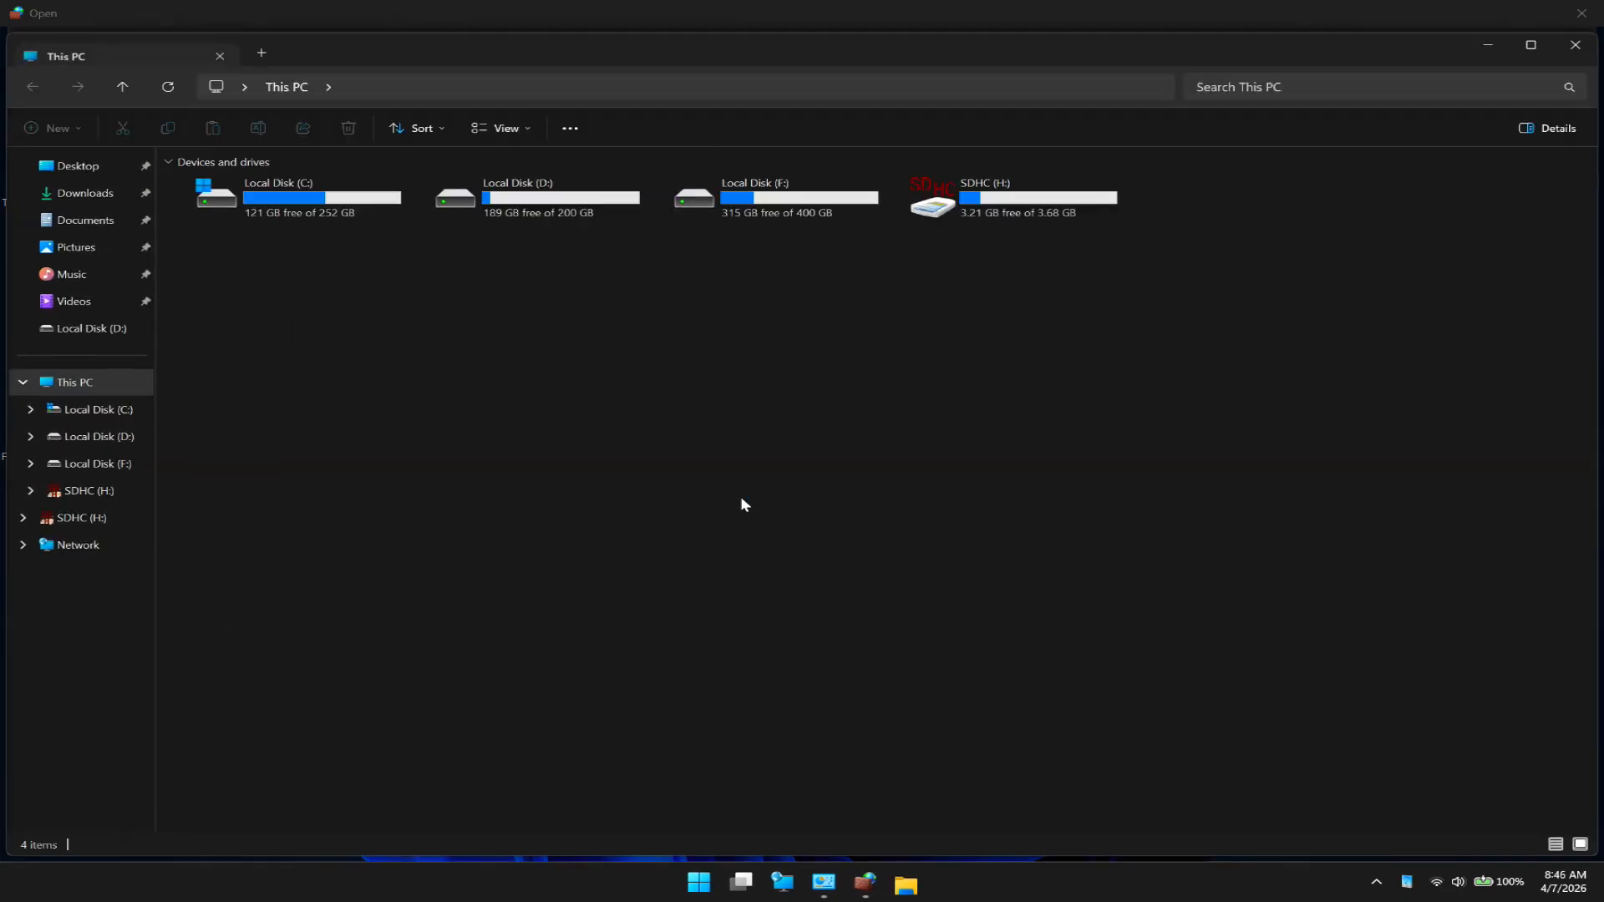
pyautogui.click(329, 213)
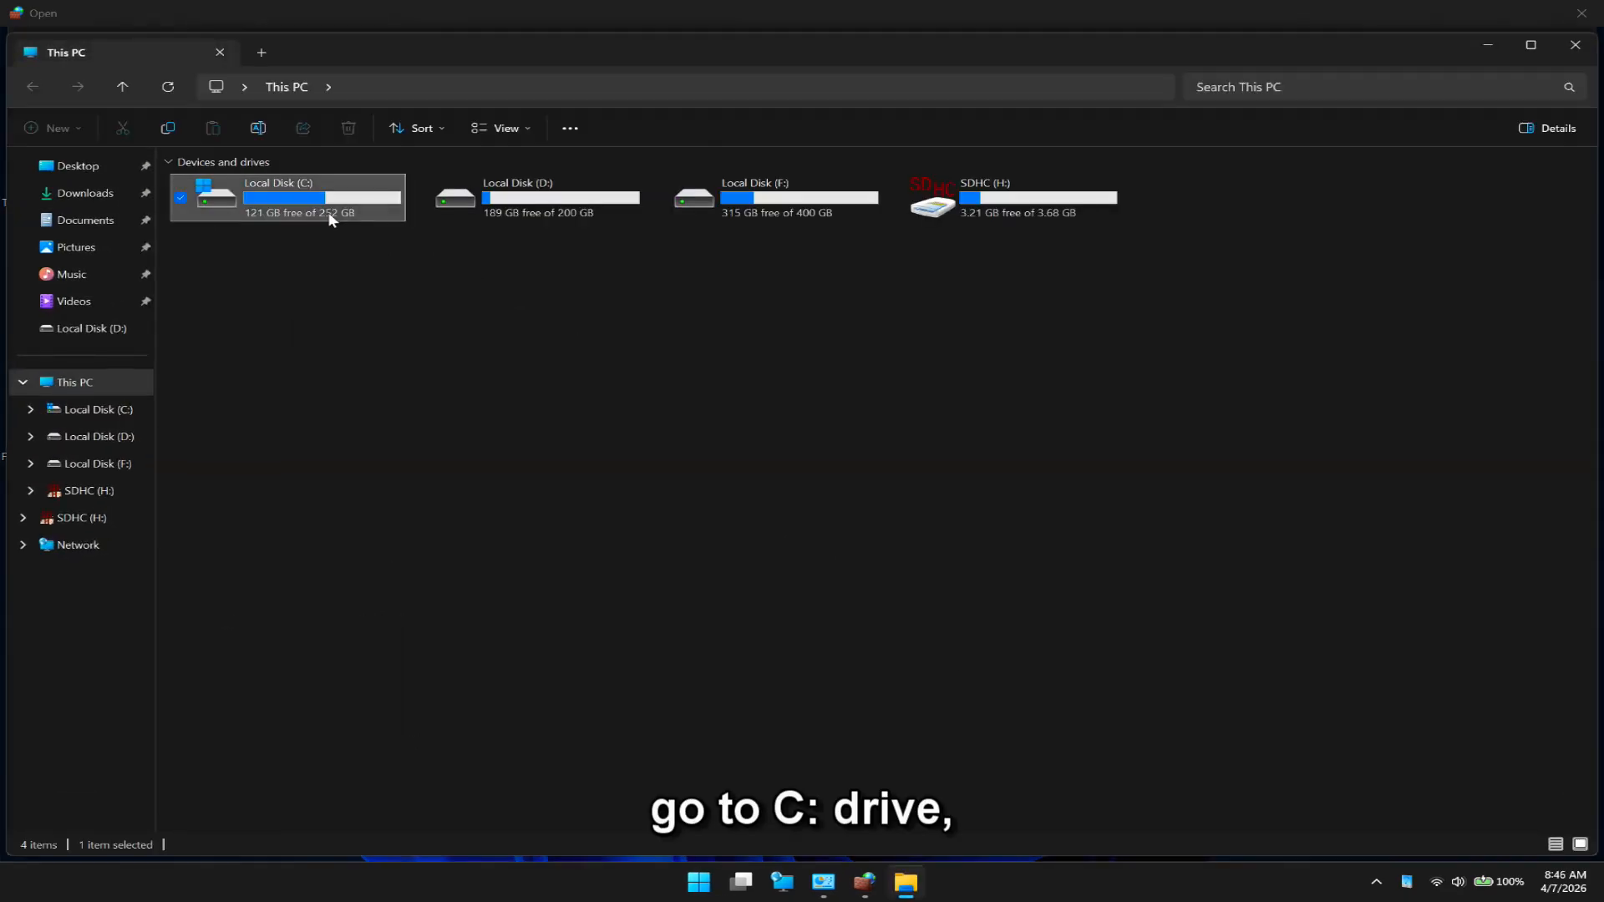
pyautogui.doubleClick(329, 216)
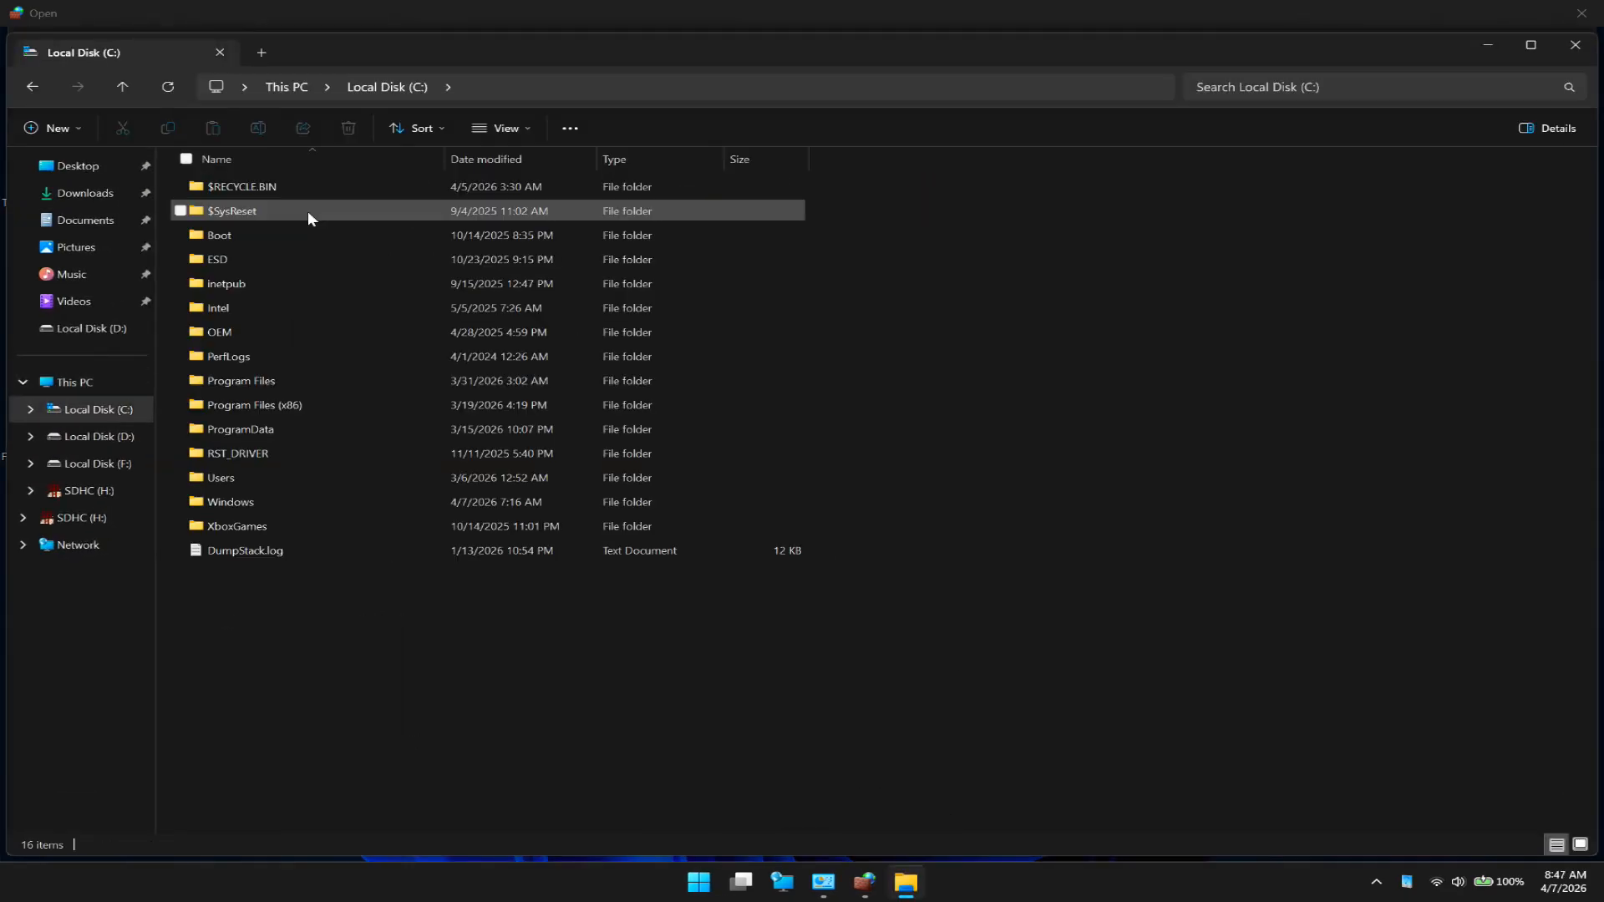
pyautogui.doubleClick(269, 383)
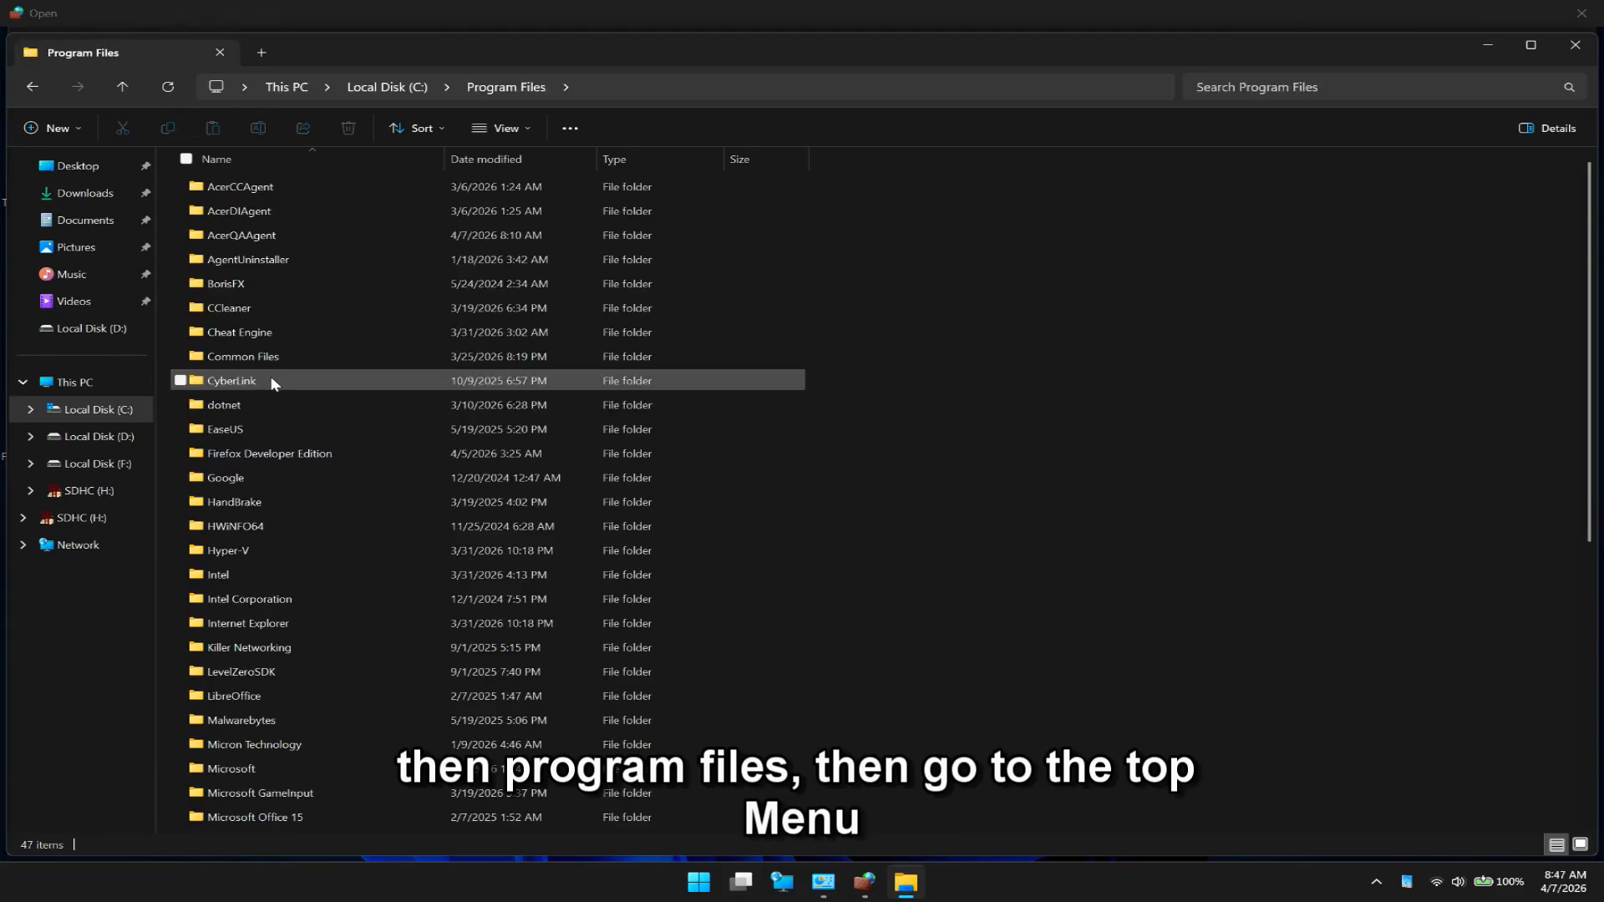
# - Turn on the display of hidden items in File Explorer, check for the WindowsApps folder in Program Files and close the window
pyautogui.click(528, 130)
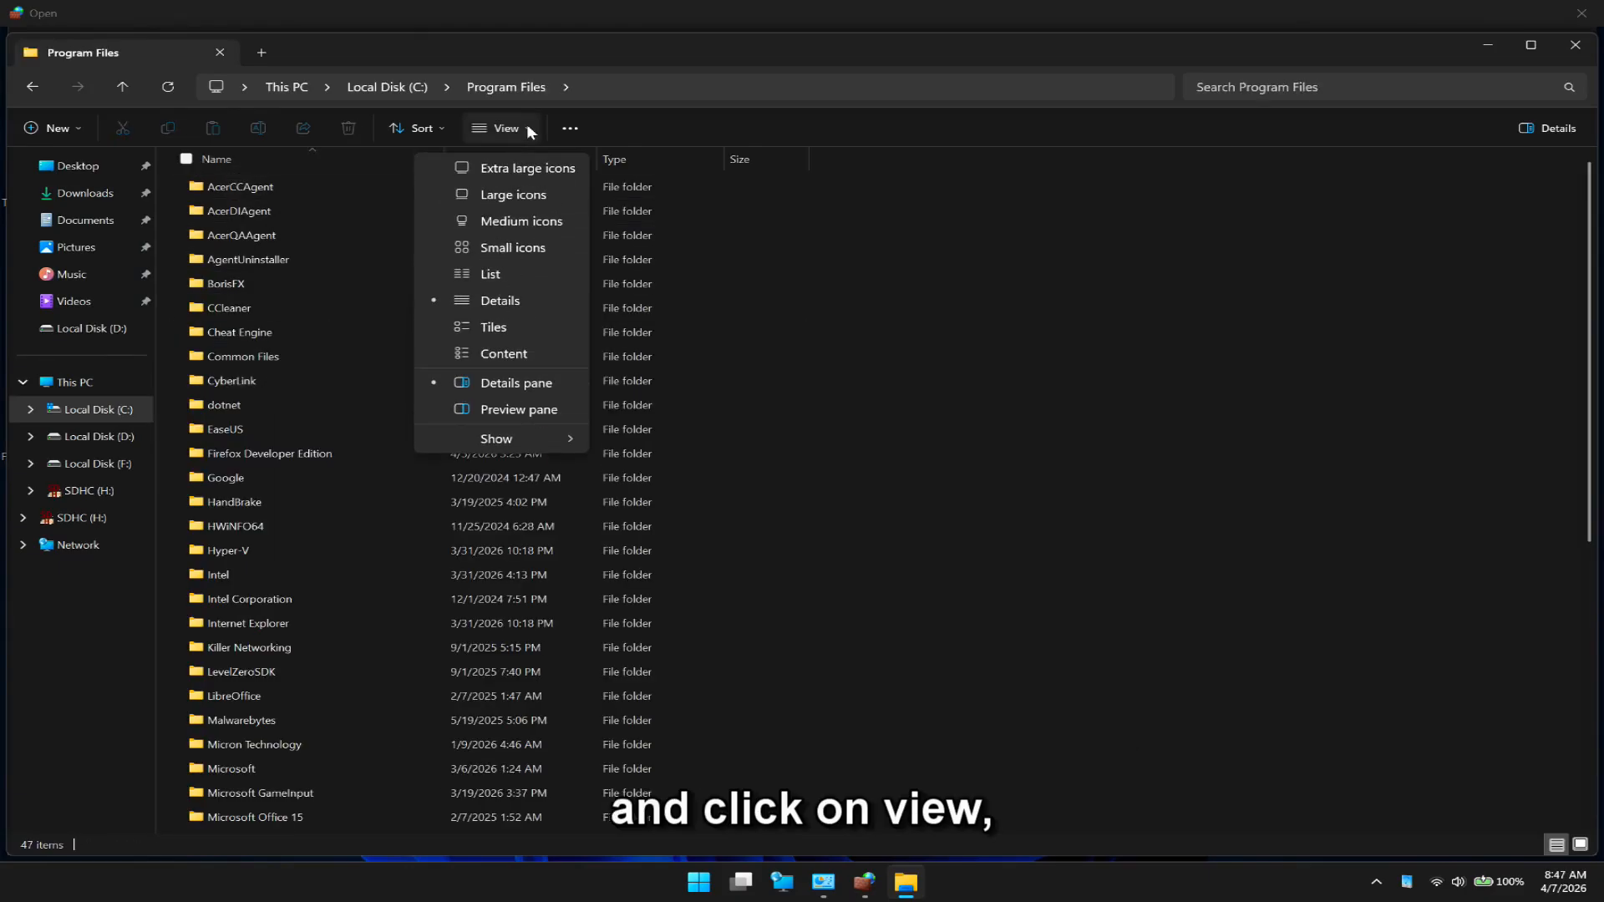
pyautogui.moveTo(520, 434)
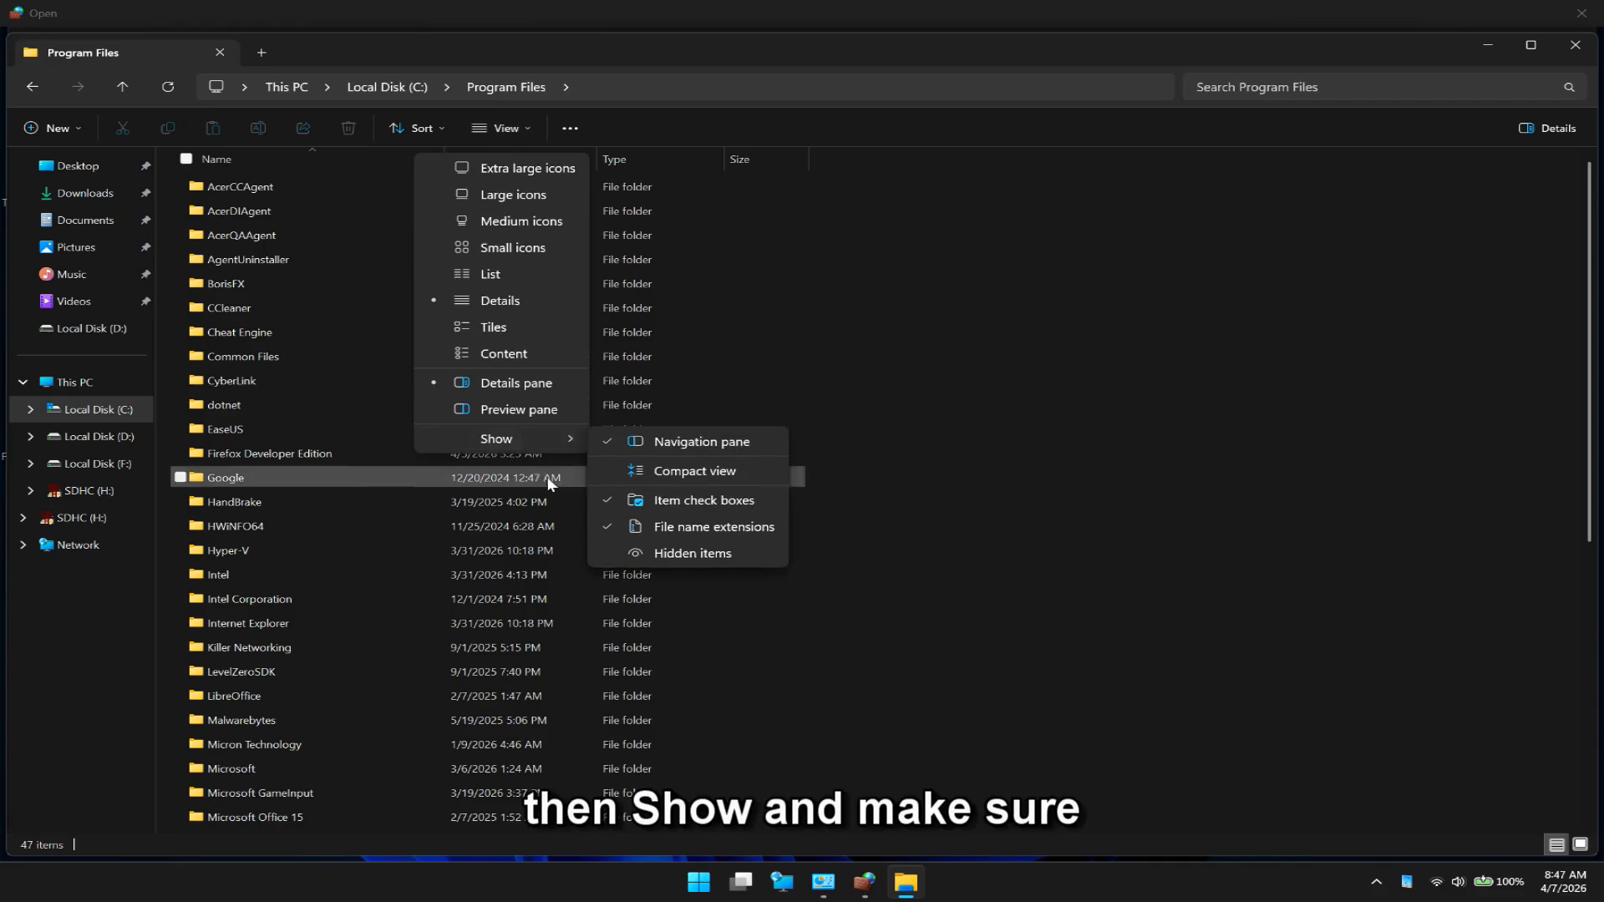
pyautogui.click(681, 555)
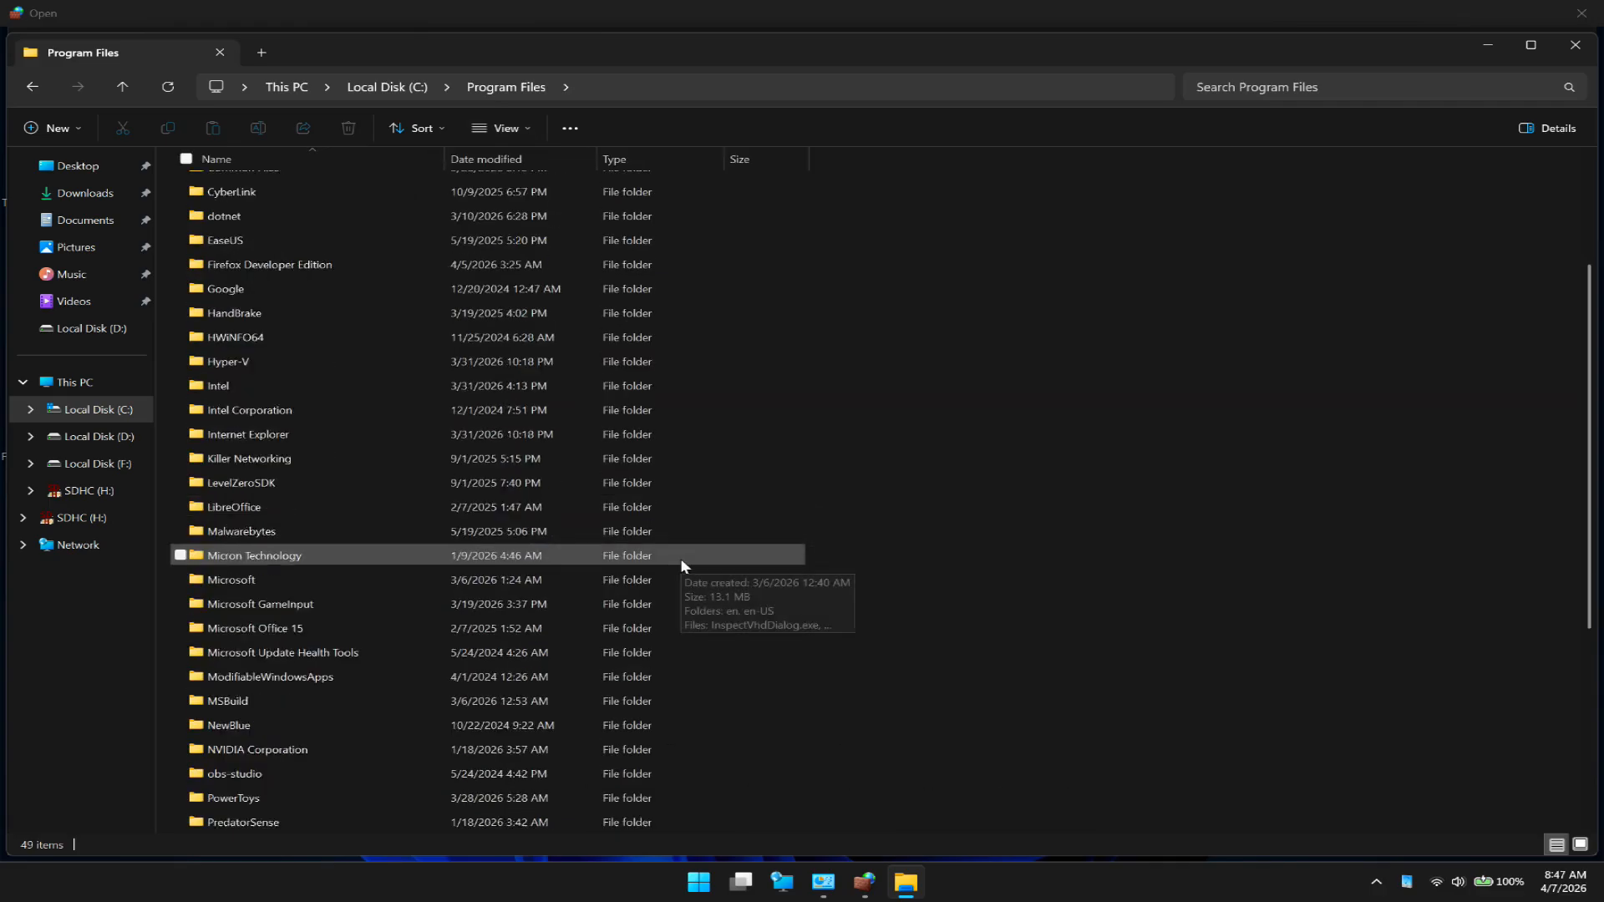
pyautogui.scroll(-5, 680, 558)
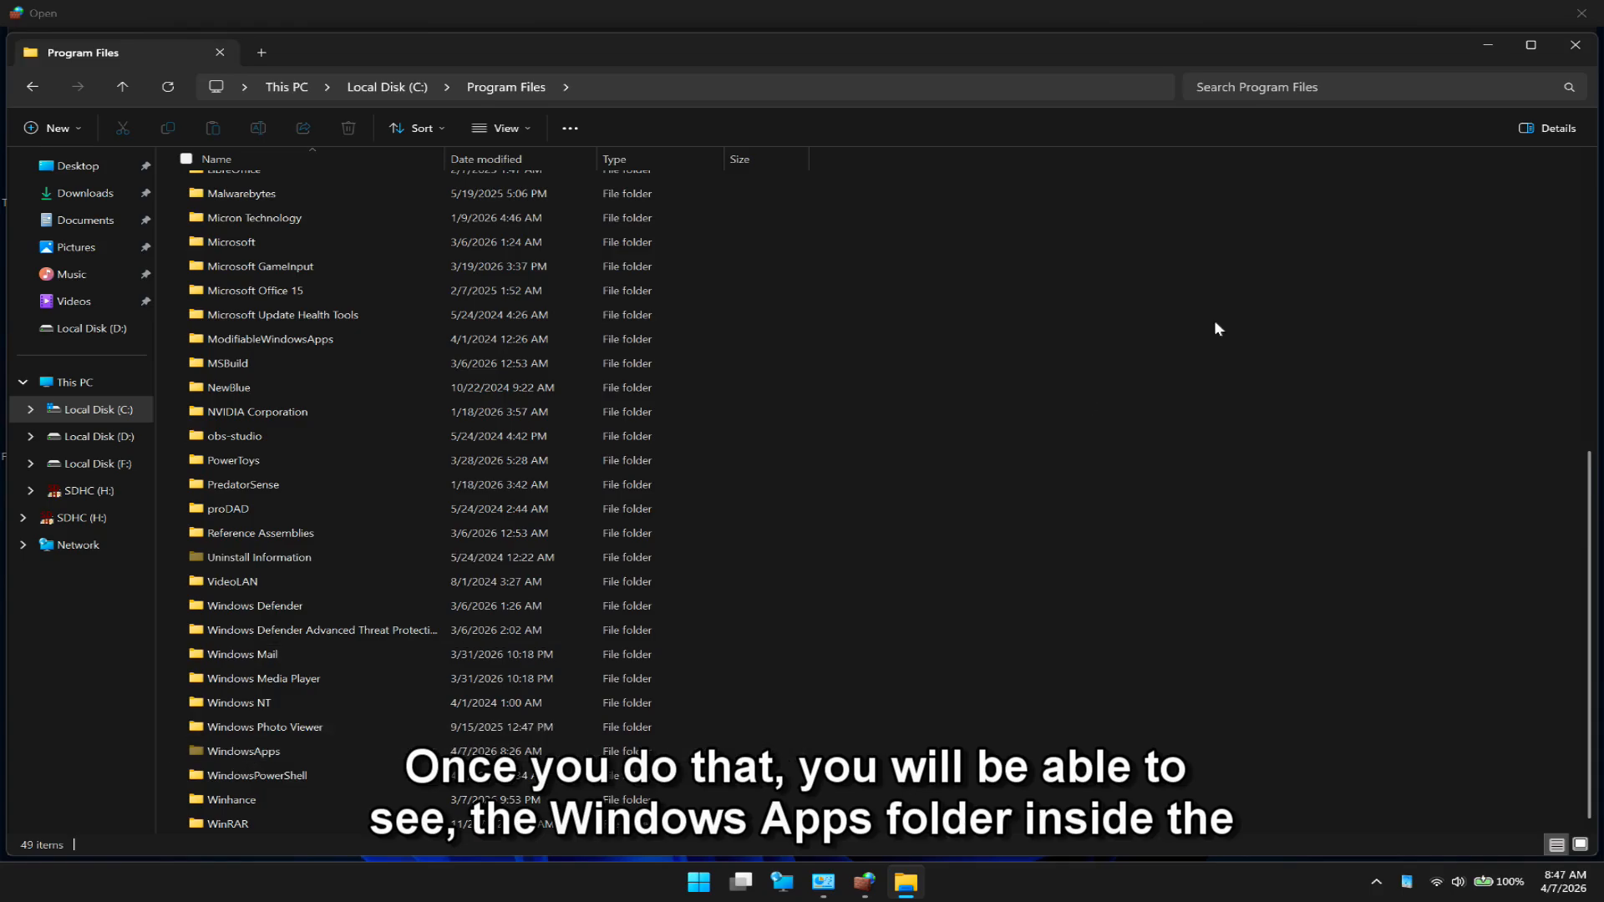
pyautogui.click(1578, 49)
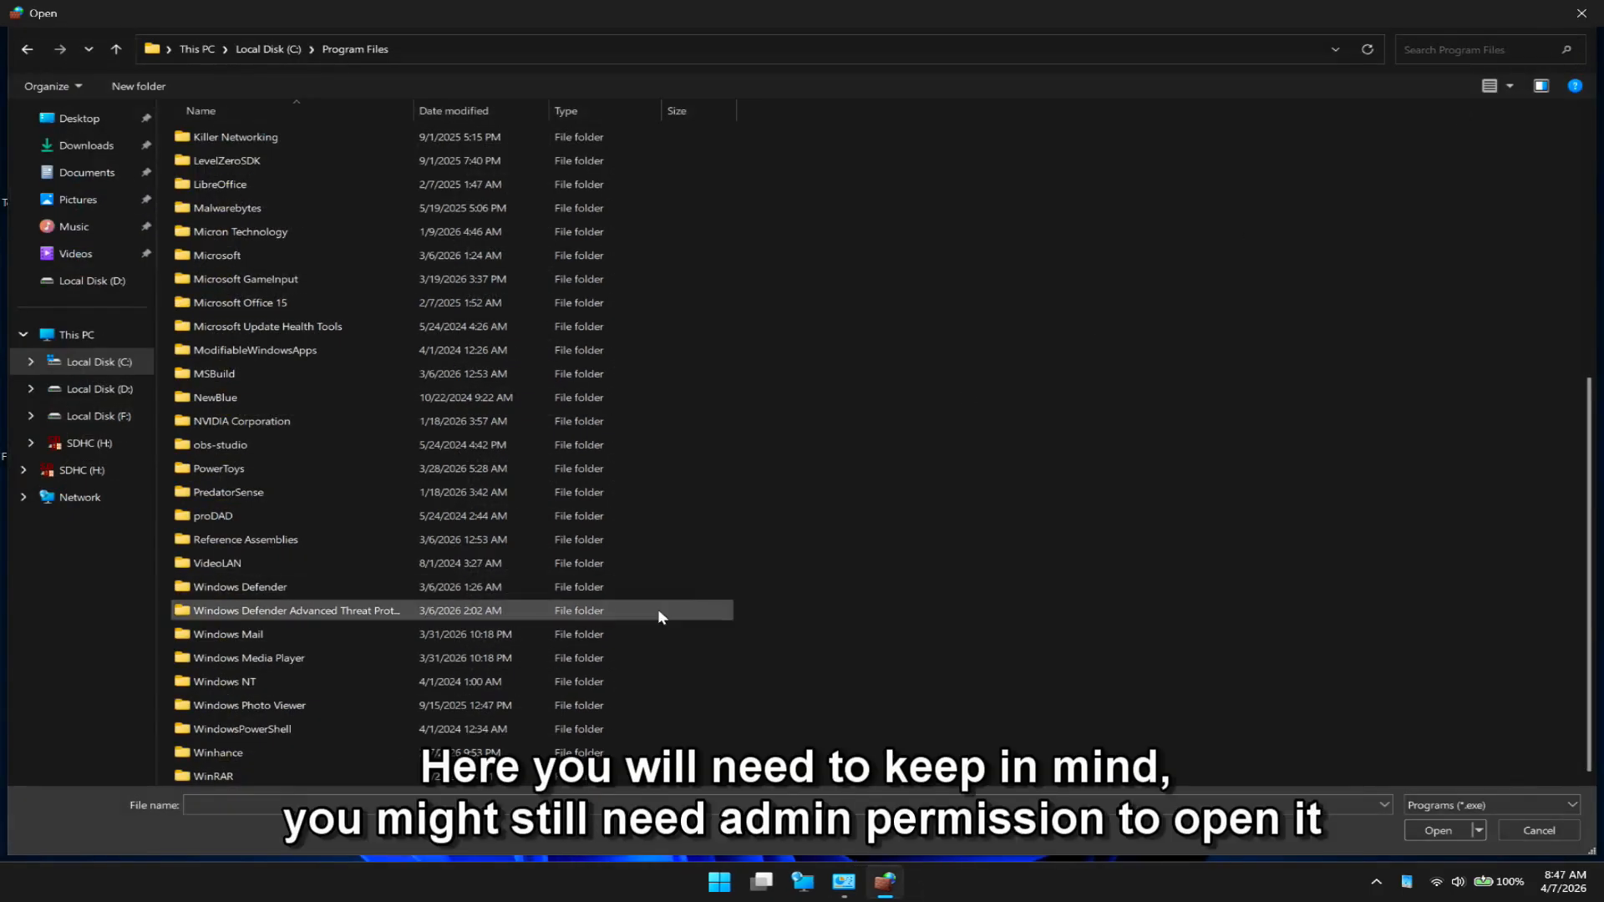
# - In the file chooser, reload Program Files from Local Disk (C:) and open its WindowsApps folder
pyautogui.scroll(4, 658, 617)
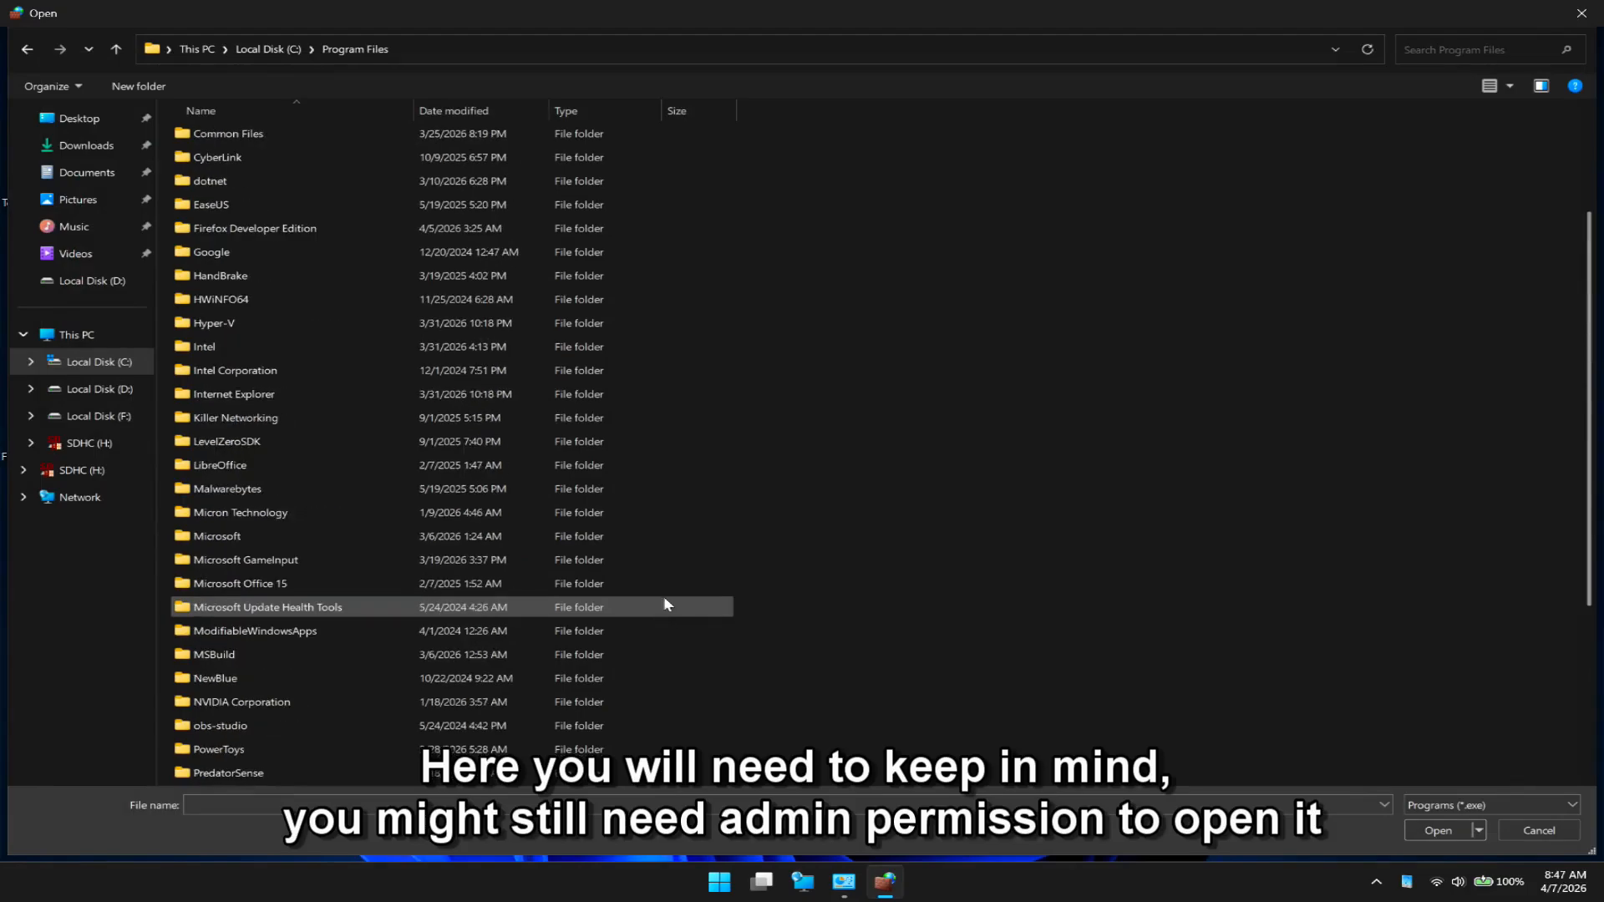
pyautogui.click(278, 49)
pyautogui.doubleClick(257, 351)
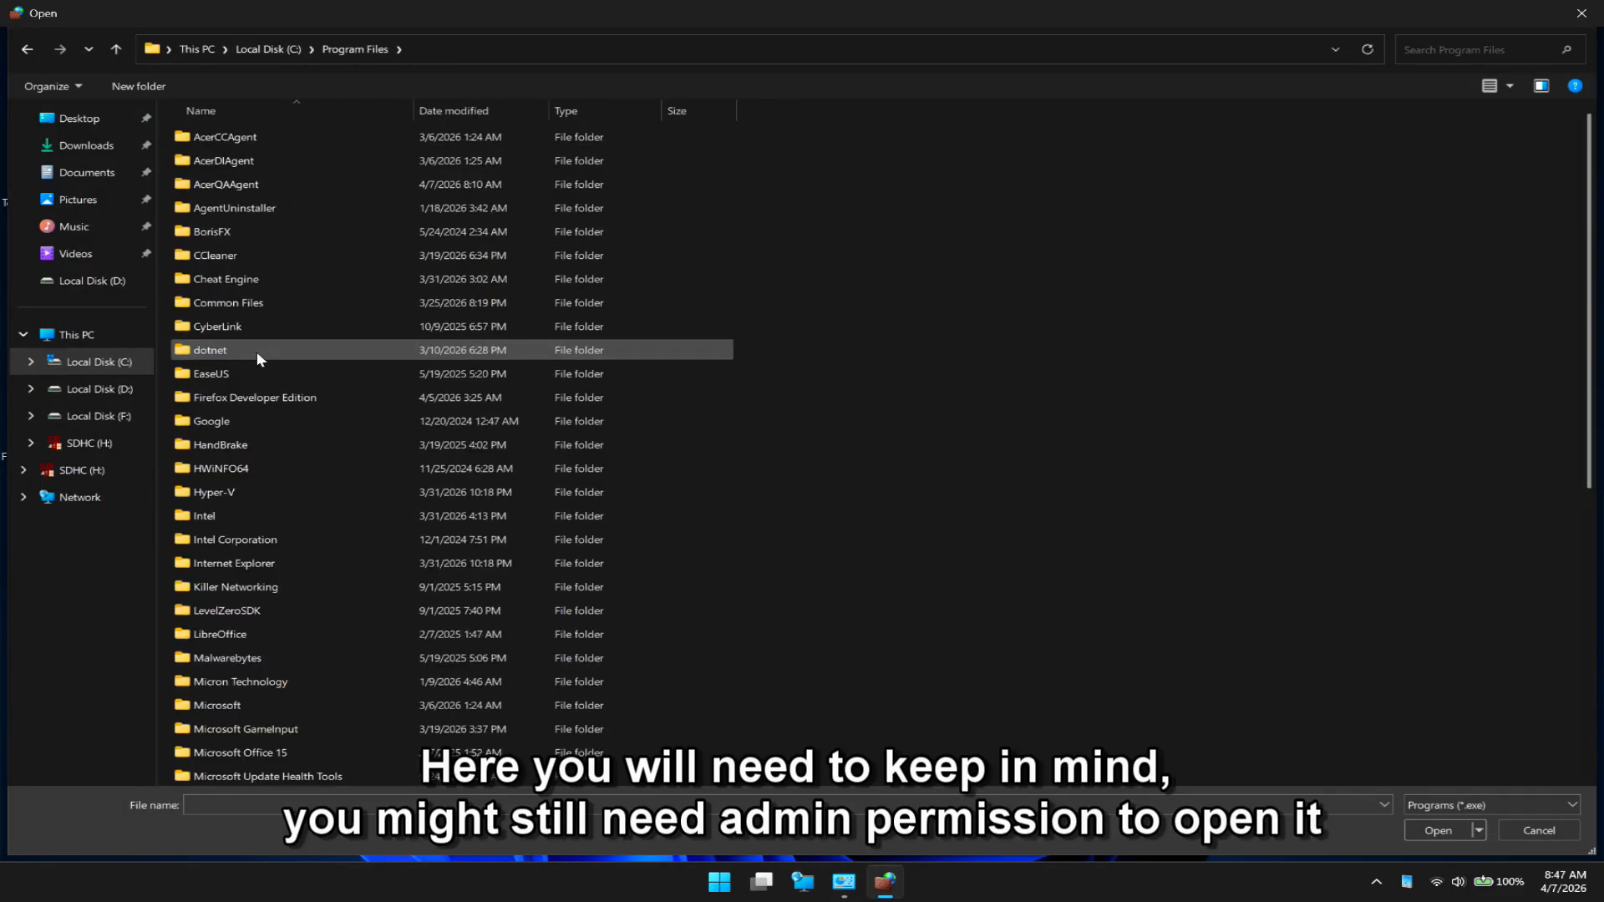
pyautogui.scroll(-7, 257, 351)
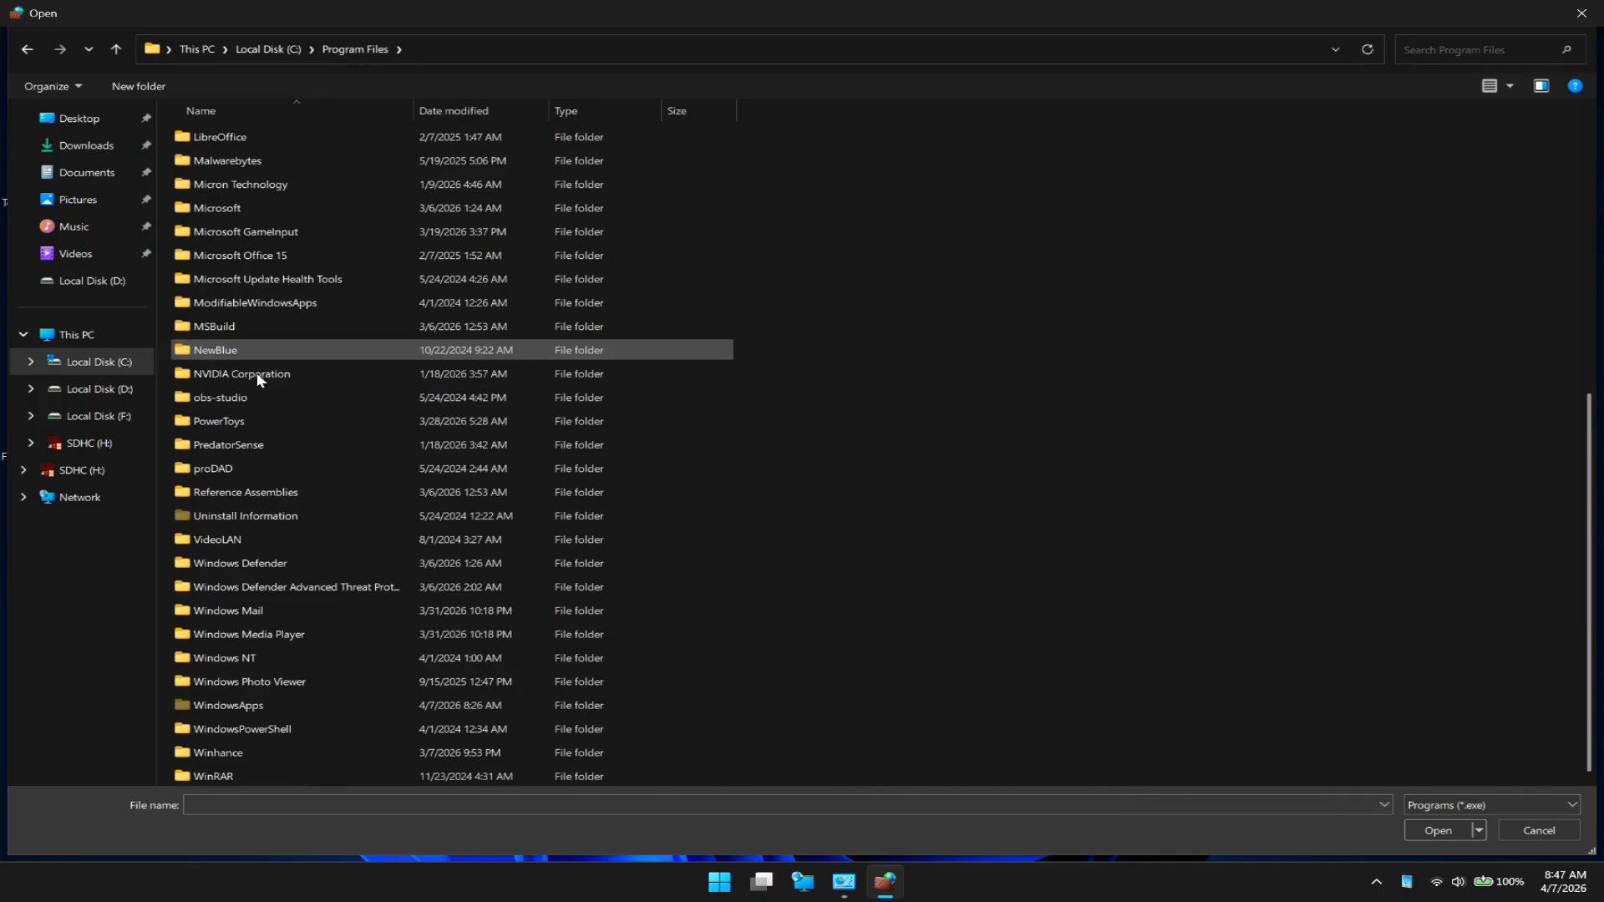
pyautogui.doubleClick(242, 702)
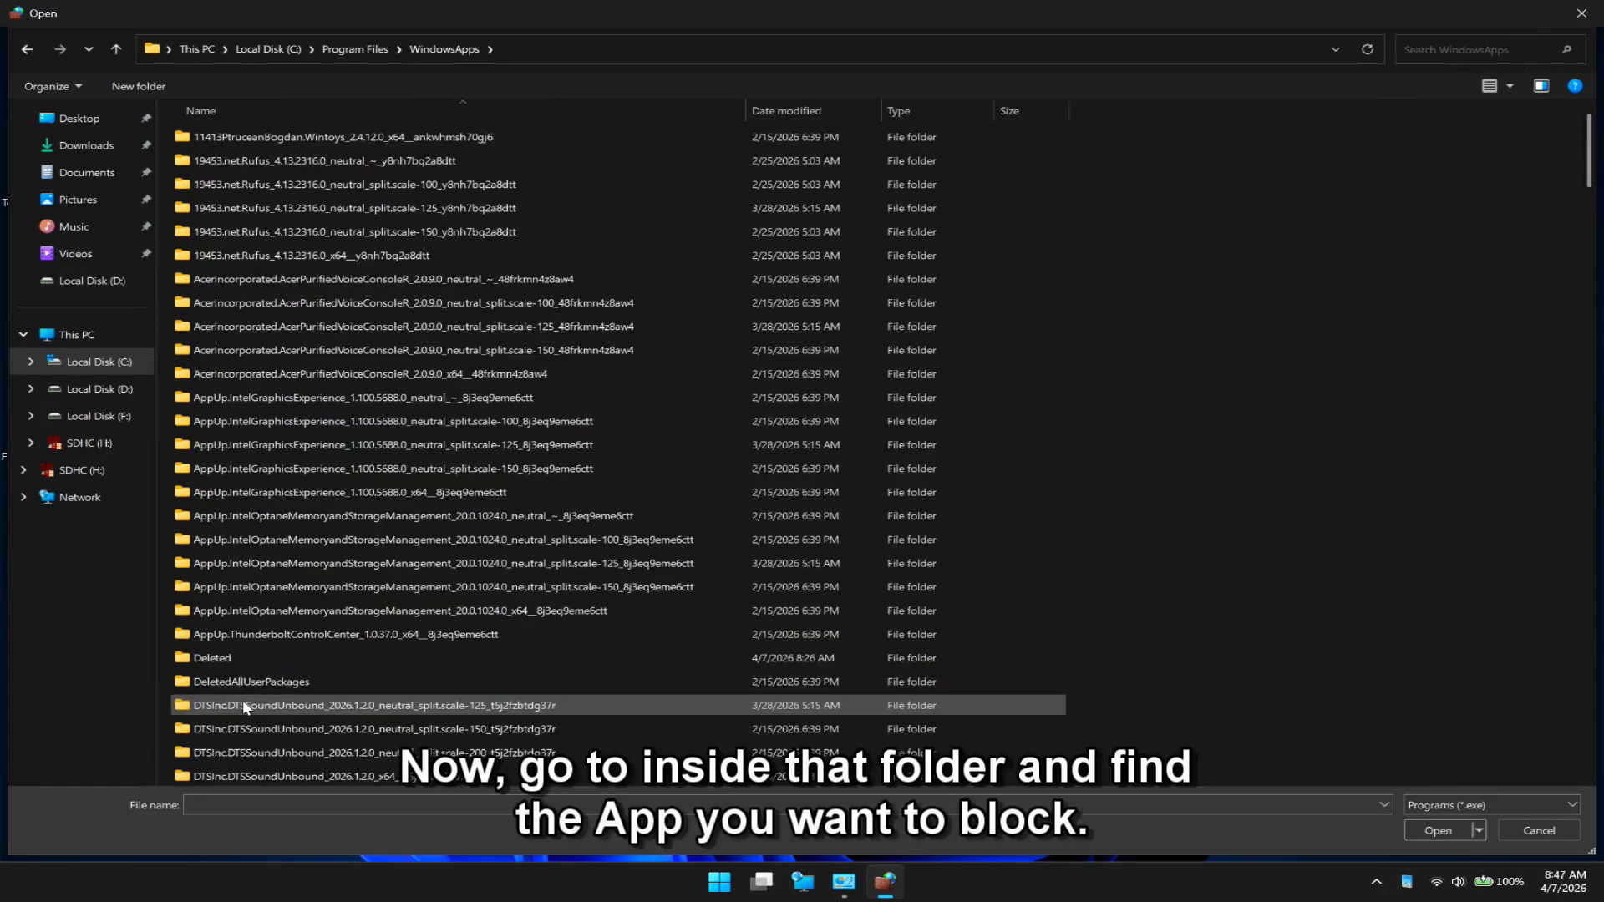
# - Choose Asphalt8.exe from the GAMELOFTSA.Asphalt8Airborne_8.8.103.0_x64 folder as the program for the outbound rule
pyautogui.scroll(-6, 237, 521)
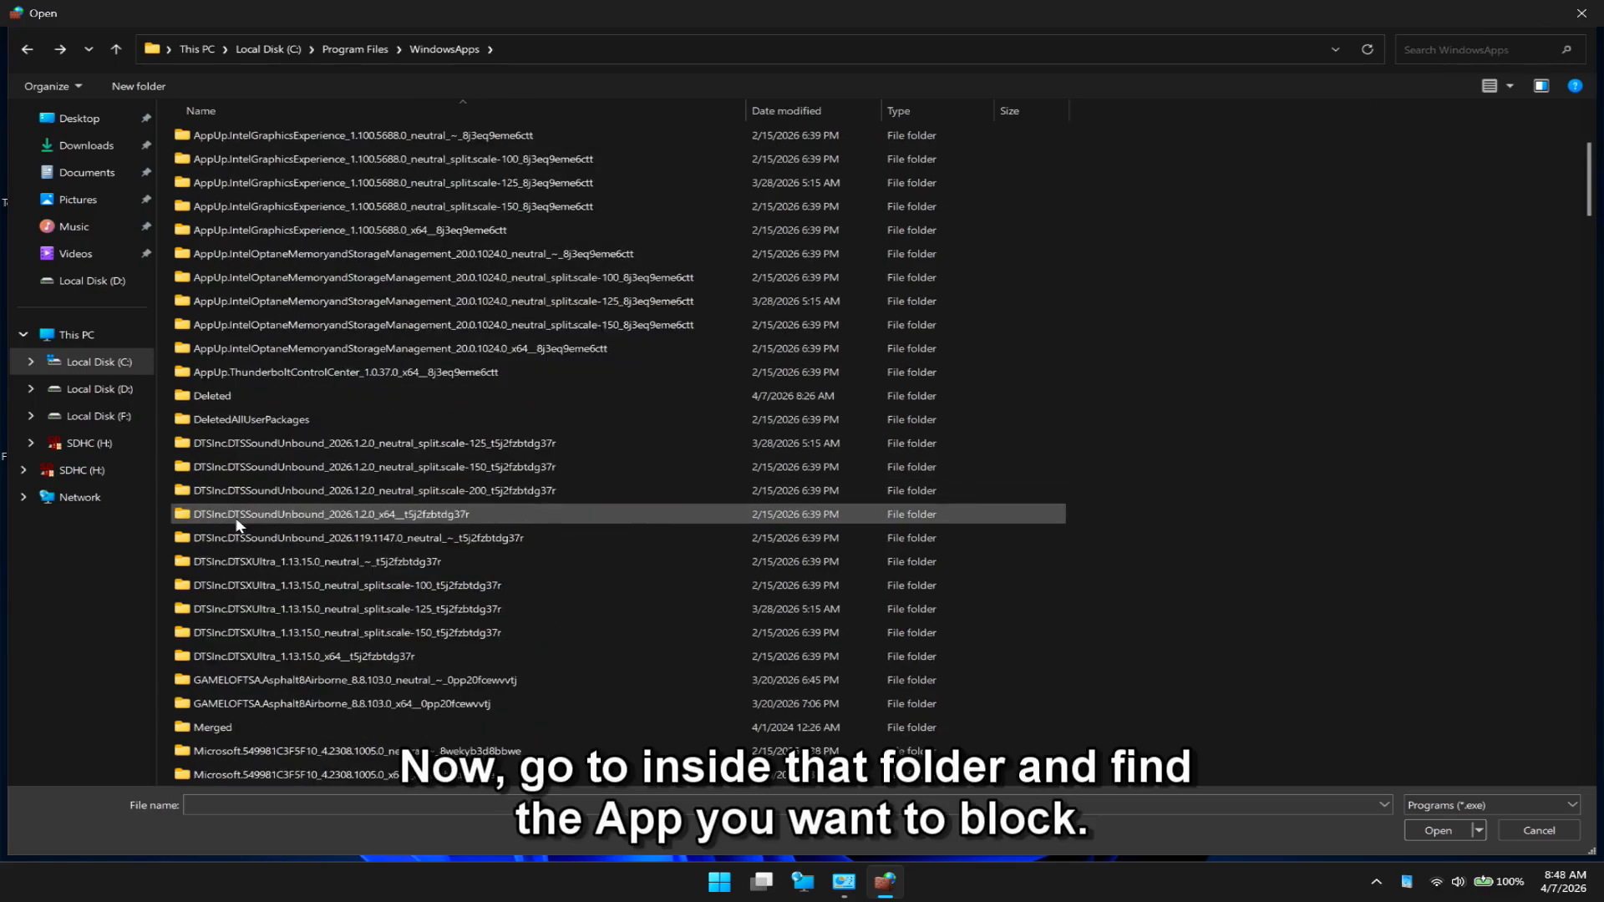
pyautogui.scroll(-3, 235, 519)
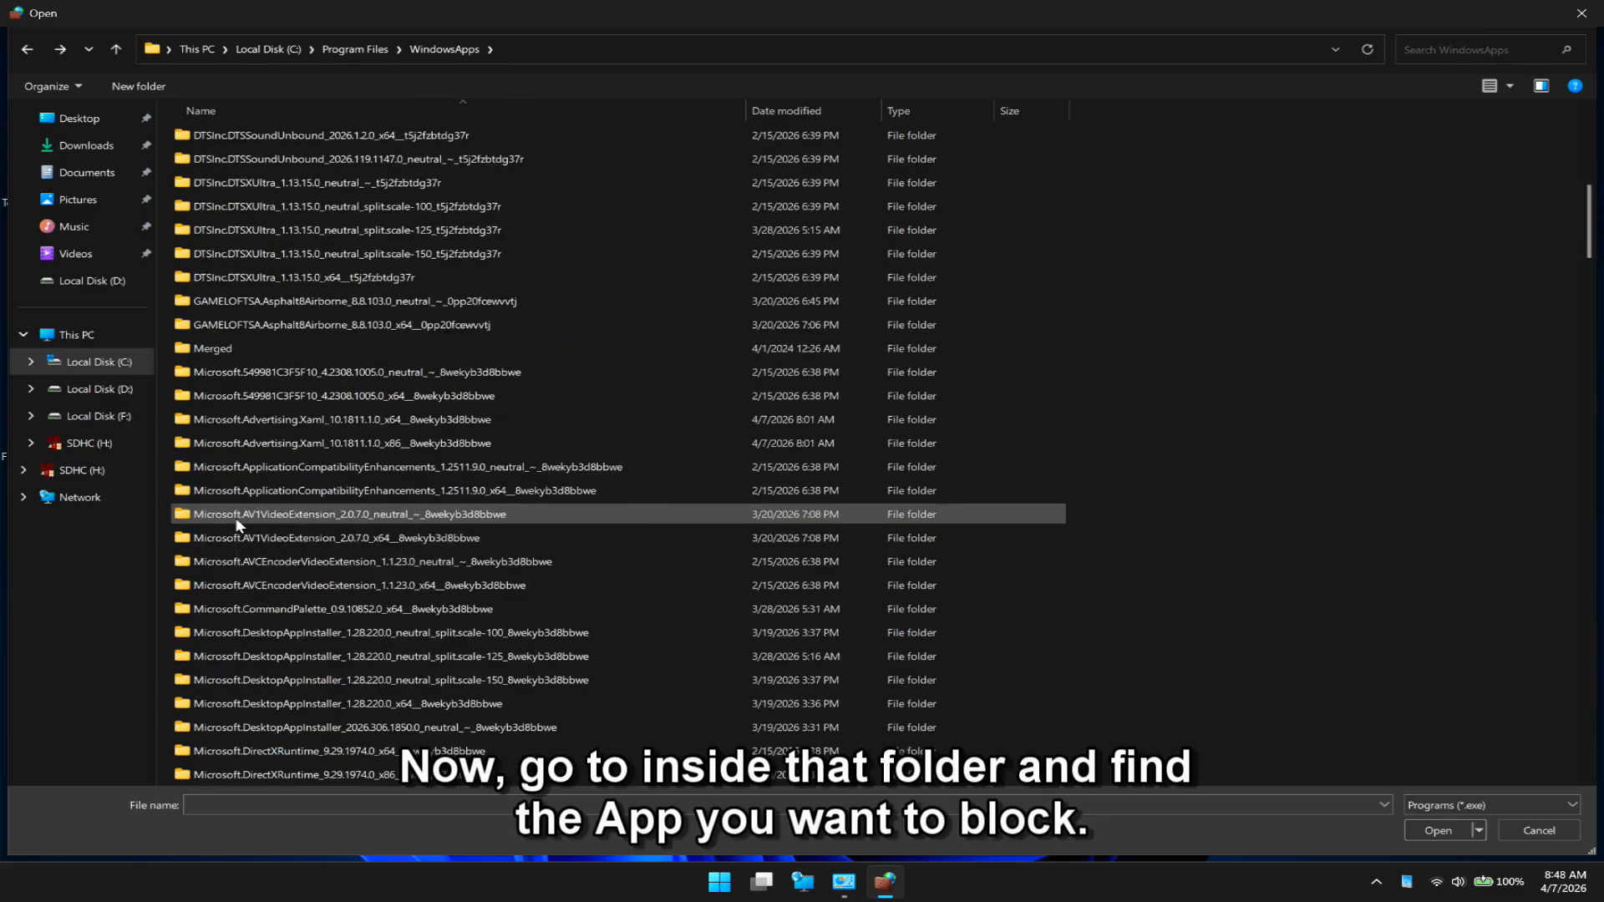
pyautogui.click(208, 326)
pyautogui.doubleClick(256, 325)
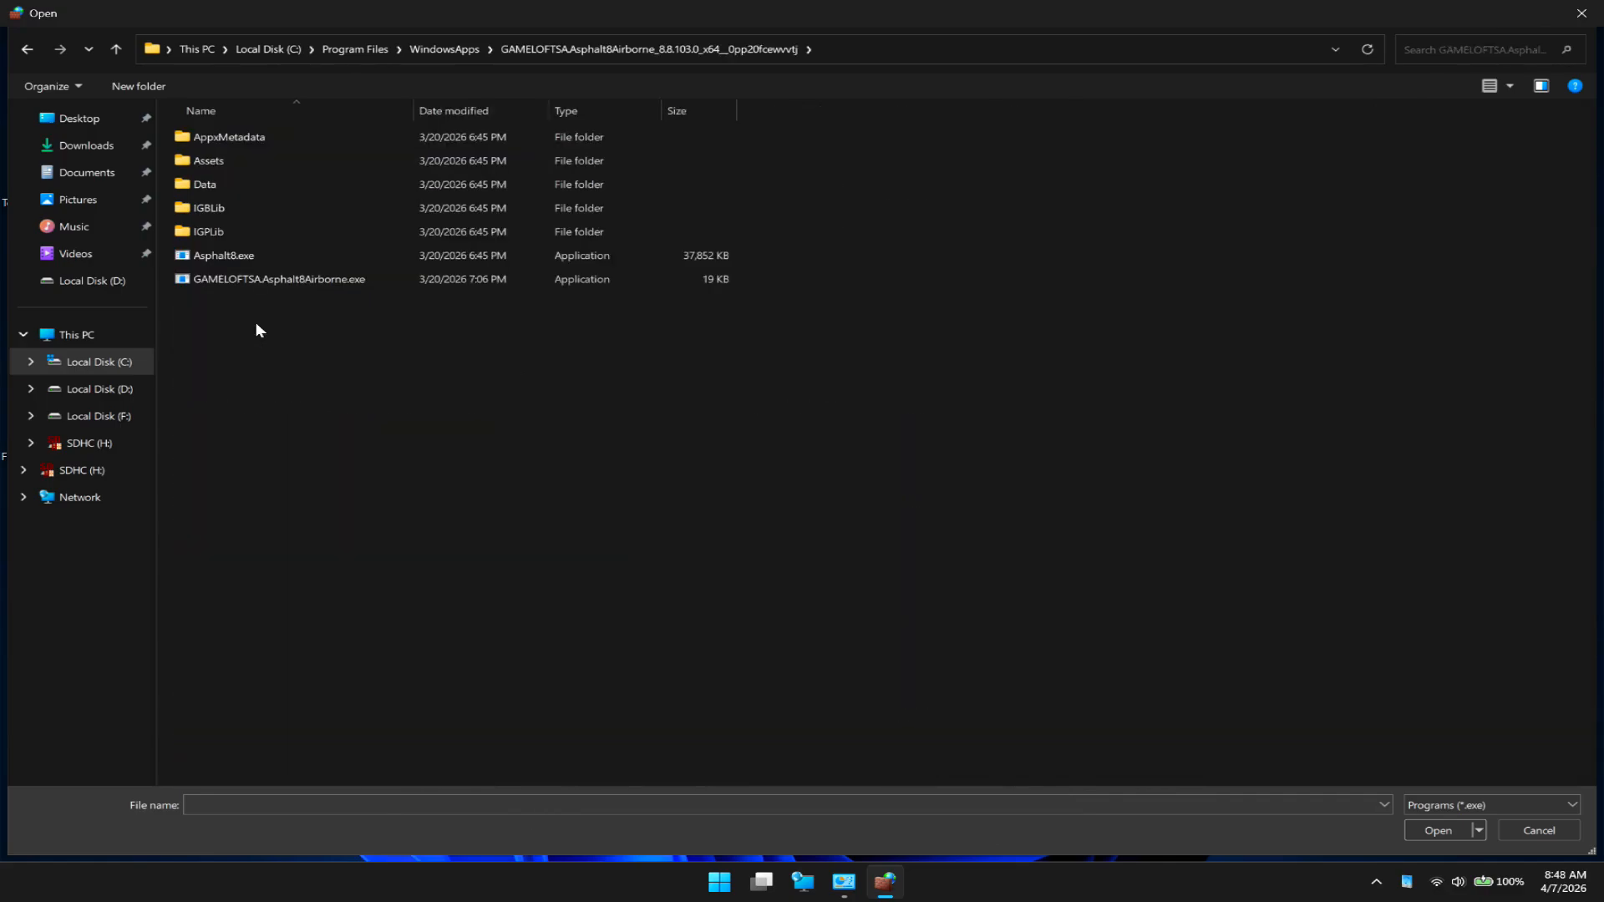
pyautogui.click(273, 267)
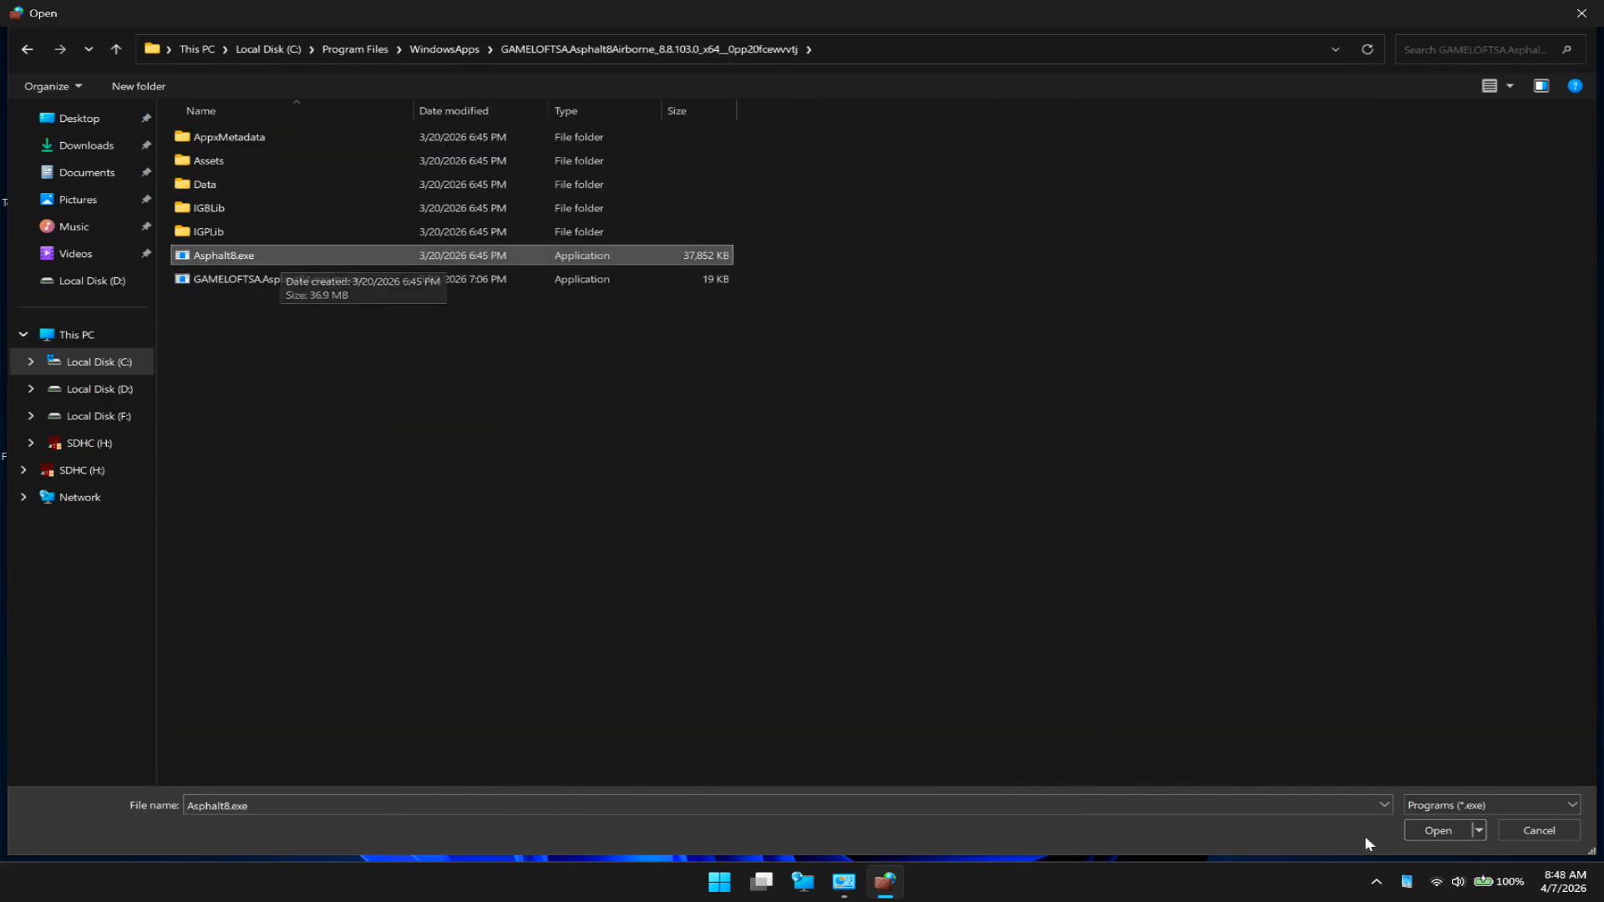
pyautogui.click(1447, 832)
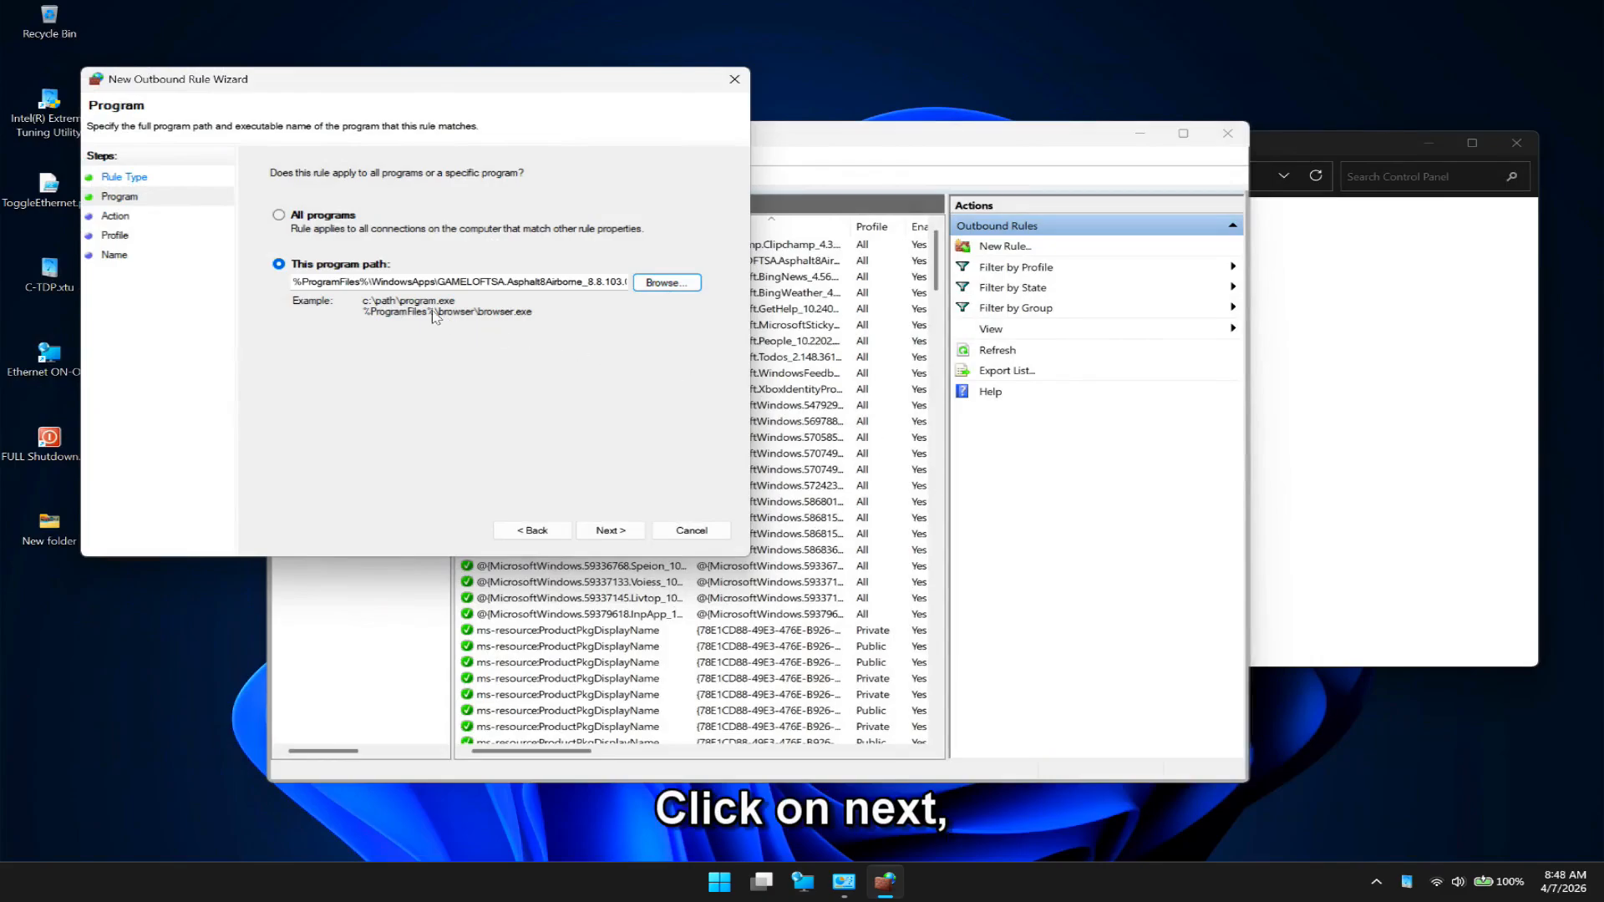
# - Finish the outbound rule with Block the connection, the Domain, Private and Public profiles, and the name "Asphalt 8 - Block Internet"
pyautogui.click(611, 530)
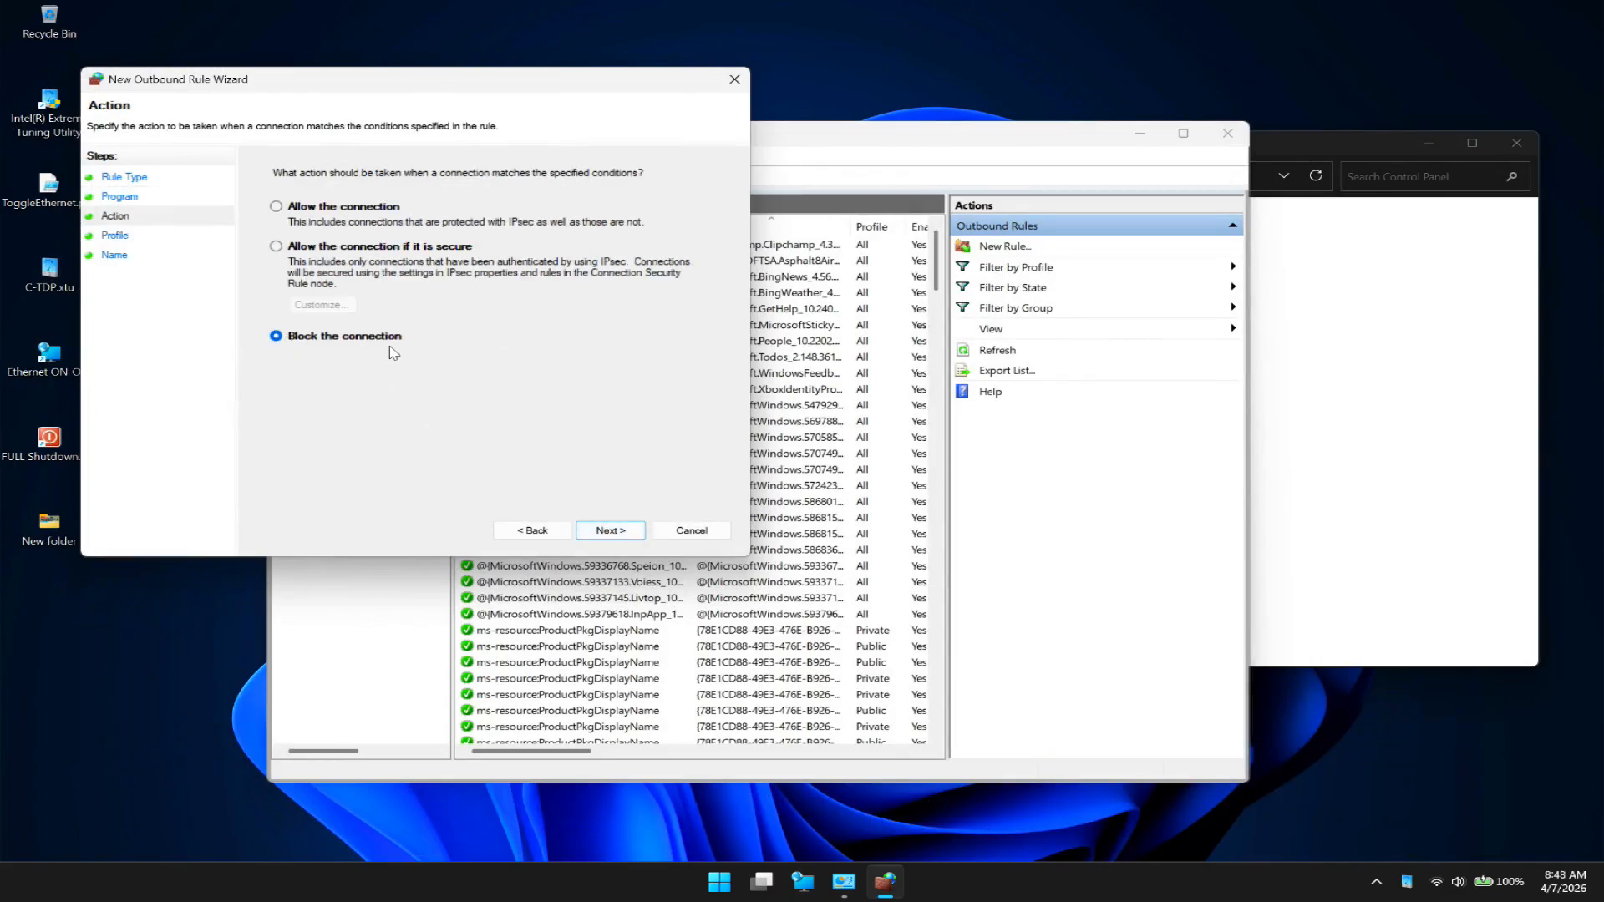
pyautogui.click(611, 530)
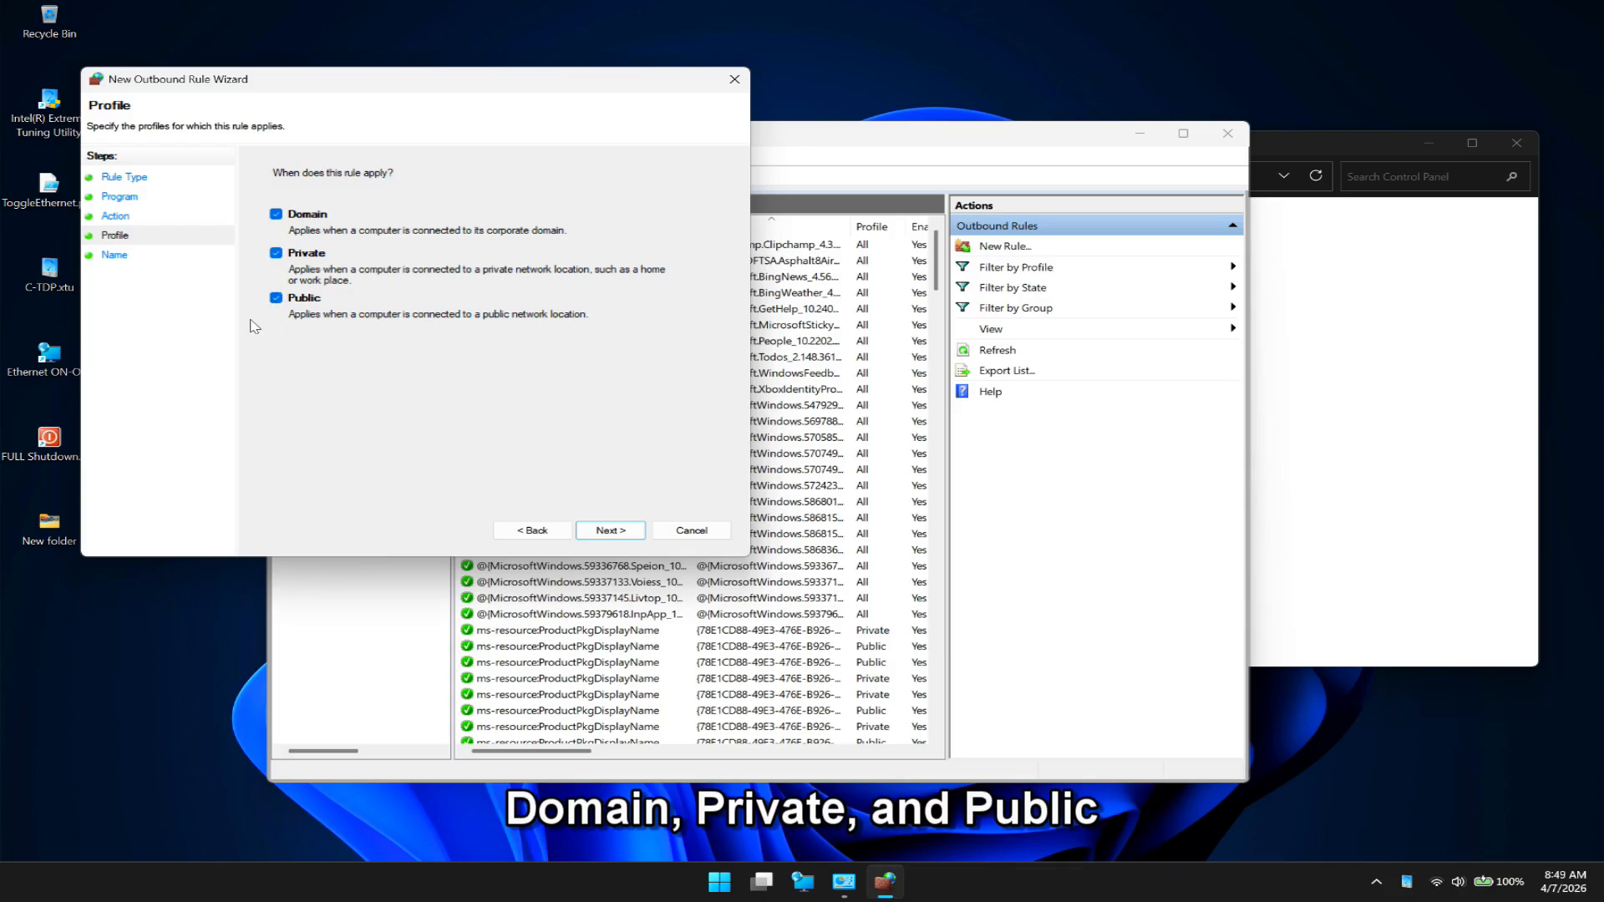
pyautogui.click(610, 530)
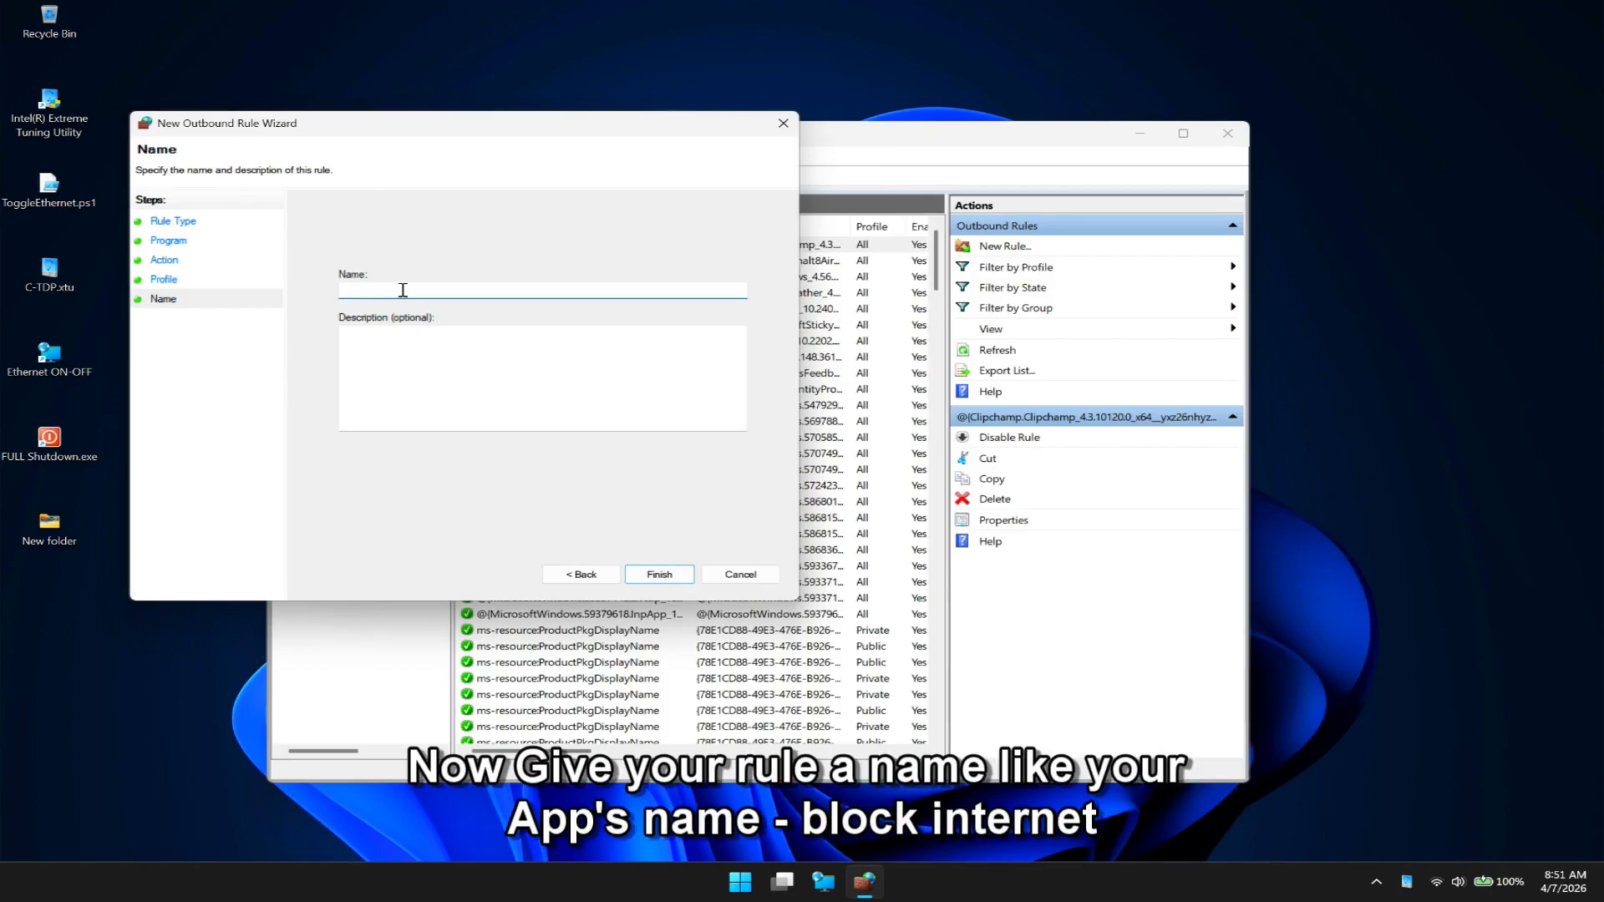
pyautogui.write('Asphalt 8 - Block Internet')
pyautogui.click(666, 576)
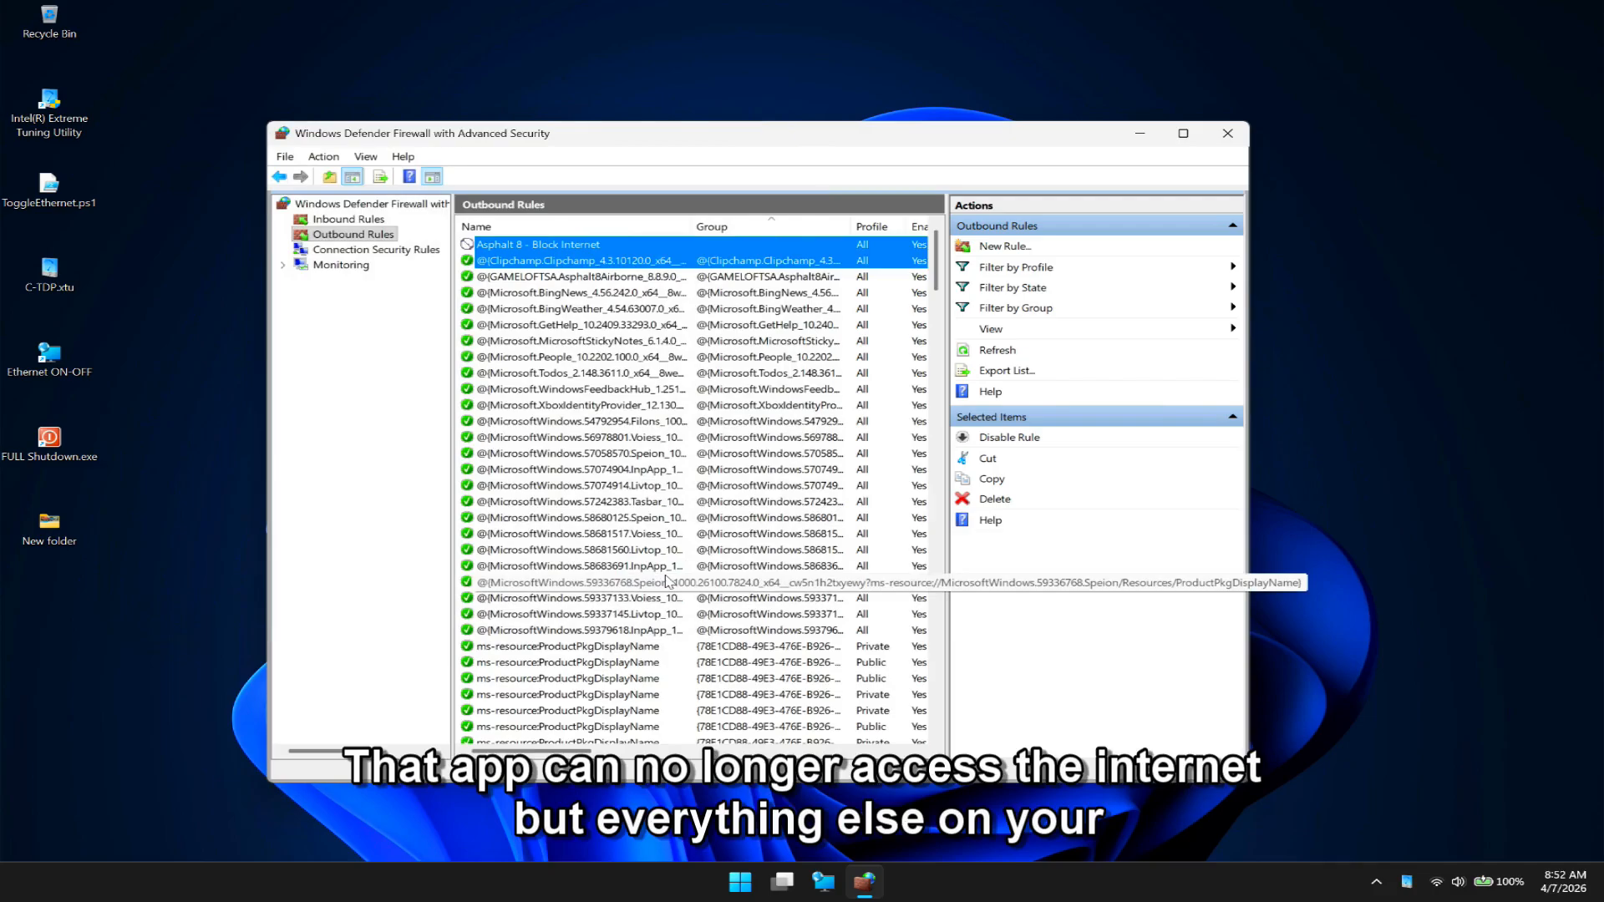
# - Duplicate the "Asphalt 8 - Block Internet" outbound rule as a second rule, "Asphalt 8 - Block Internet 1"
pyautogui.click(545, 246)
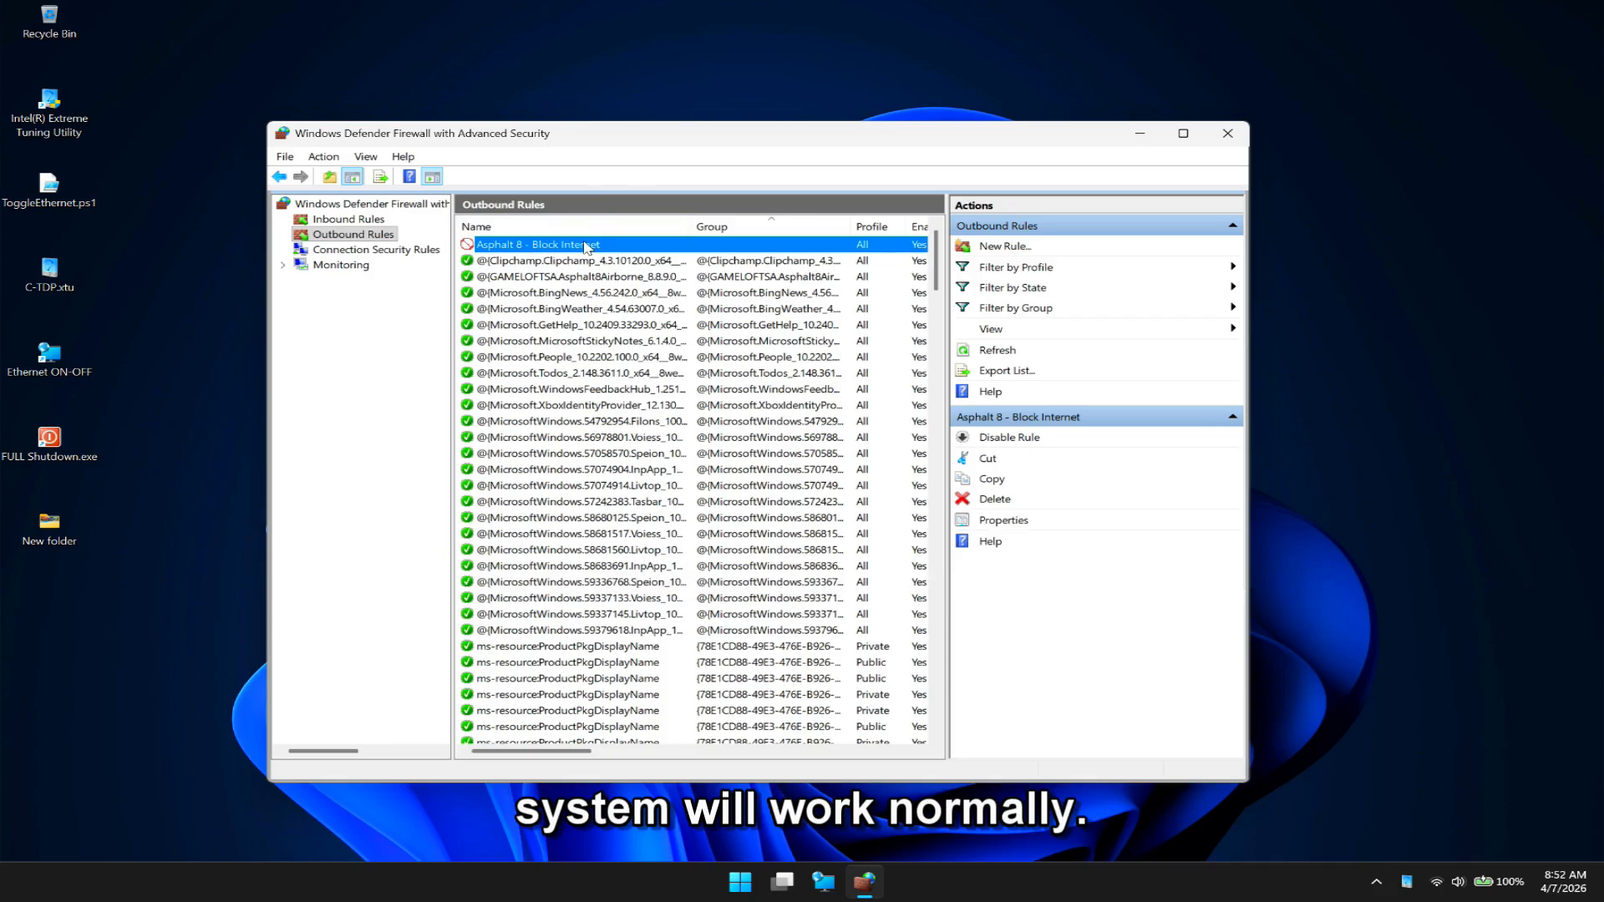
pyautogui.hotkey('ctrl', 'c')
pyautogui.hotkey('ctrl', 'v')
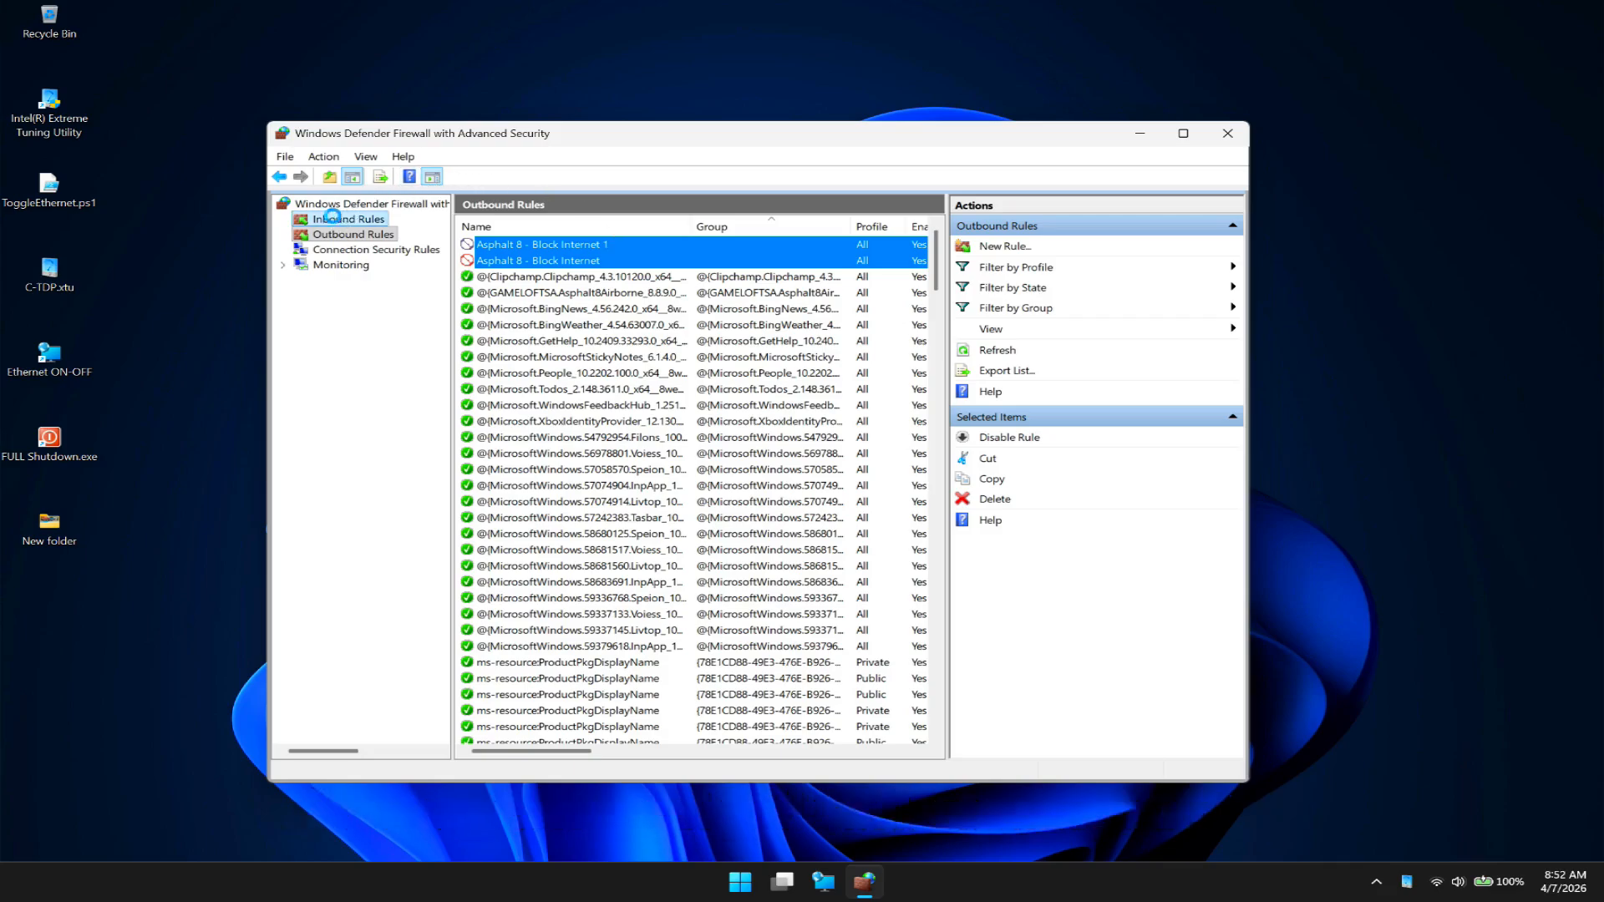
# - Create a new inbound rule of type Program and choose Asphalt8.exe as its program path
pyautogui.click(335, 220)
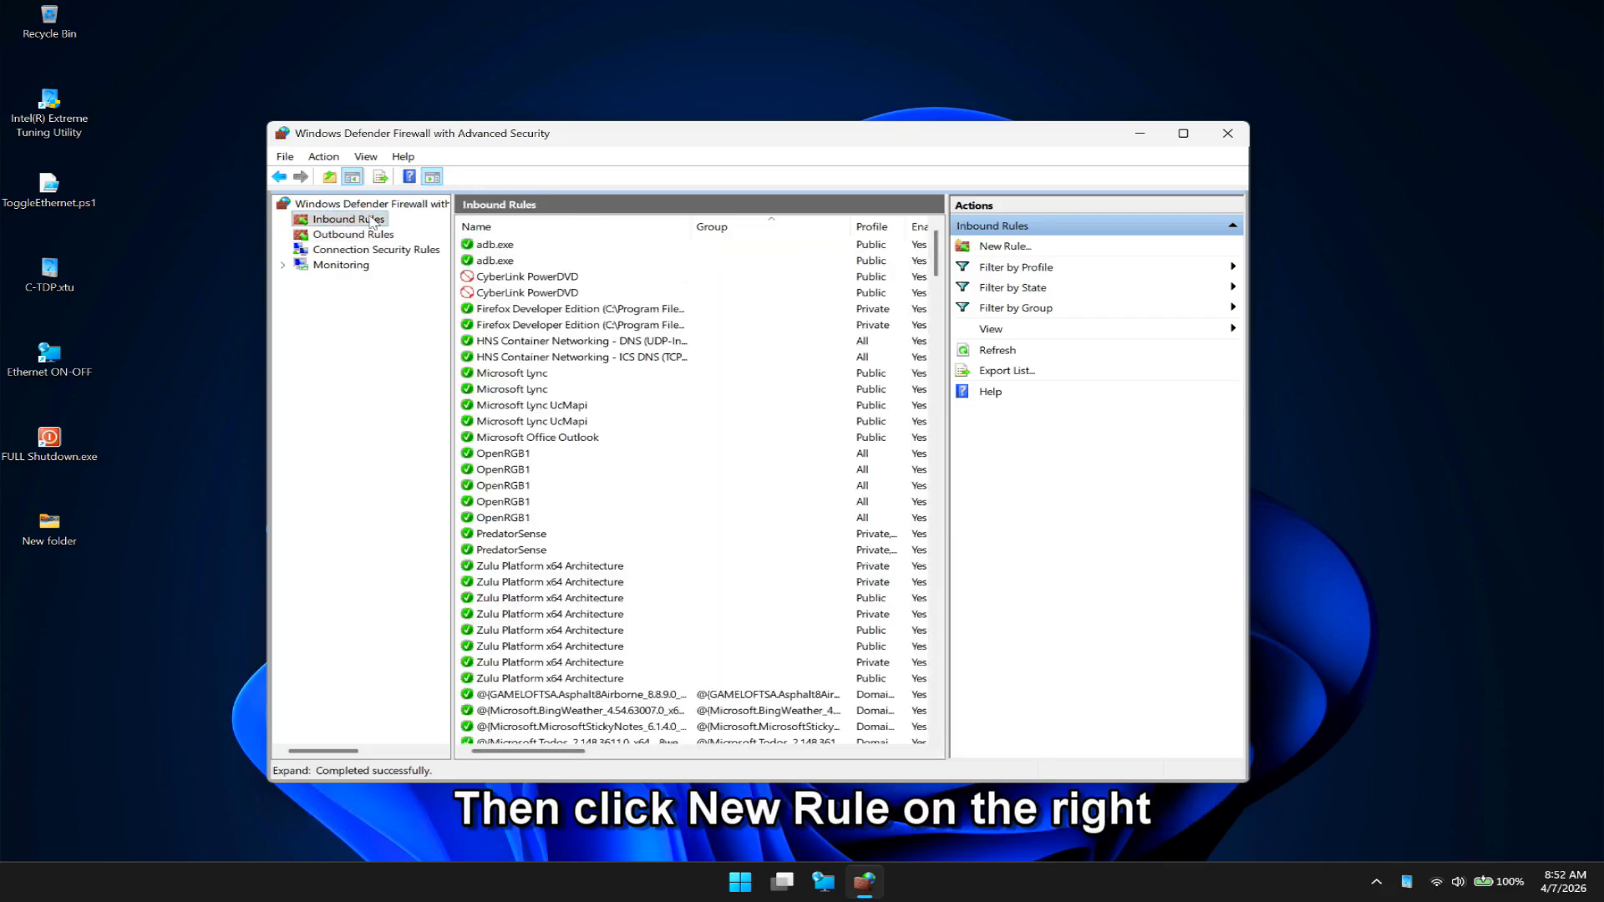
pyautogui.click(1012, 248)
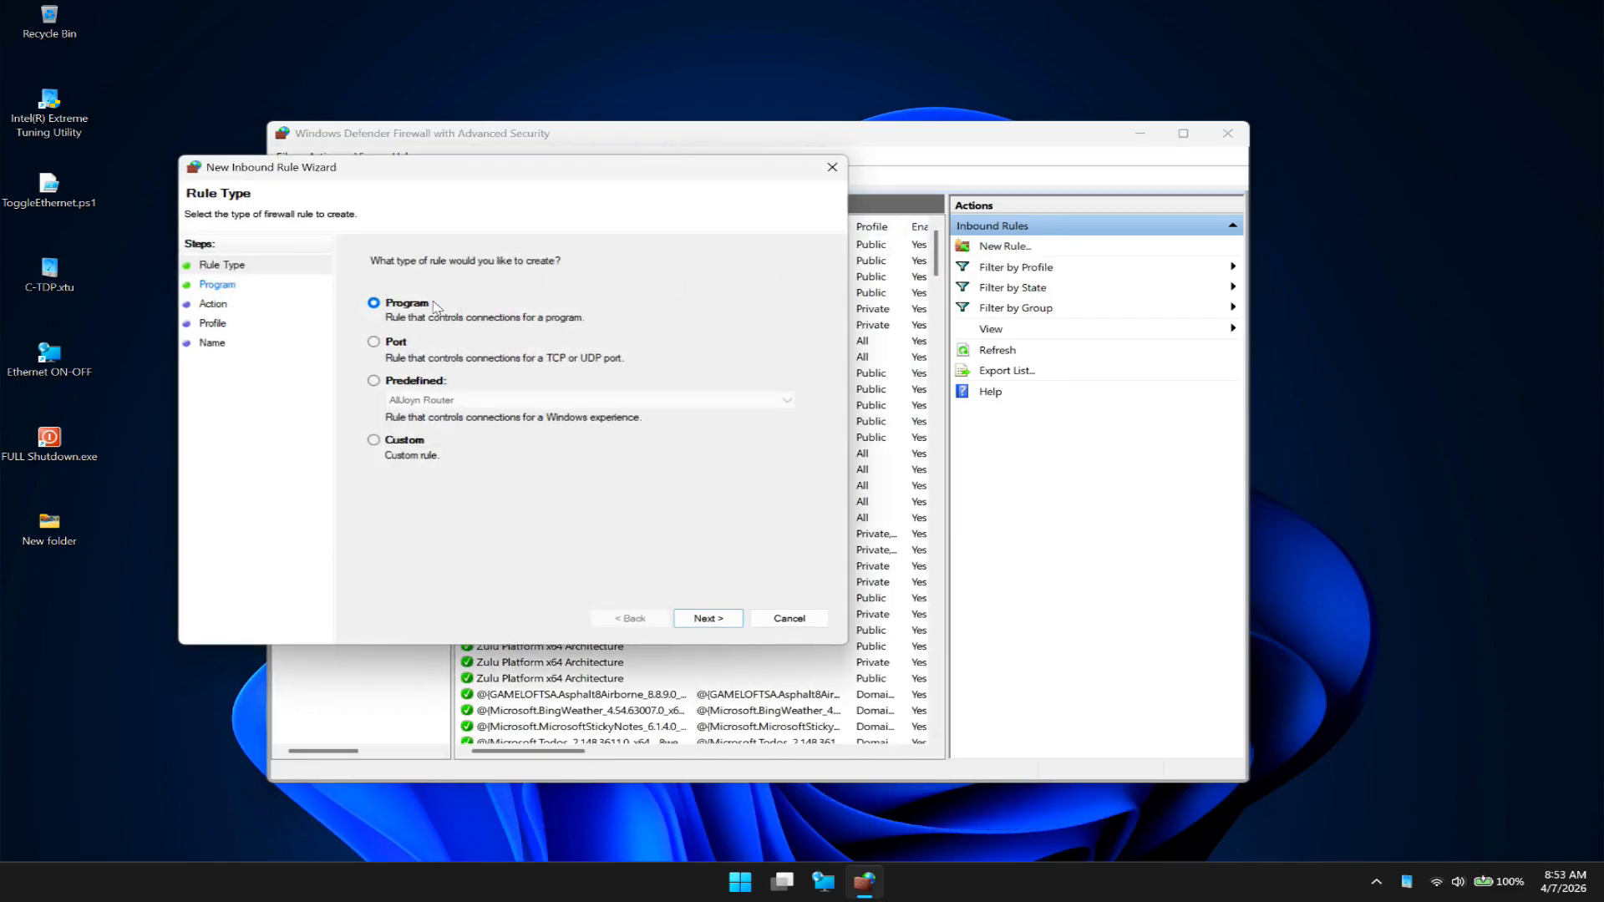
pyautogui.click(706, 618)
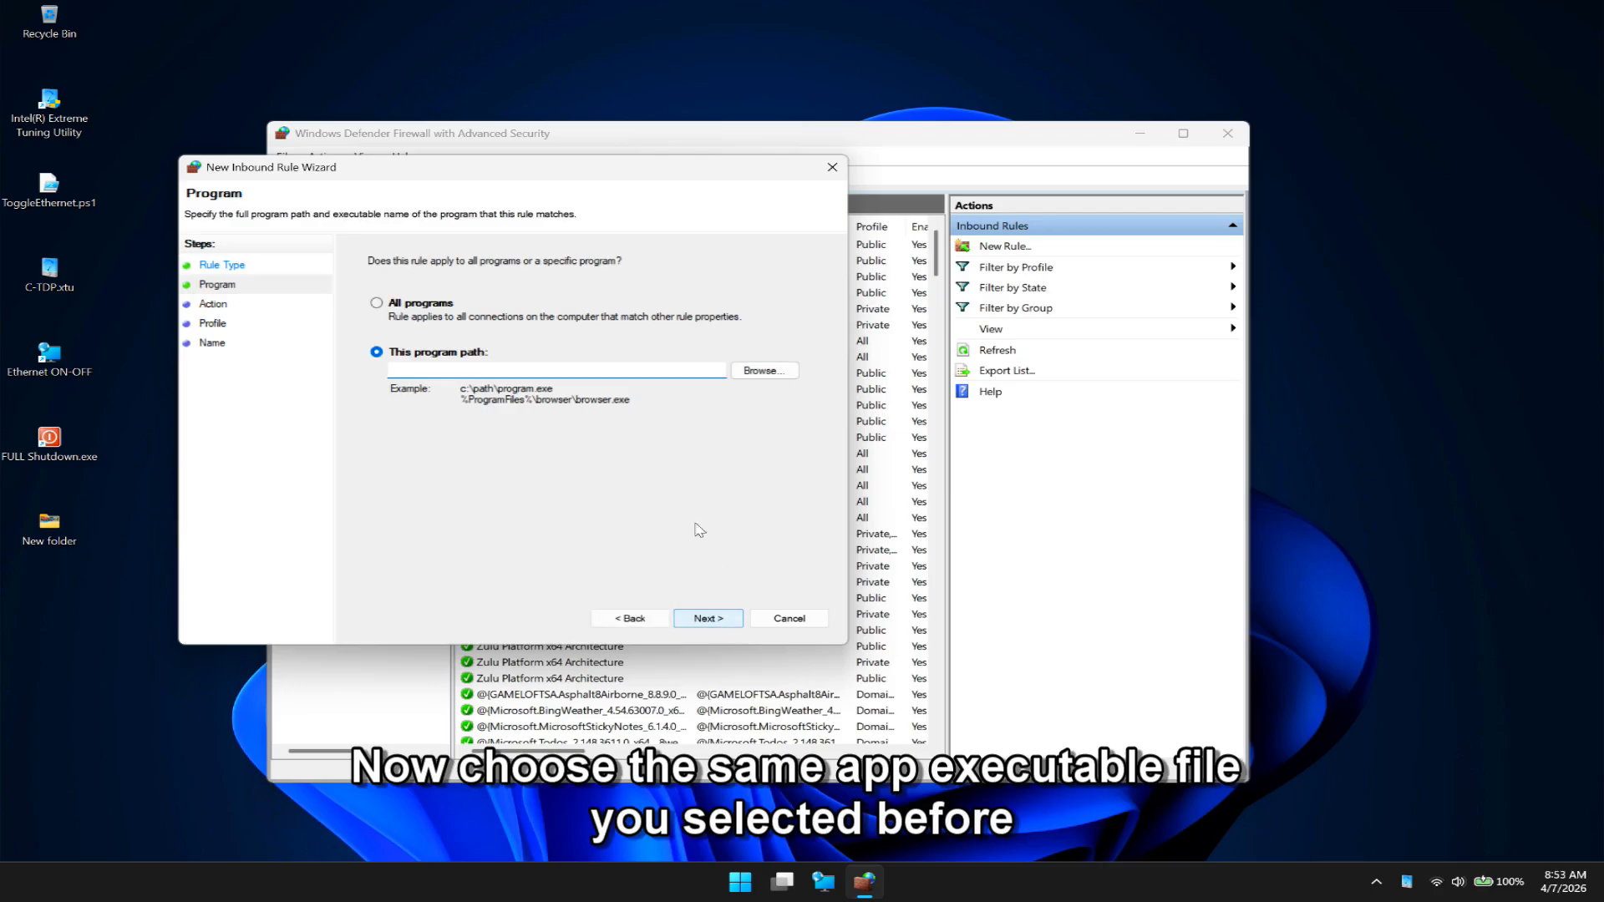
pyautogui.click(757, 375)
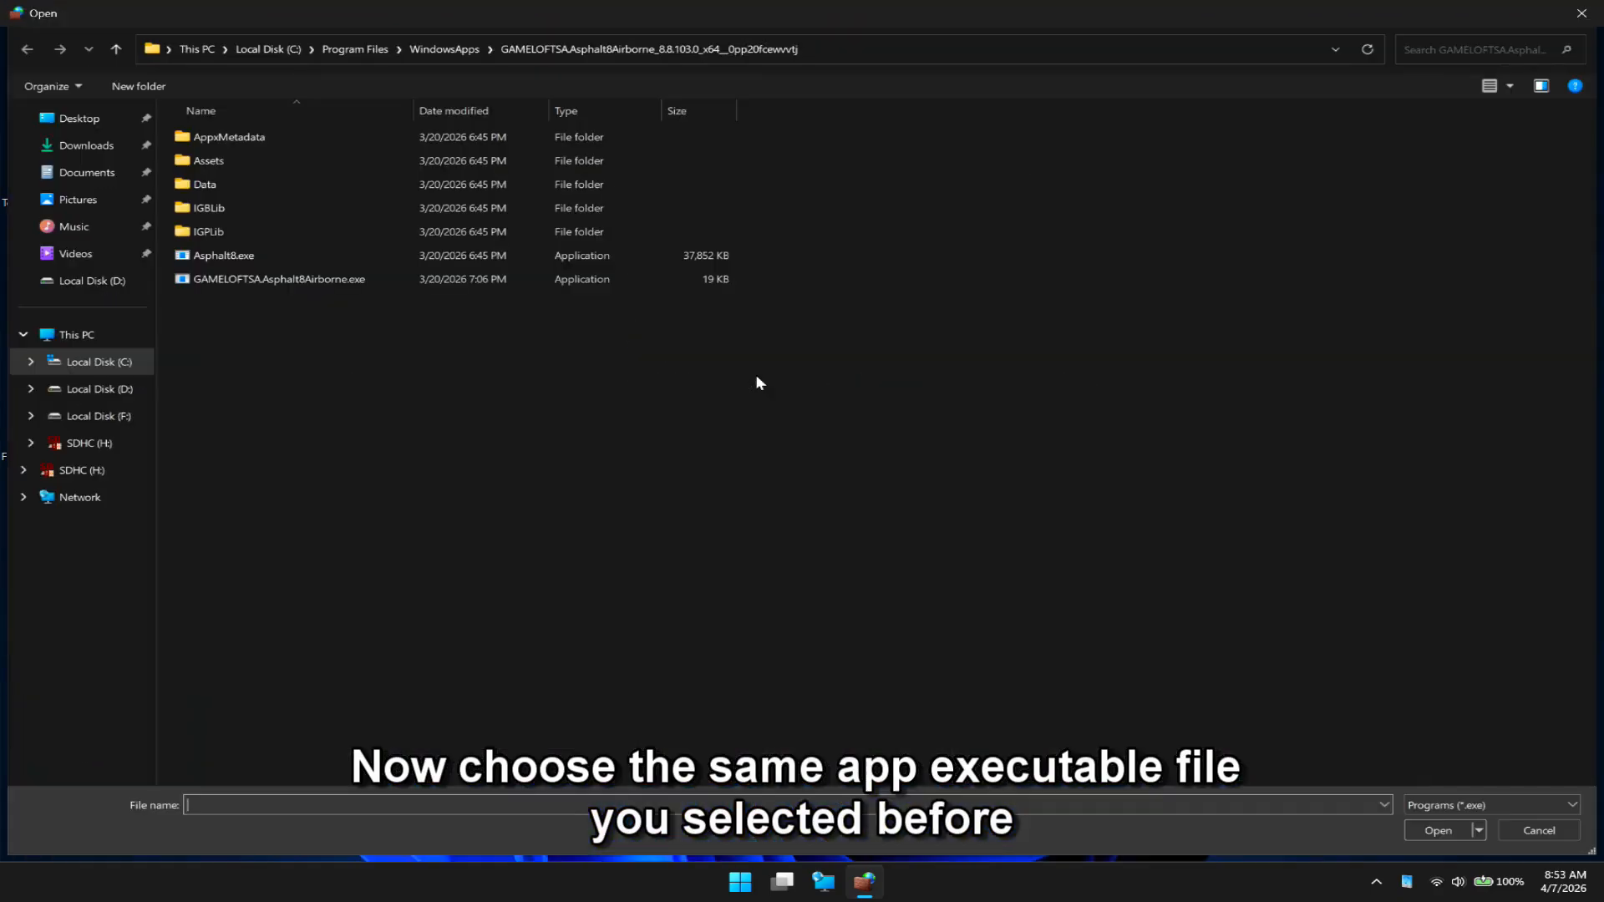
pyautogui.click(237, 259)
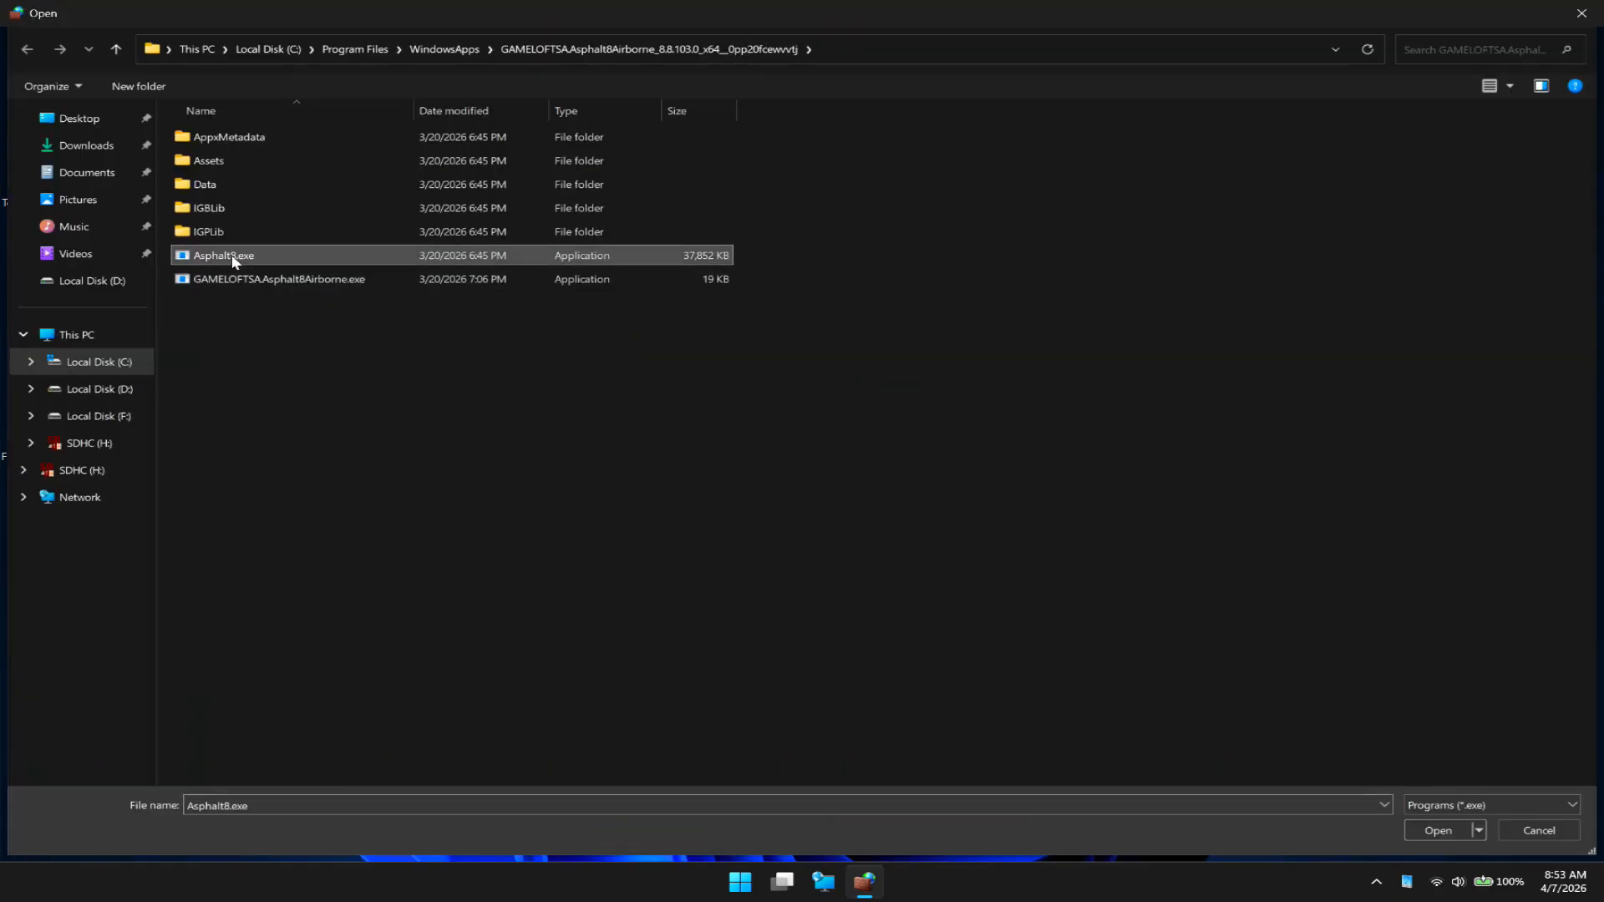
pyautogui.click(1434, 830)
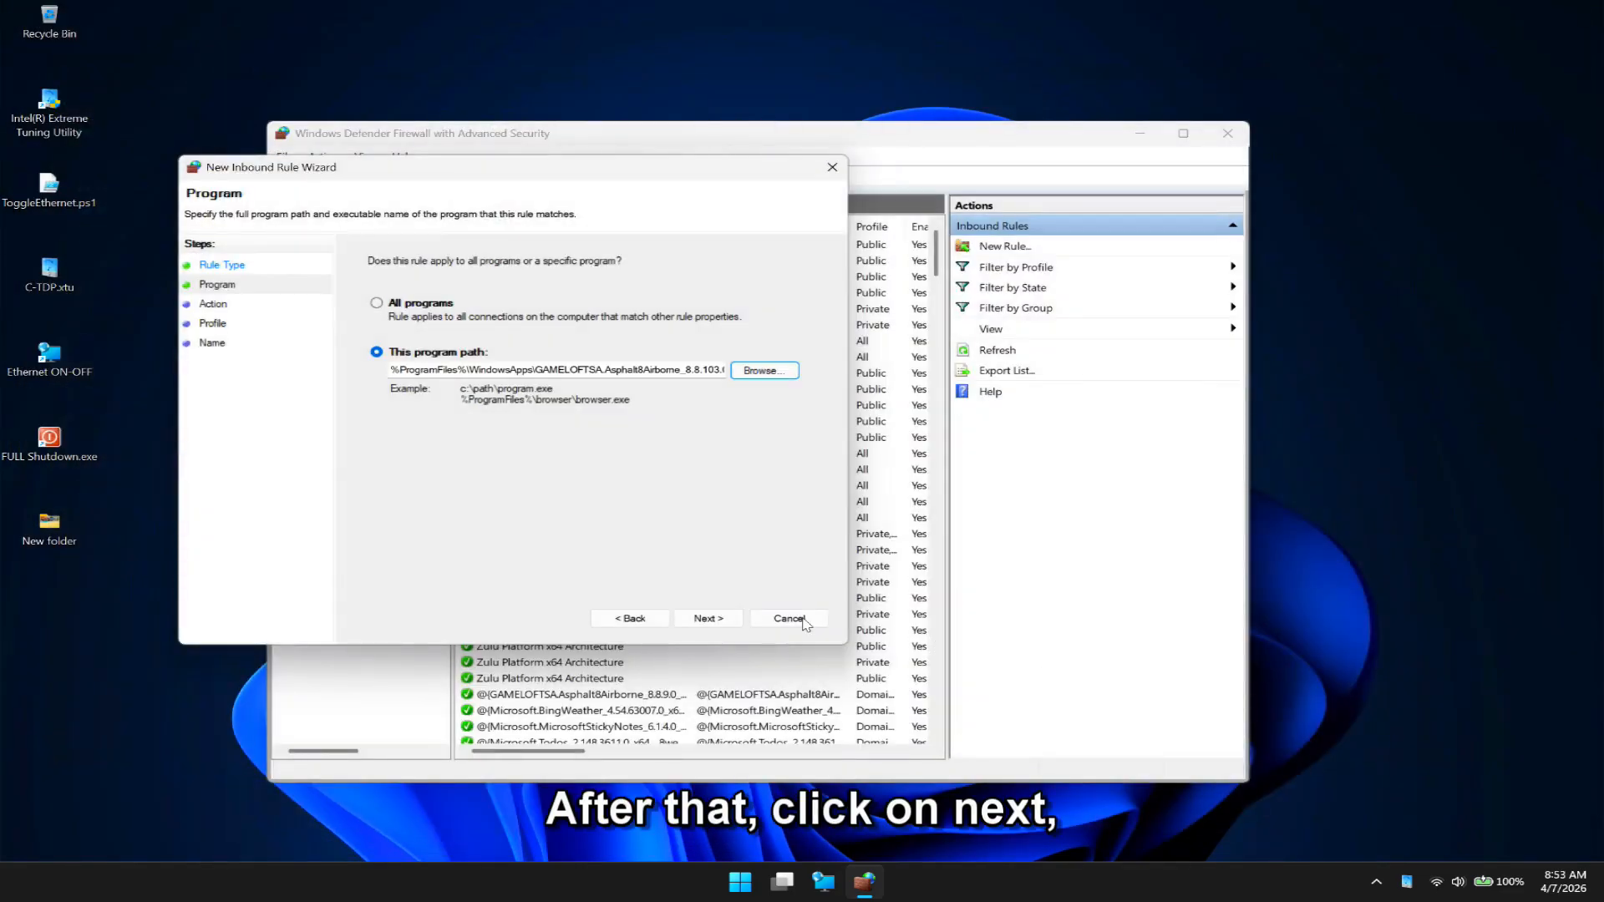
# - Finish the inbound rule with Block the connection, the Domain, Private and Public profiles, and the name "Asphalt 8 - Block Internet 2"
pyautogui.click(704, 620)
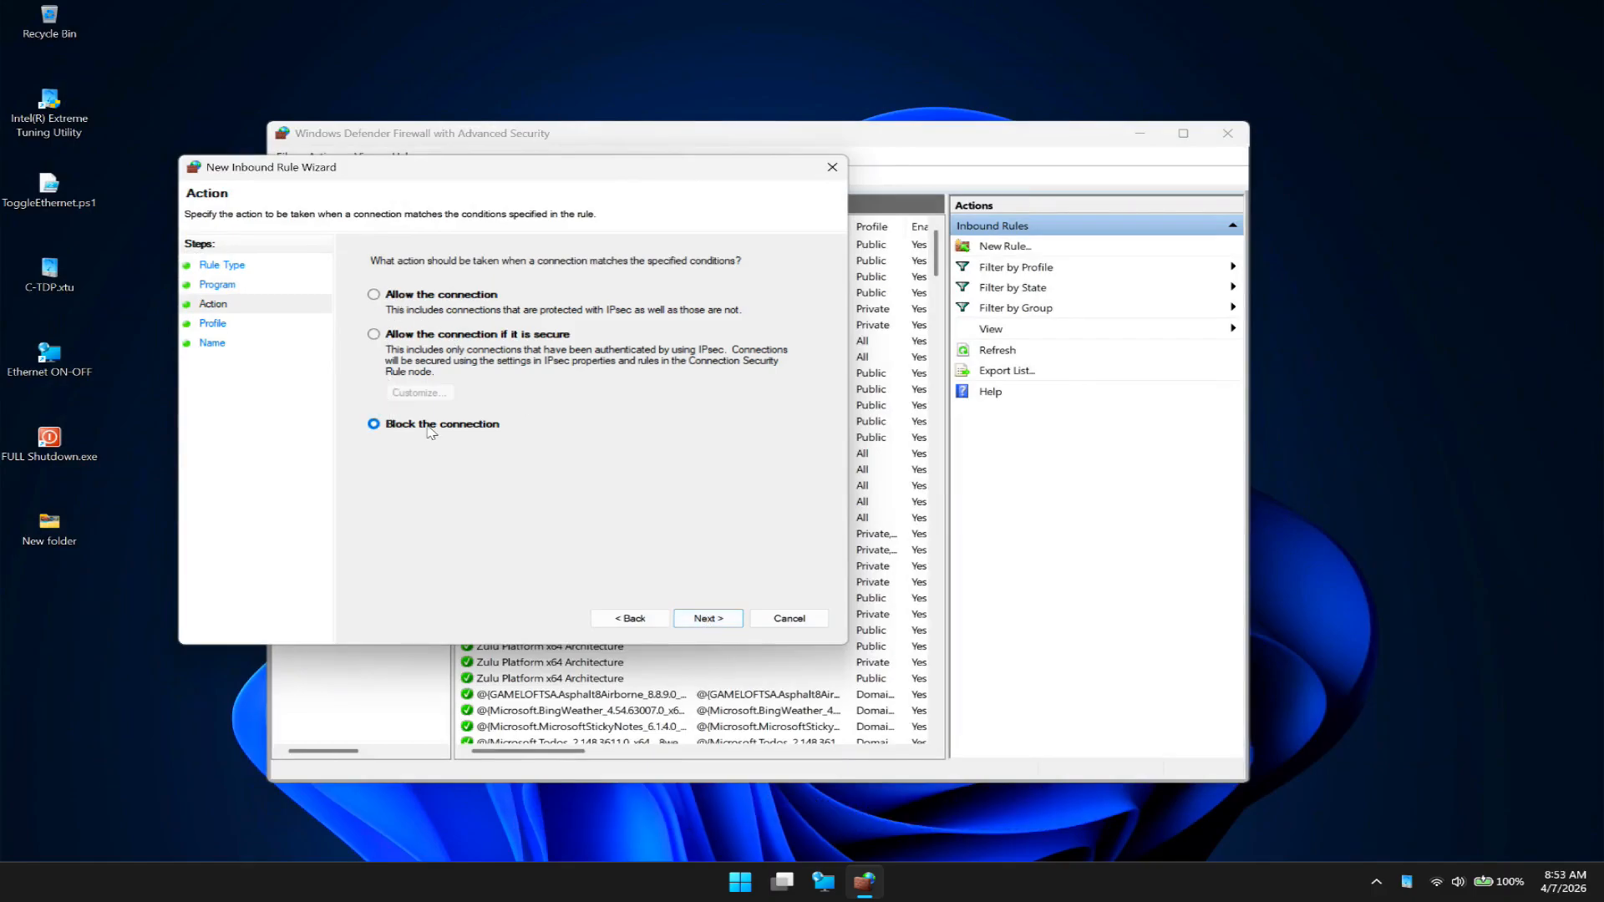
pyautogui.click(718, 619)
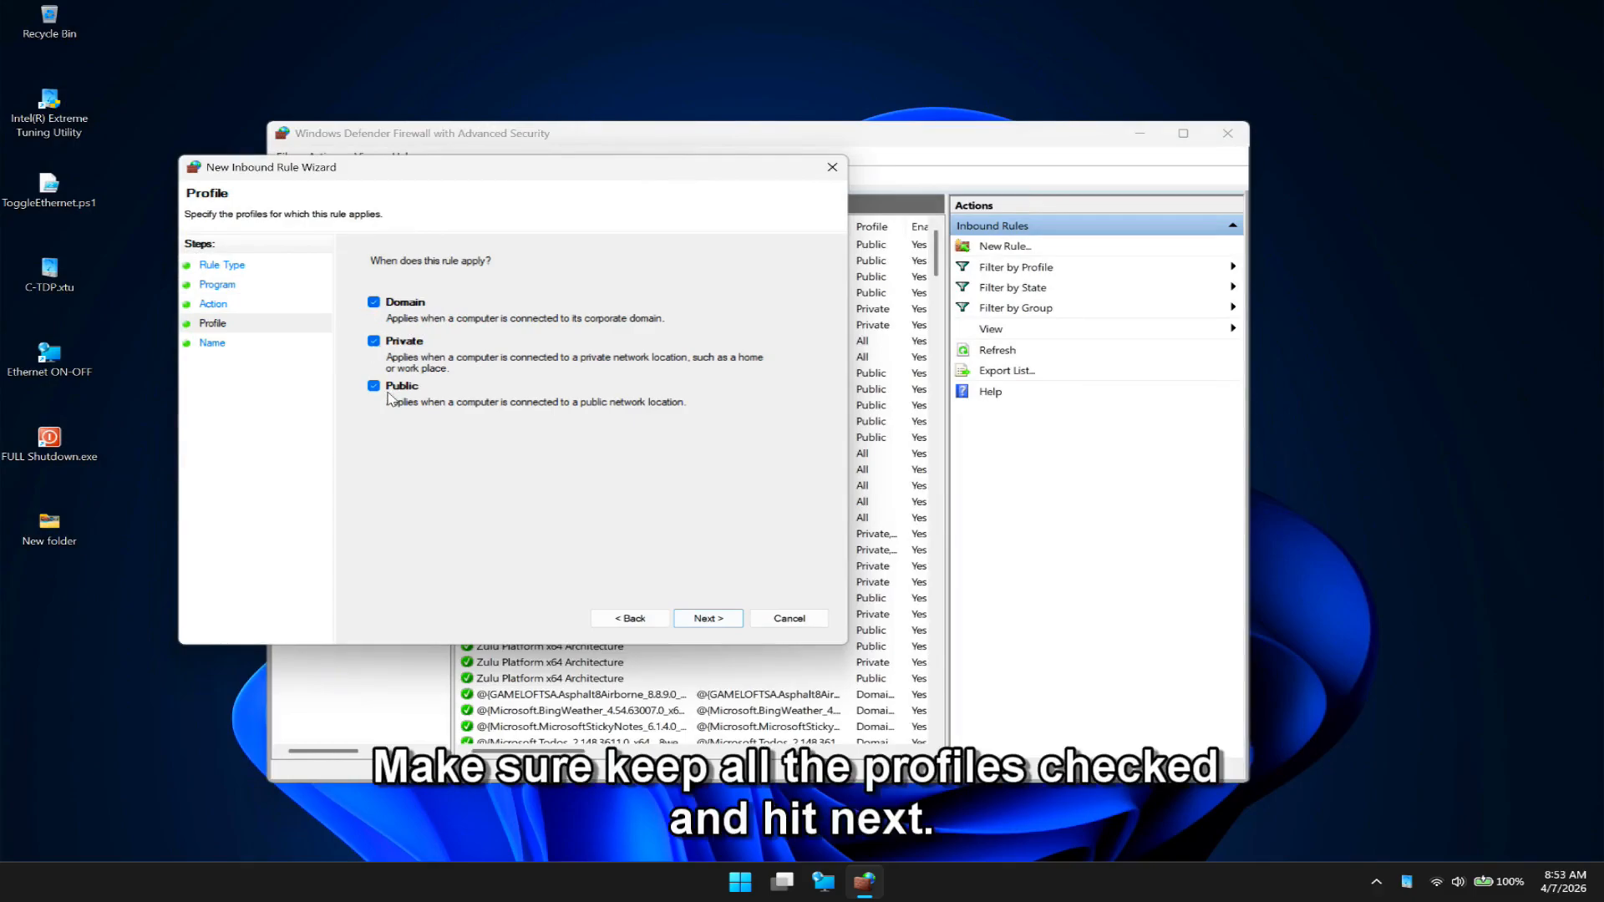
pyautogui.click(725, 619)
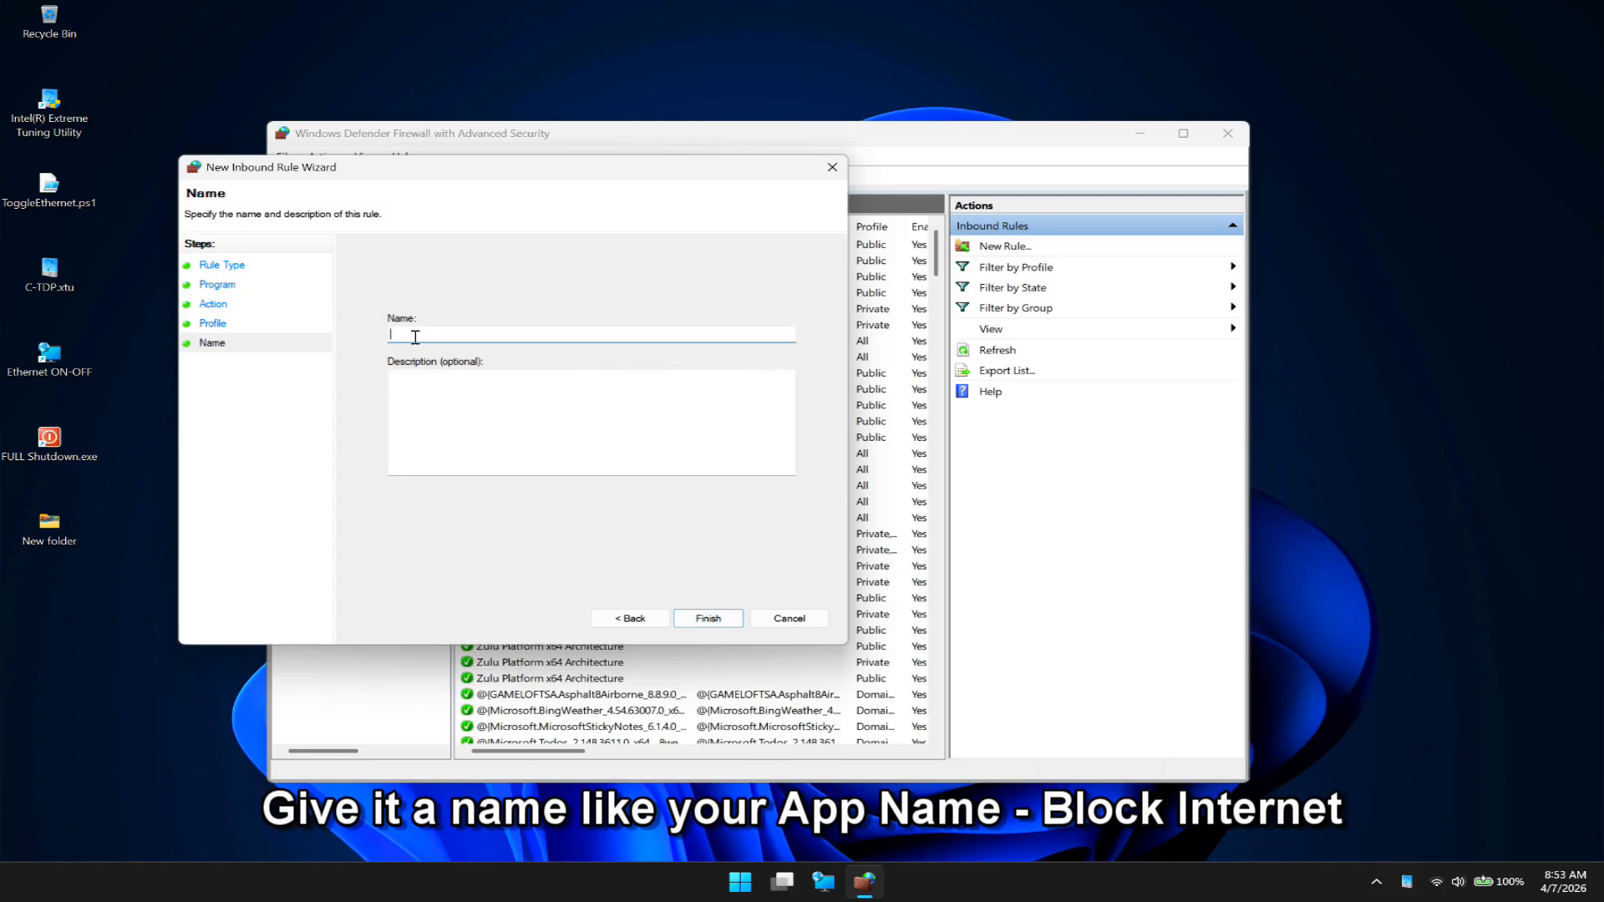
pyautogui.write('Asphalt 8 - Block Internet')
pyautogui.write('2')
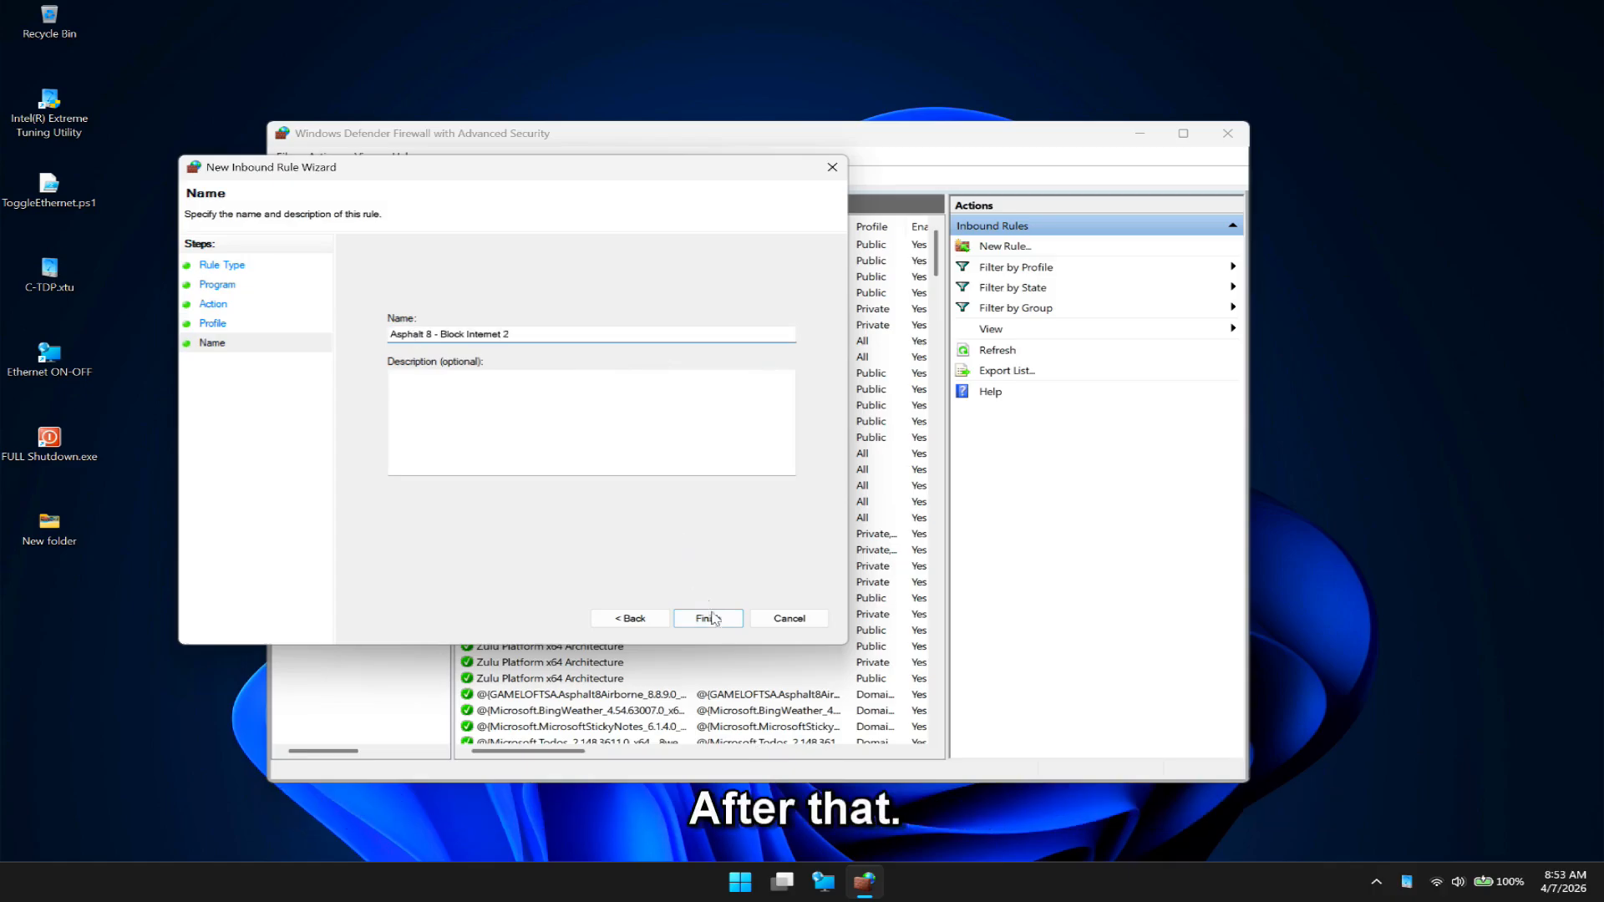
pyautogui.click(717, 619)
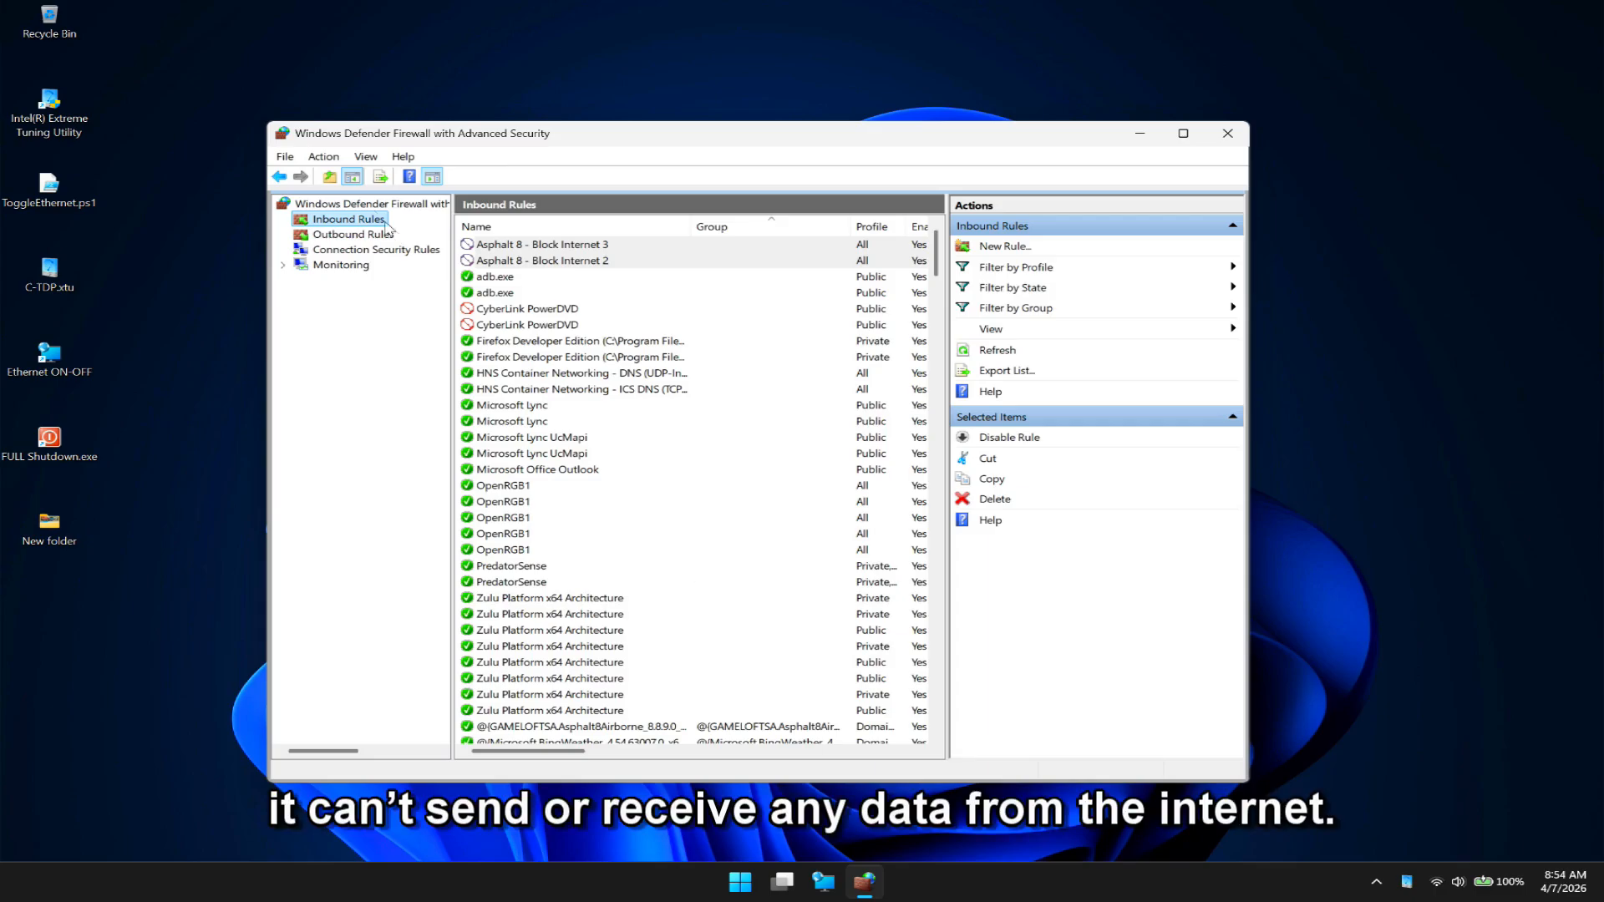
# - Review the Asphalt 8 block rules in the outbound and inbound lists and launch Asphalt 8: Airborne to test them
pyautogui.click(352, 236)
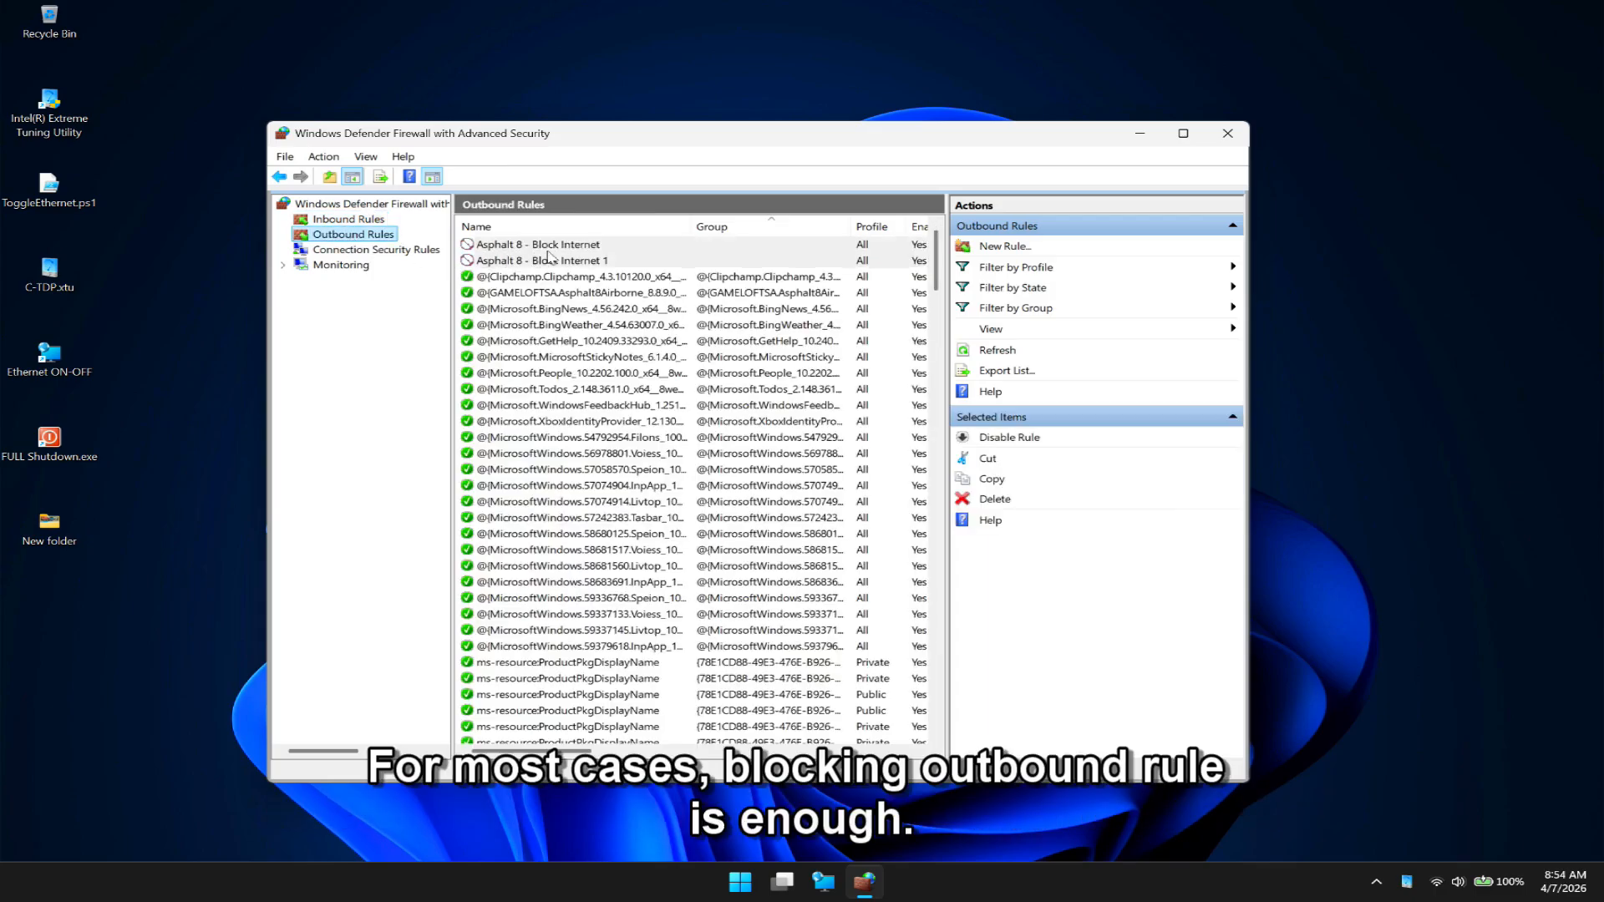
pyautogui.click(347, 220)
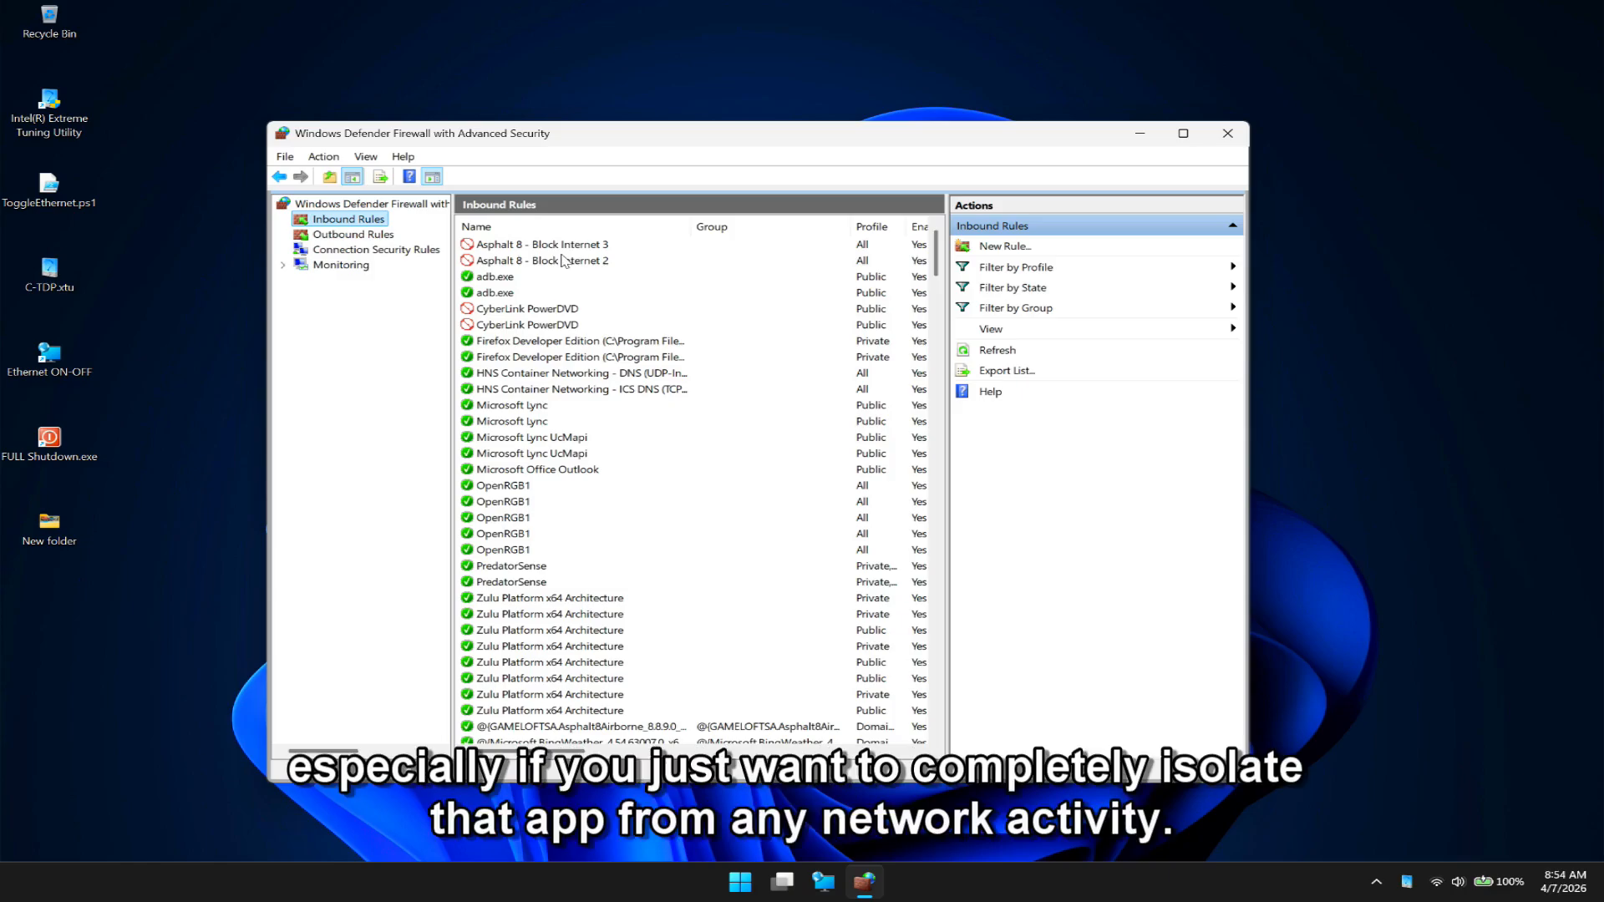
pyautogui.click(739, 882)
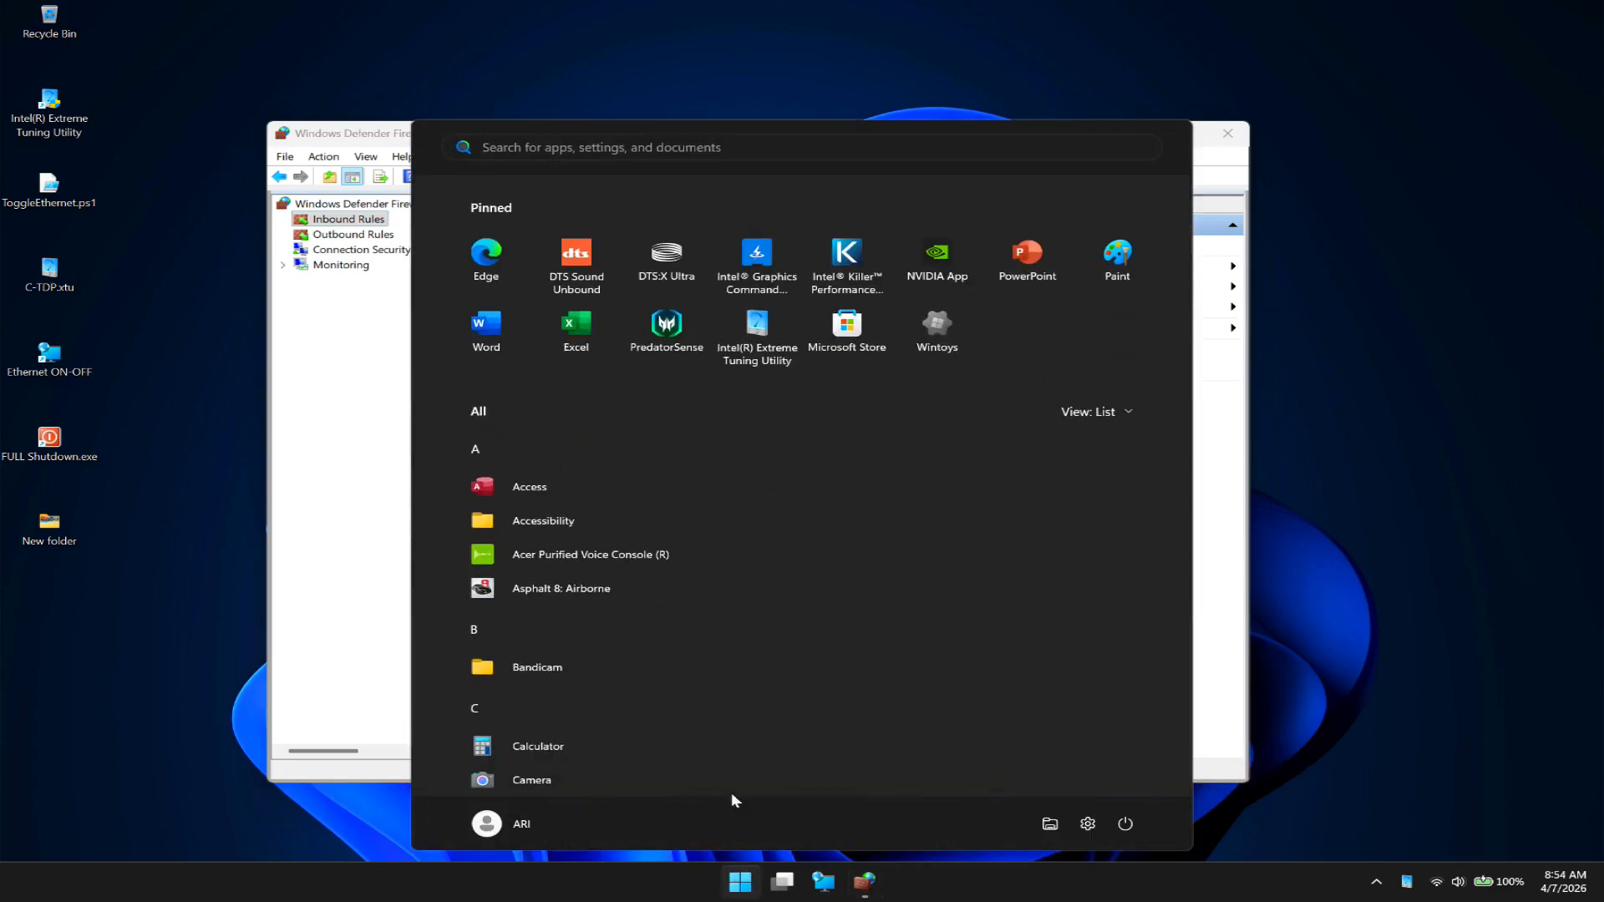
pyautogui.click(620, 590)
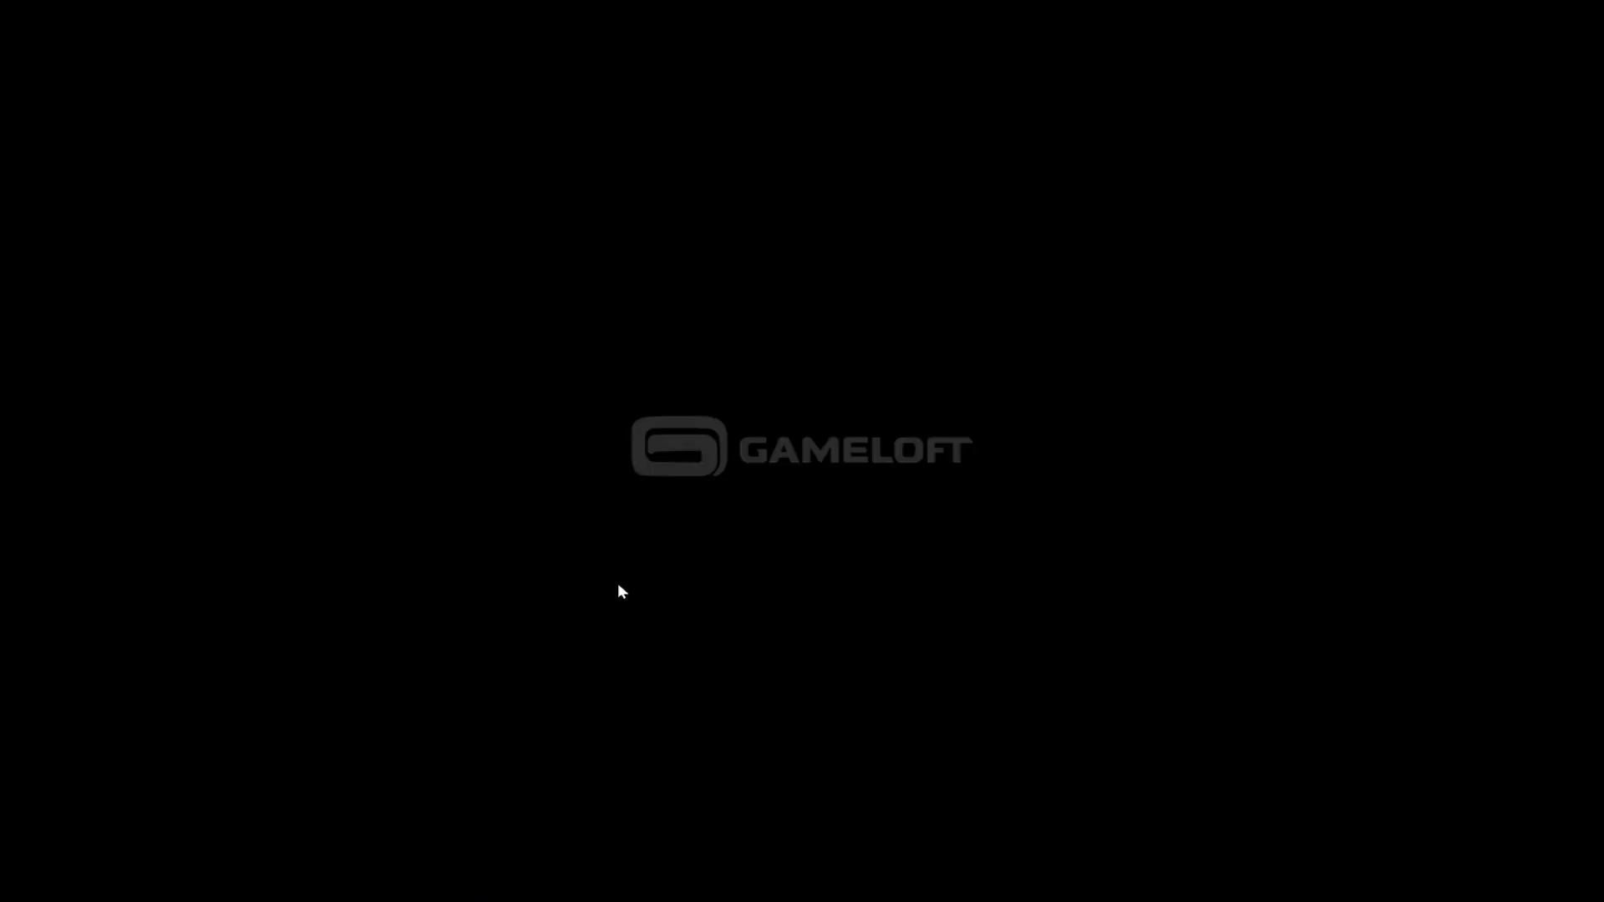